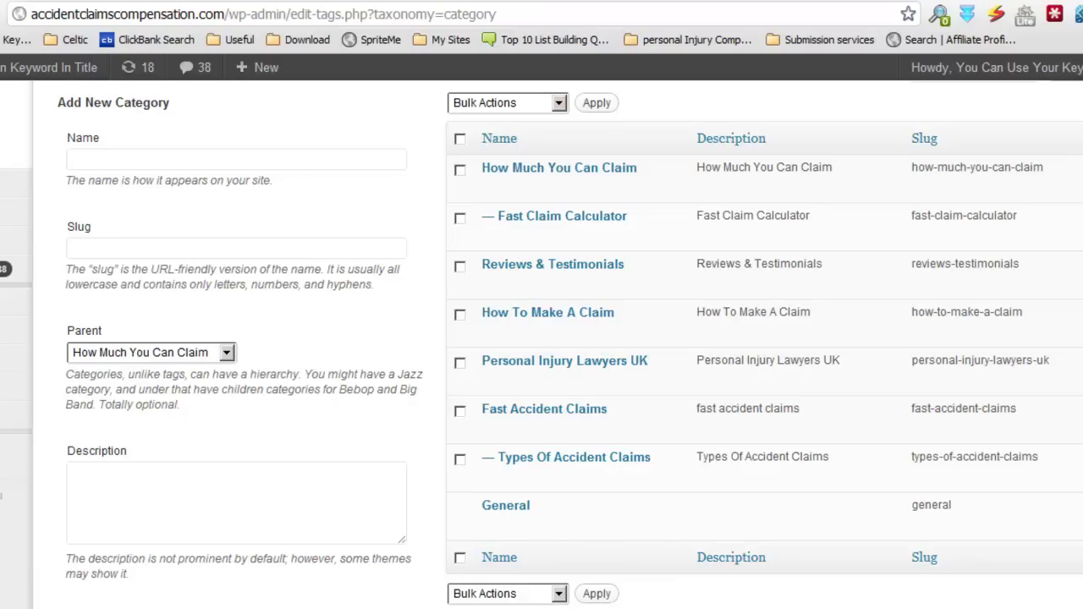
Step: Scroll the admin page to reach the Local Traffic Commando plugin's Spin Content section
scroll(505, 230, up, 1)
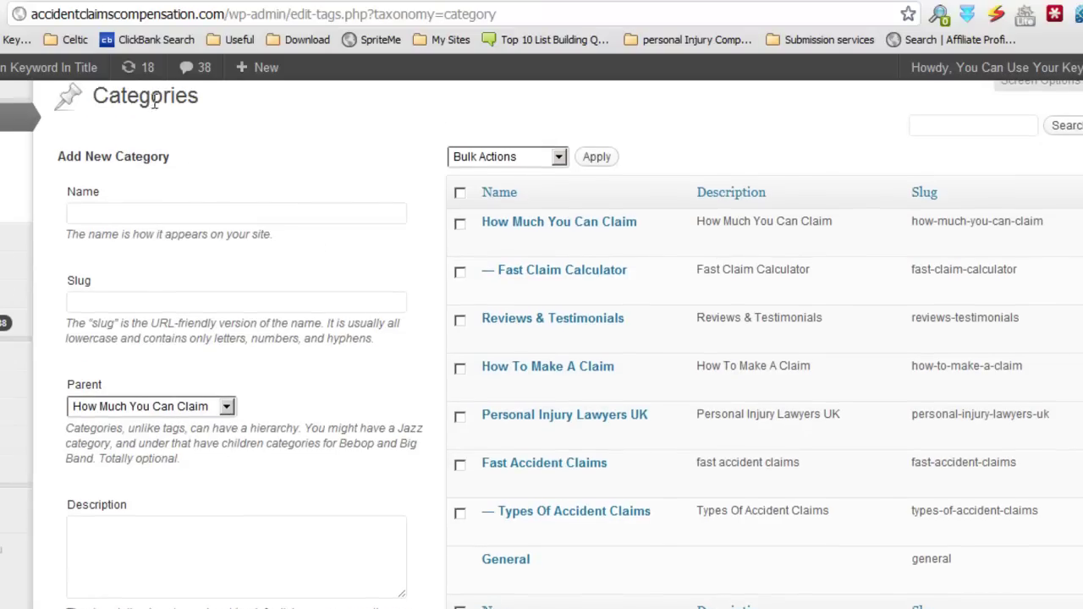
scroll(688, 215, down, 2)
scroll(688, 216, up, 2)
scroll(542, 344, up, 1)
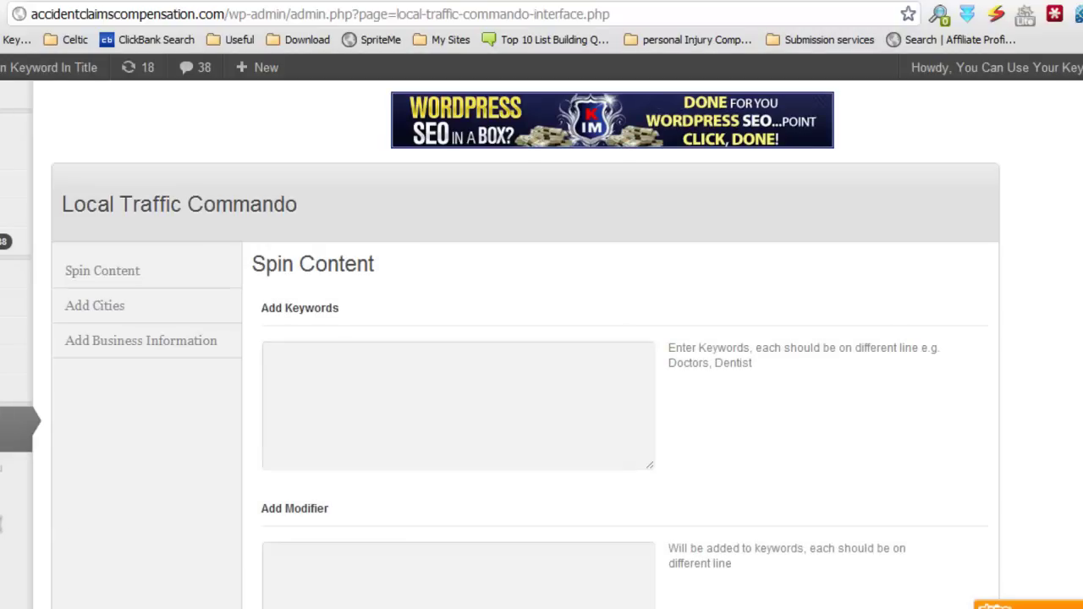
Step: Switch to the Add Business Information tab and place the cursor in its empty info box
scroll(197, 456, down, 2)
scroll(197, 456, up, 2)
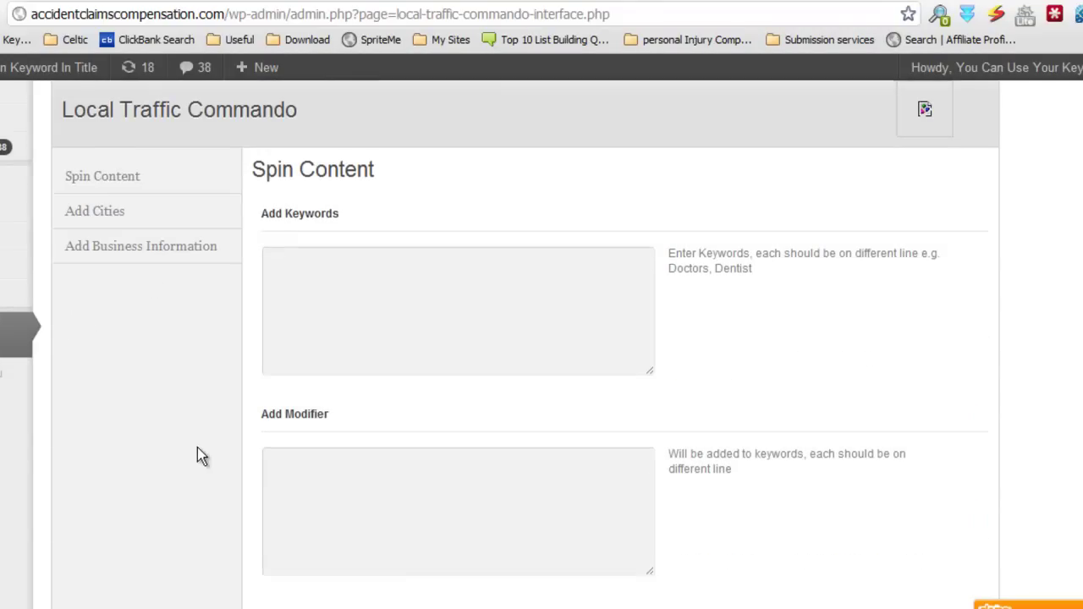
scroll(411, 381, down, 9)
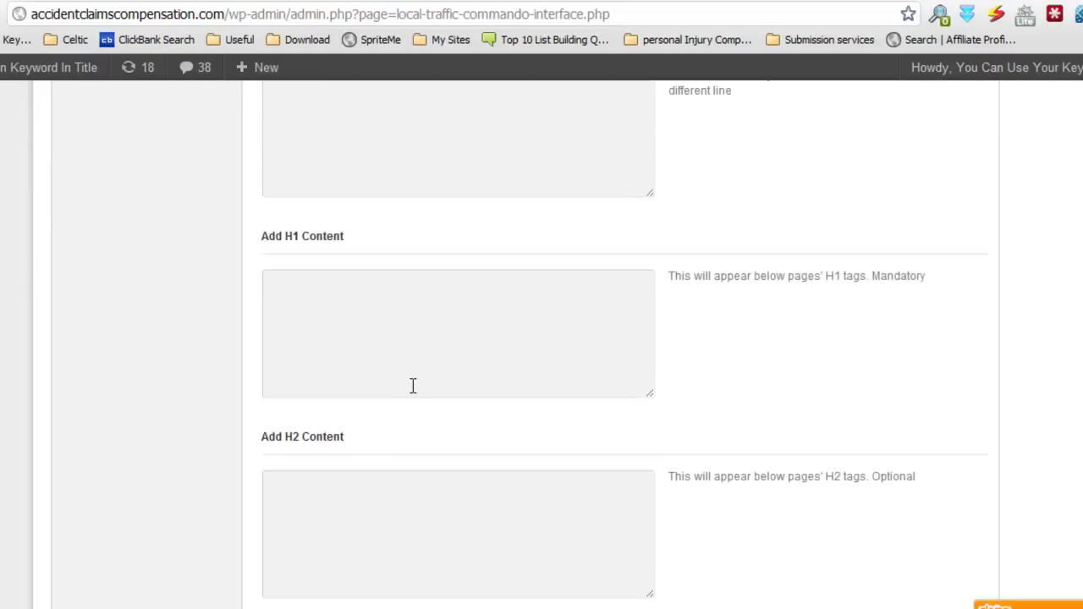
scroll(415, 391, up, 3)
scroll(417, 403, up, 6)
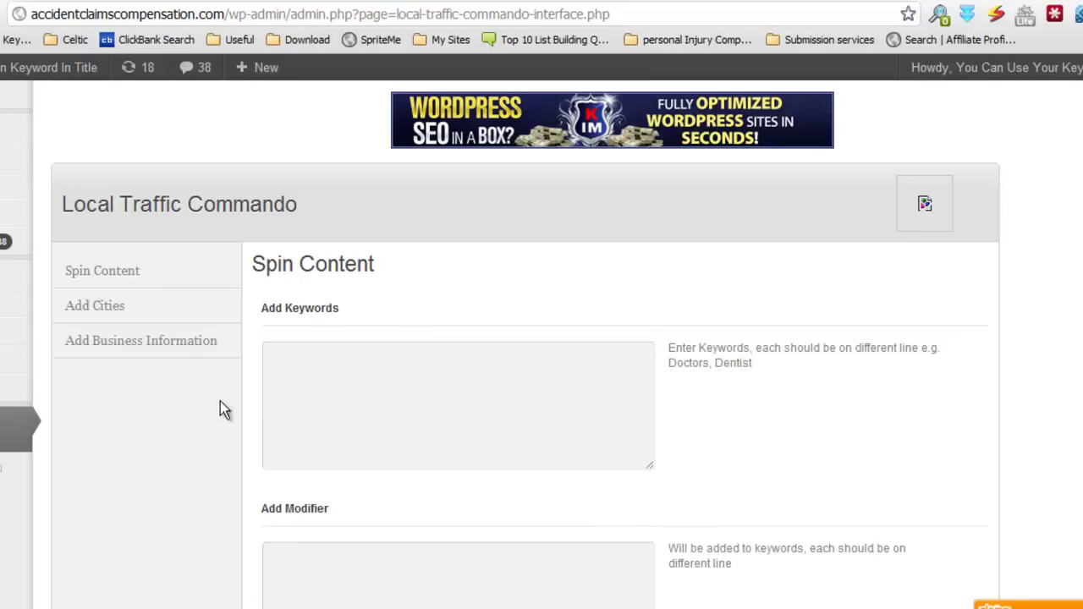
click(174, 342)
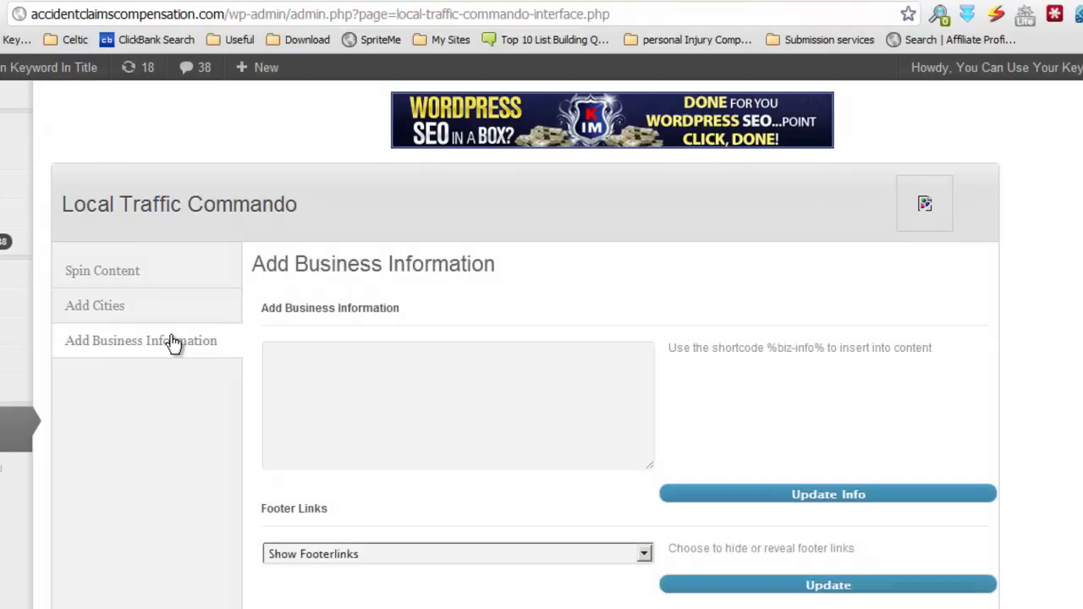
click(556, 366)
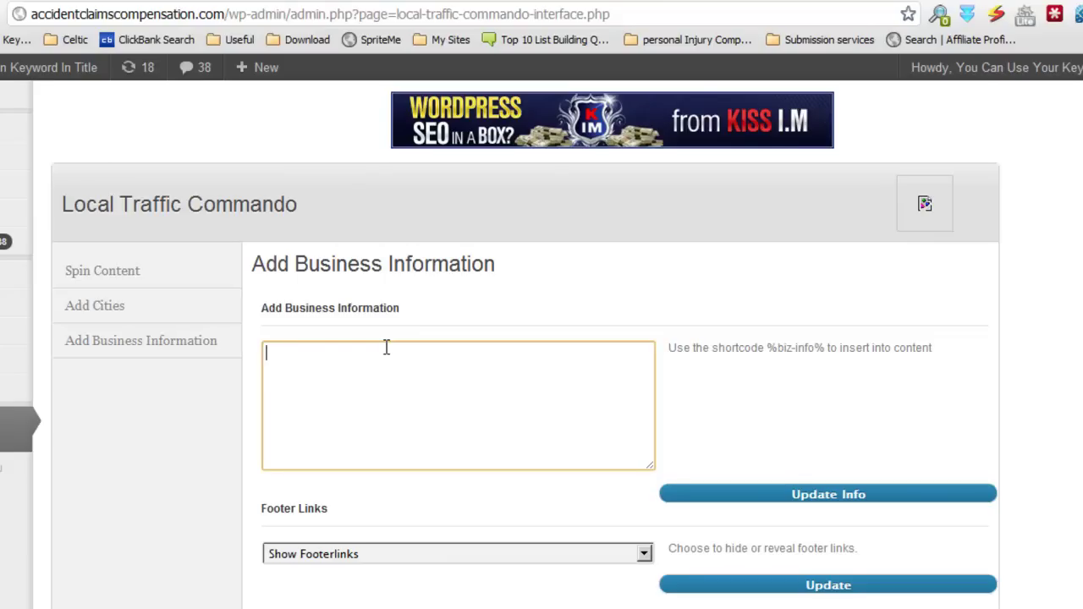
Step: Set Footer Links to Show Footerlinks and save it with Update
scroll(643, 471, down, 3)
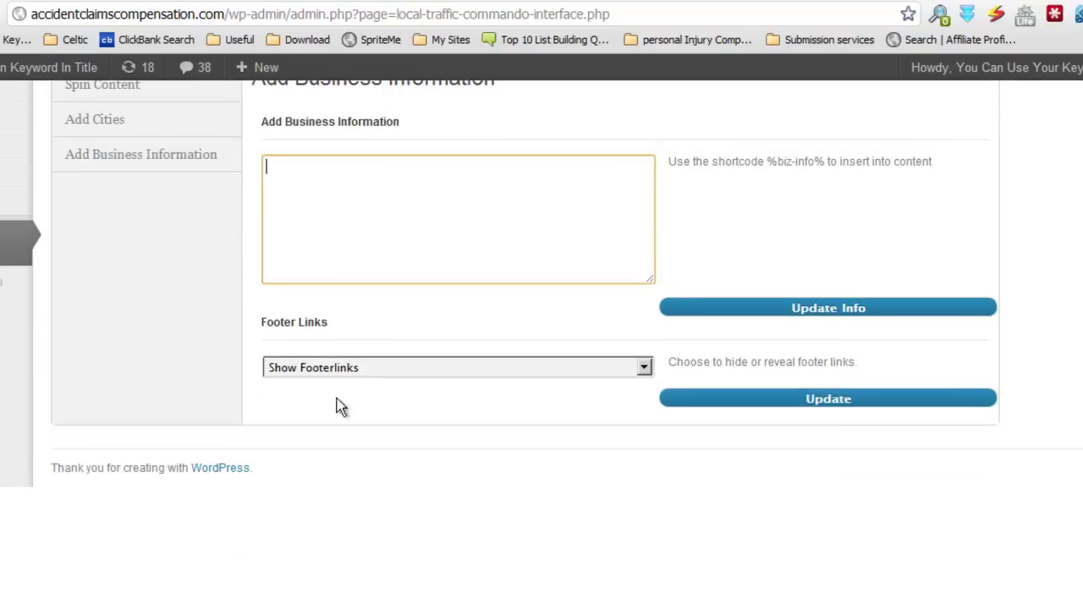
click(646, 369)
click(619, 403)
click(645, 372)
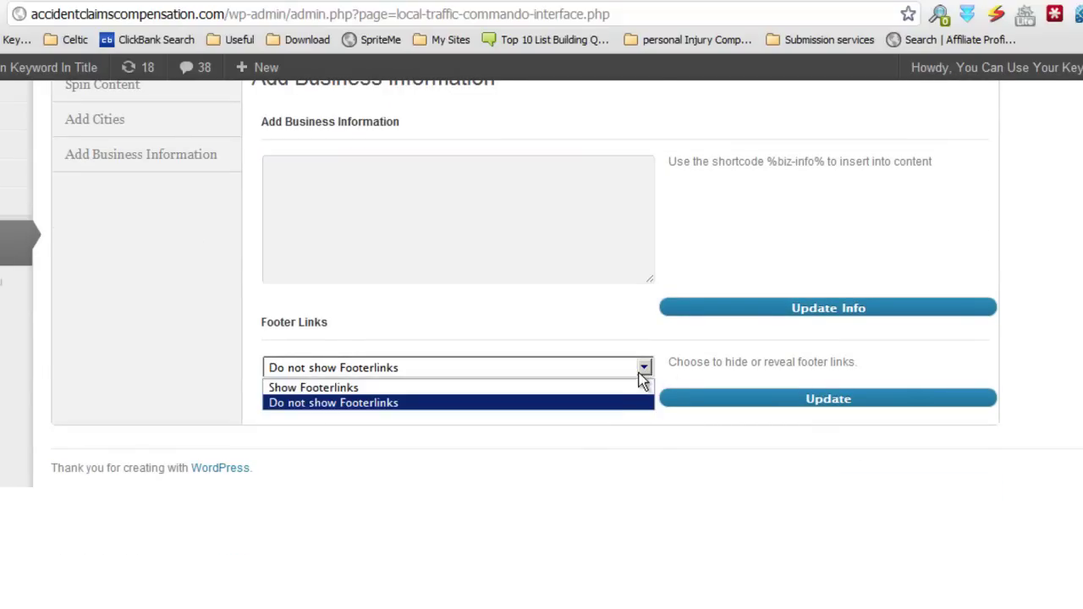
click(634, 387)
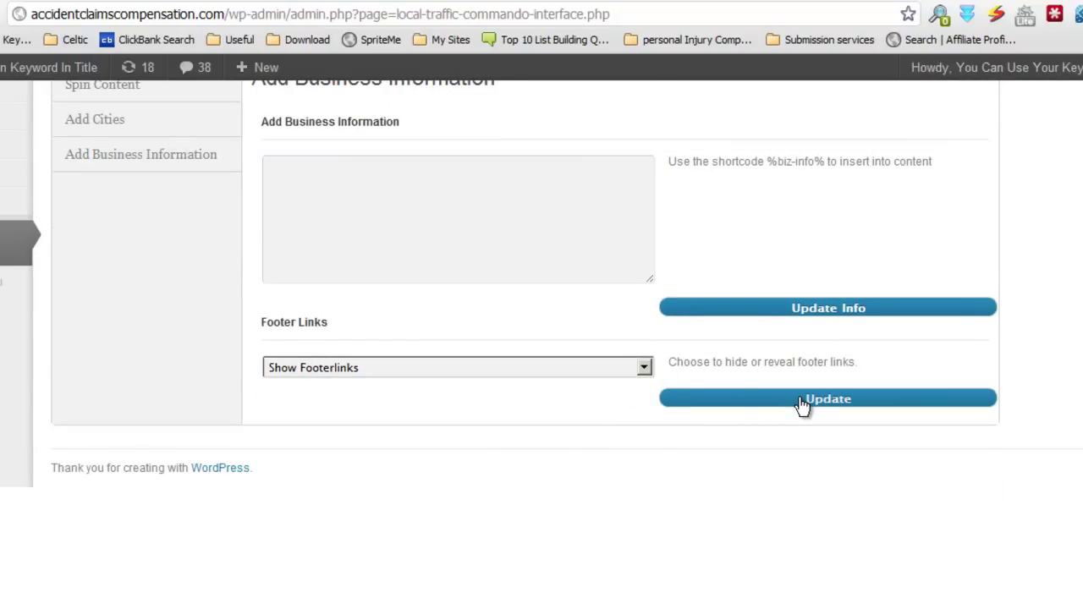
click(801, 403)
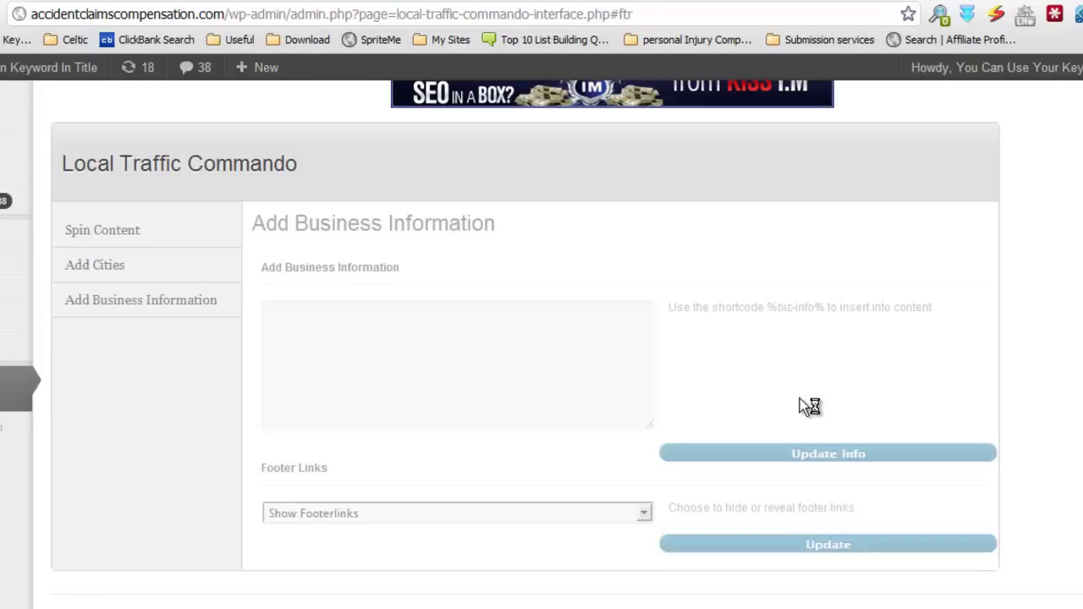
Step: Recheck the footer links dropdown without changing it, then return to the business info box
click(563, 344)
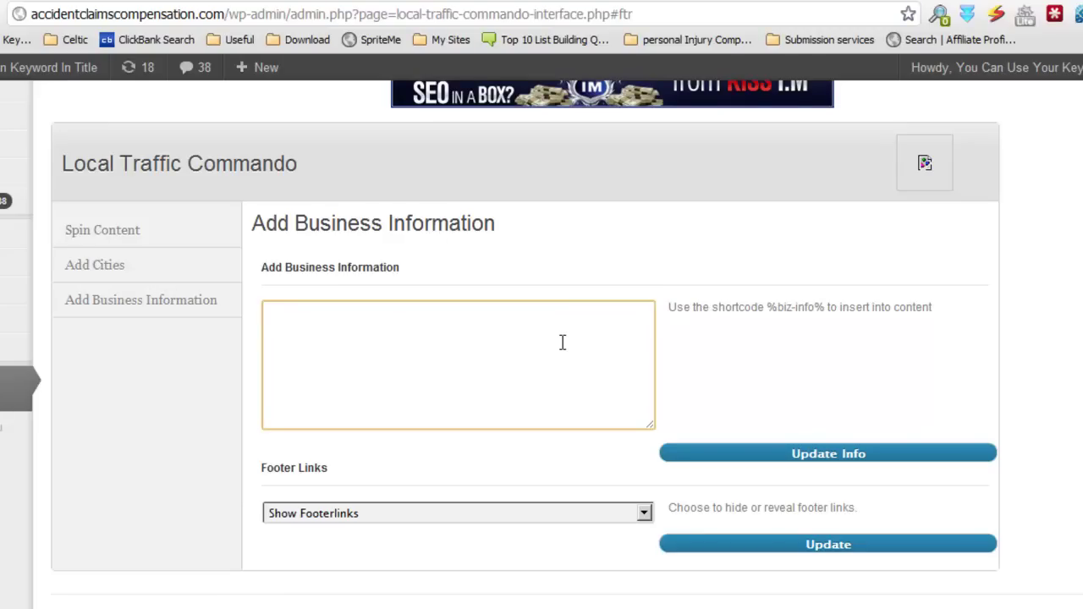
click(644, 512)
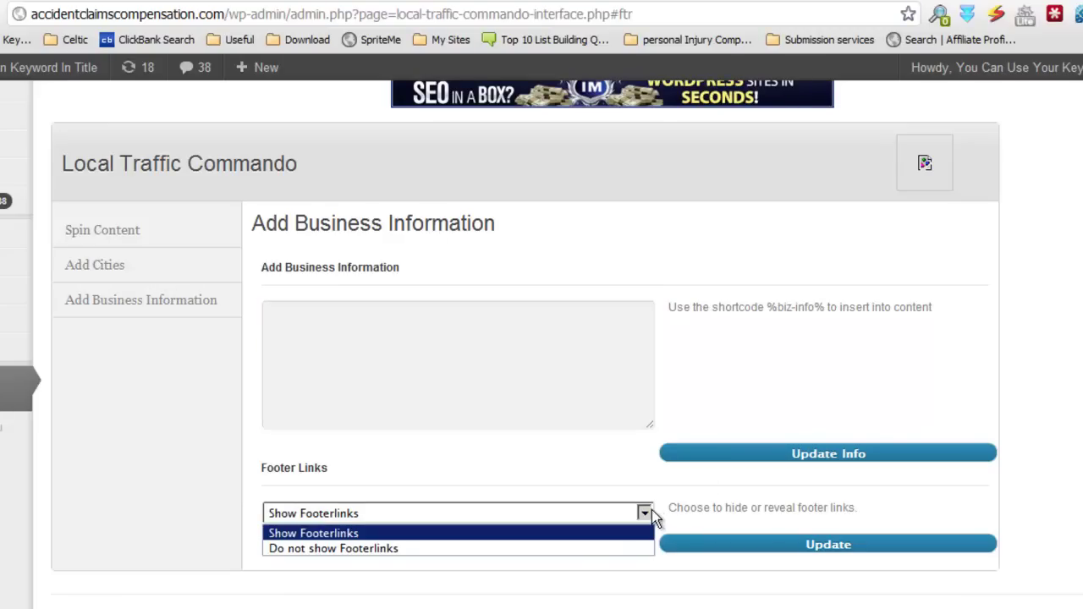
click(405, 346)
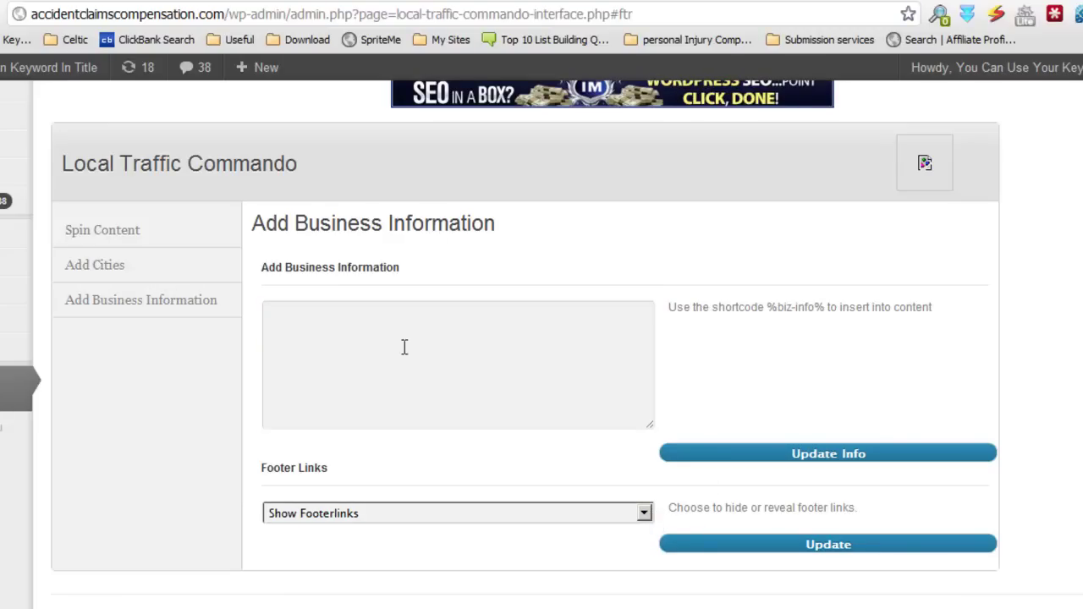
click(408, 335)
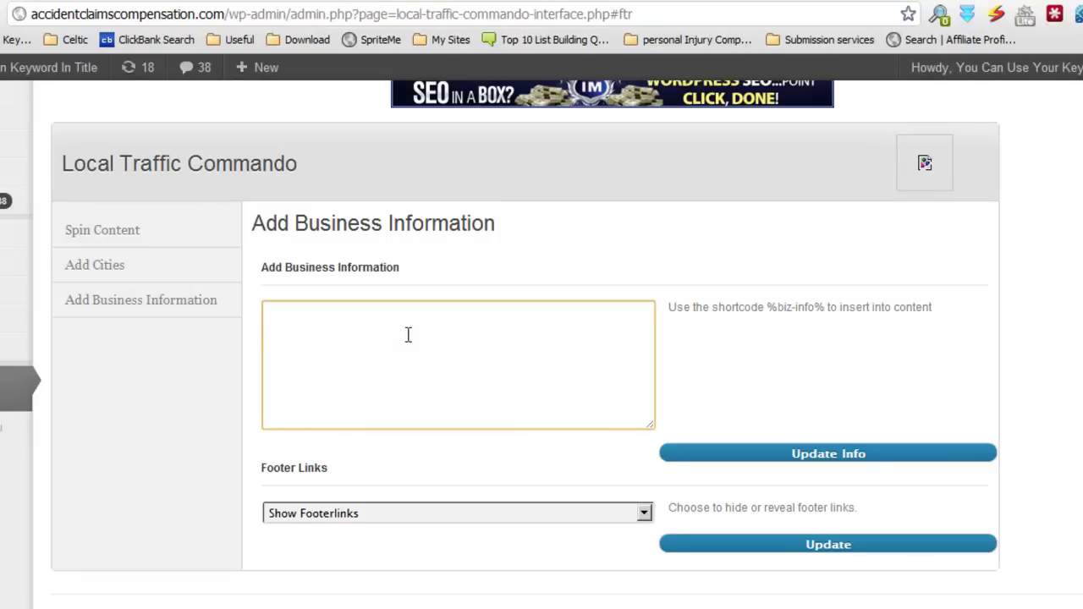
Step: Enter the business name 'Accident Claims Group' in the Add Business Information box
text(Accid)
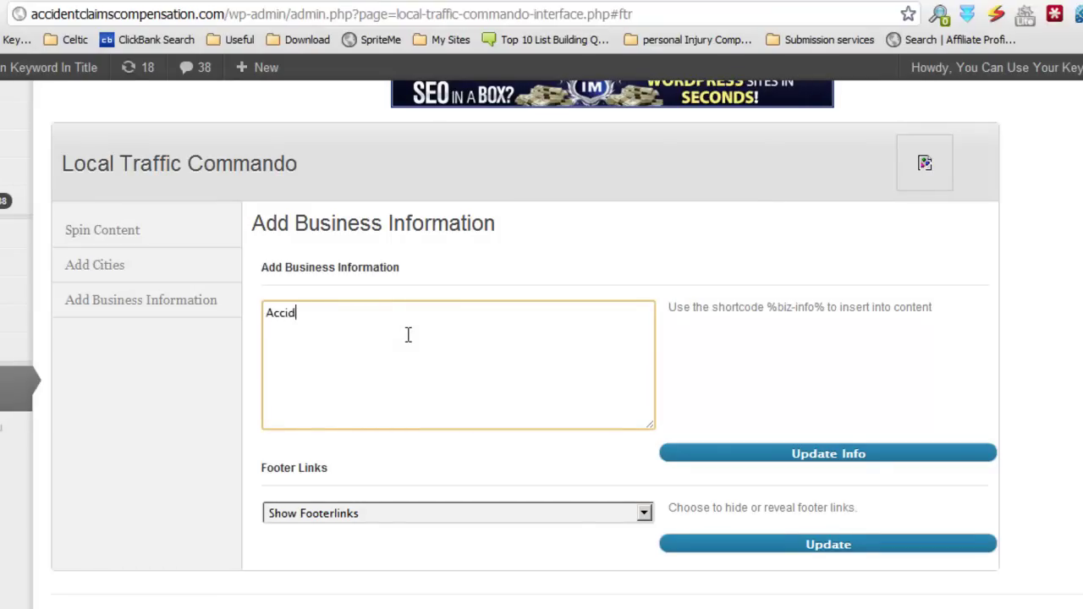
text(ent Claims group)
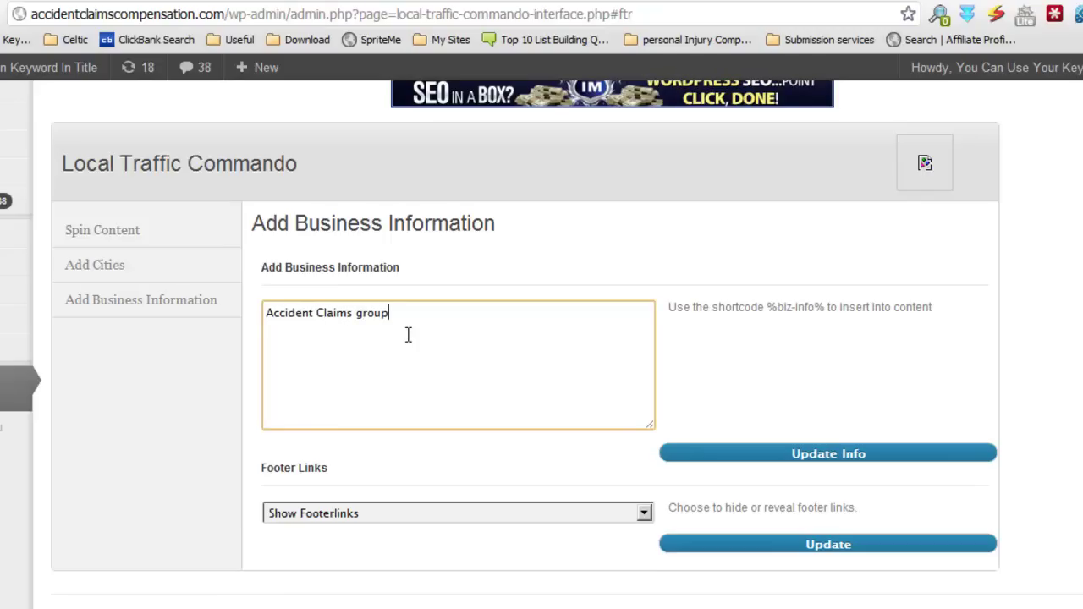
key(Return)
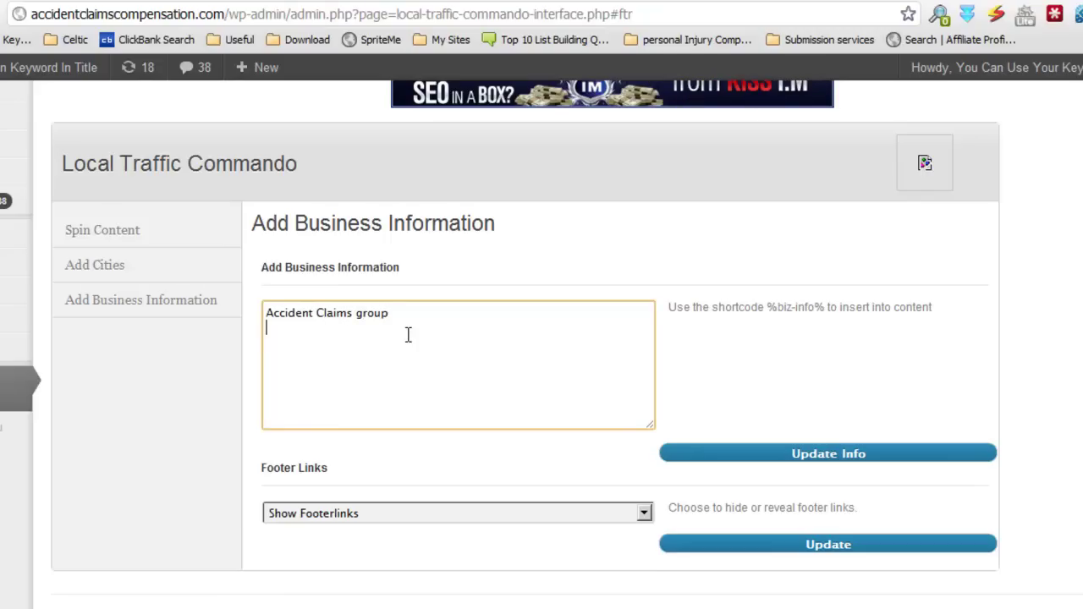
click(356, 313)
key(Delete)
text(G)
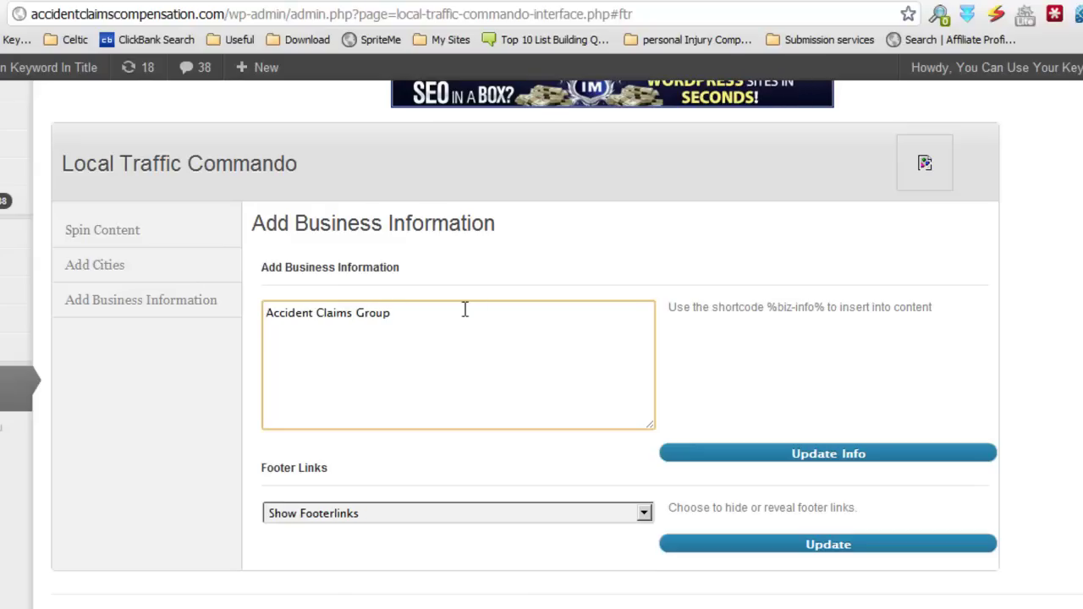
drag(828, 306, 773, 305)
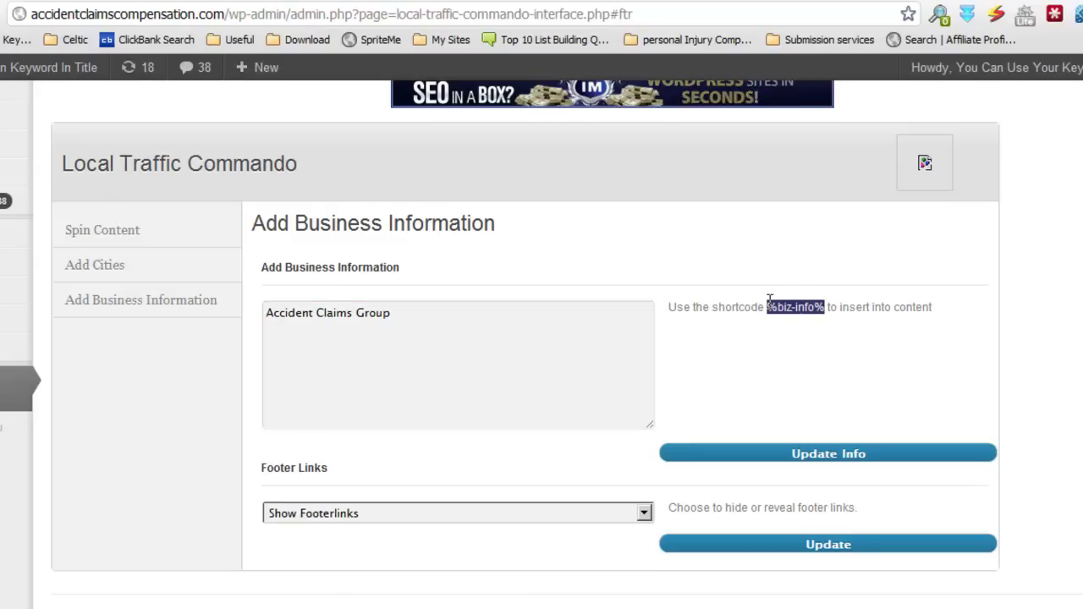
click(744, 325)
click(432, 318)
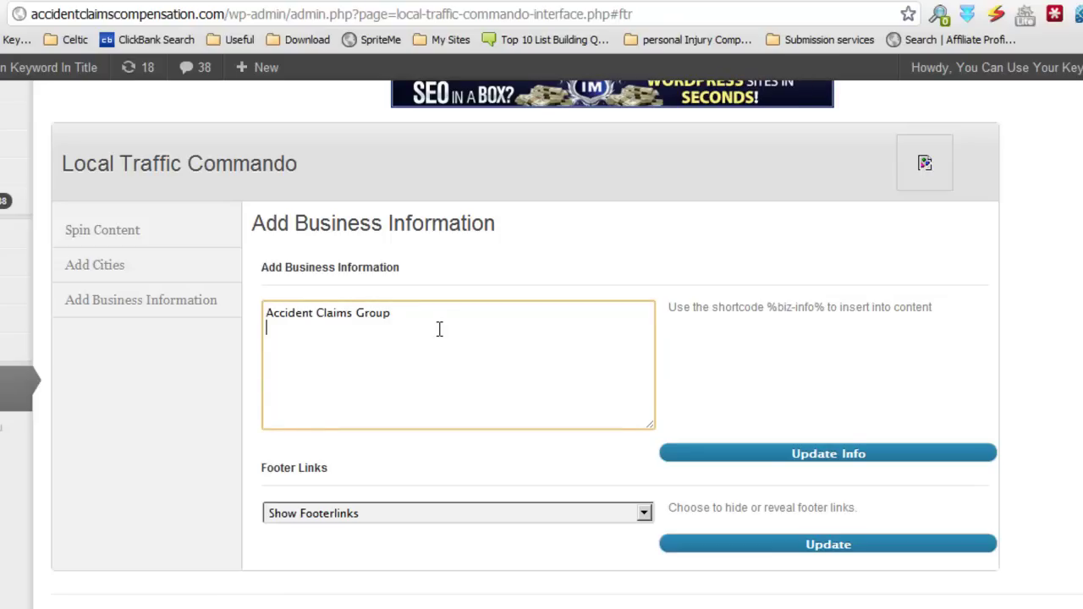
Step: Add the street, district and city lines of the business postal address
key(Return)
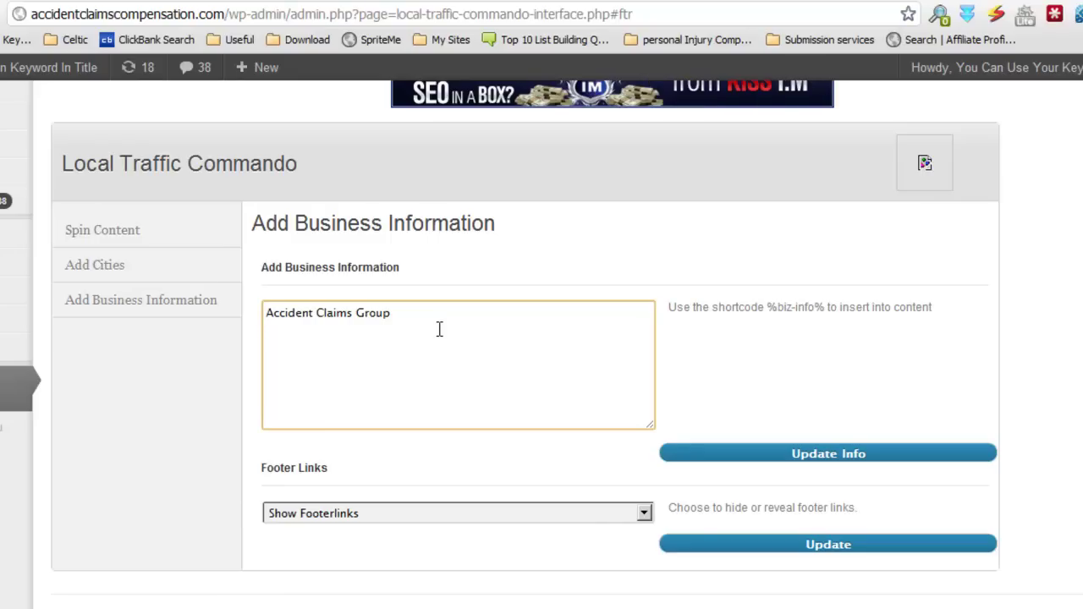
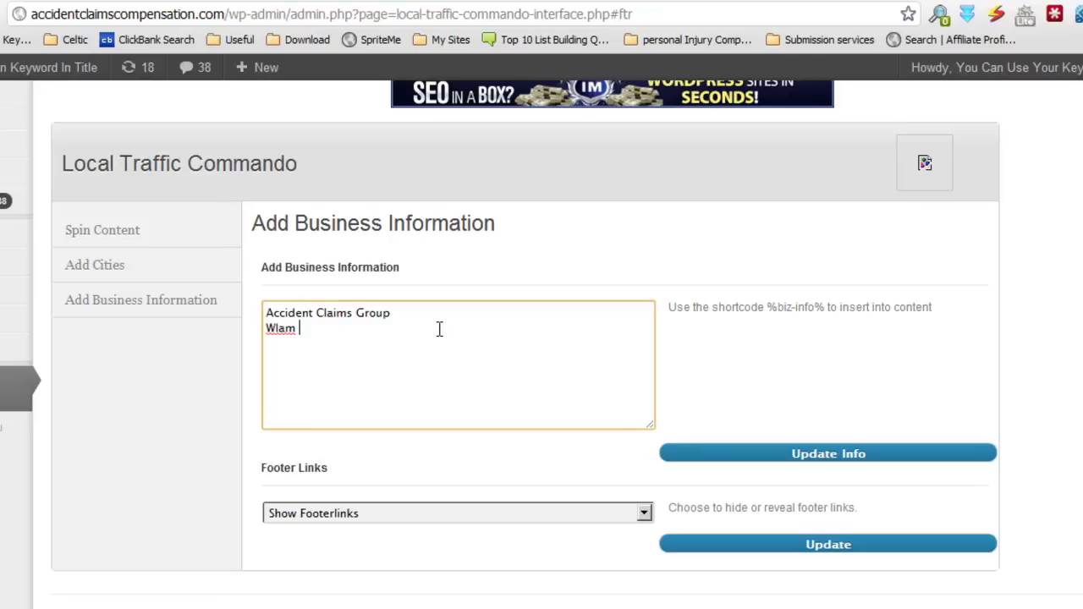
key(BackSpace)
key(BackSpace)
key(BackSpace)
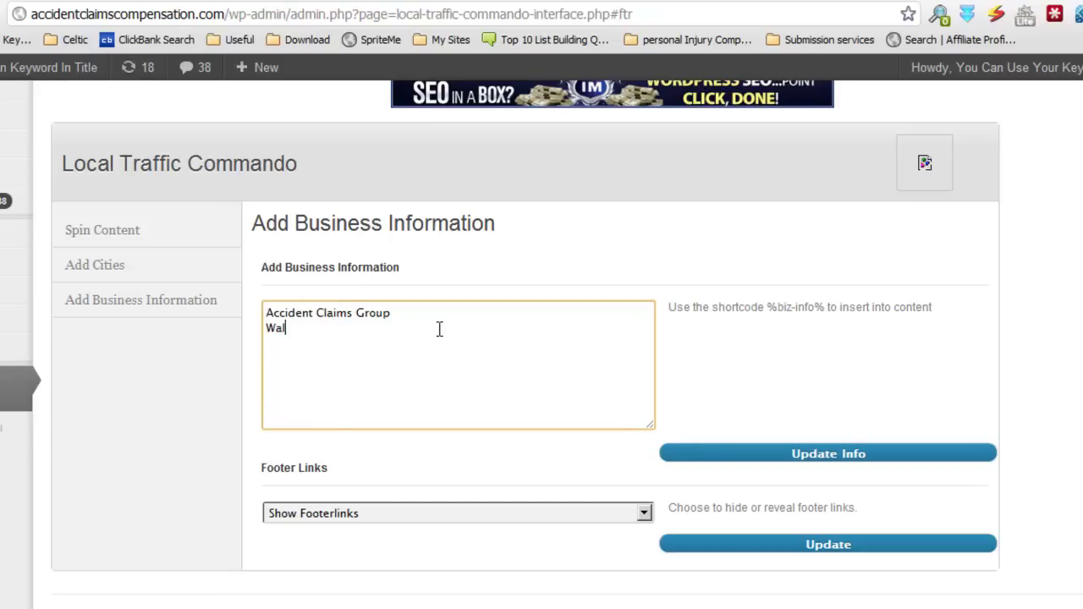
key(Return)
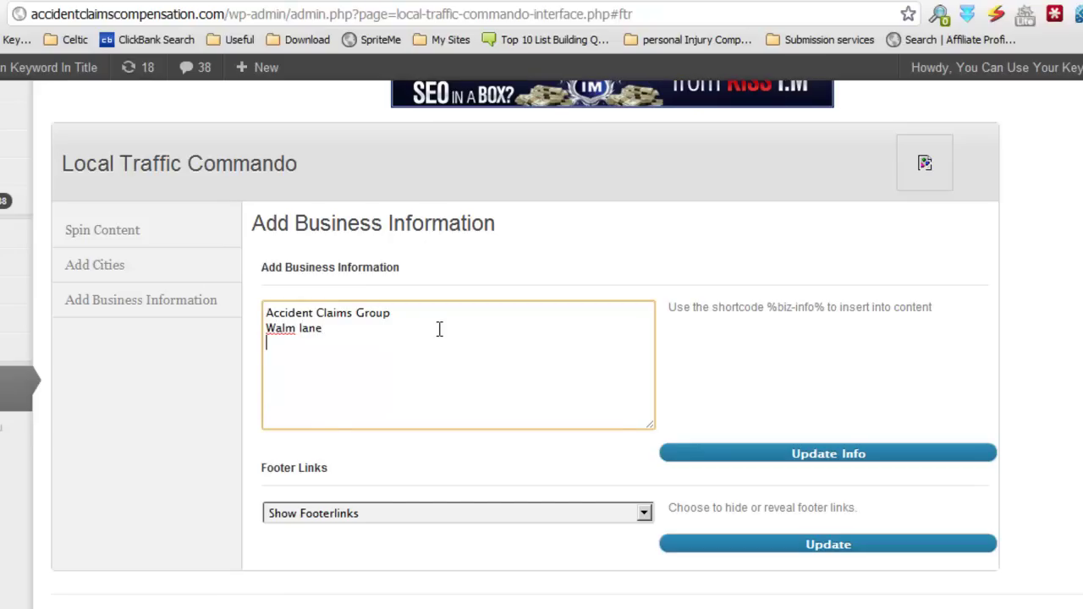
key(Return)
Step: Add the postcode and the business telephone number, then save with Update Info
key(Return)
text(W2)
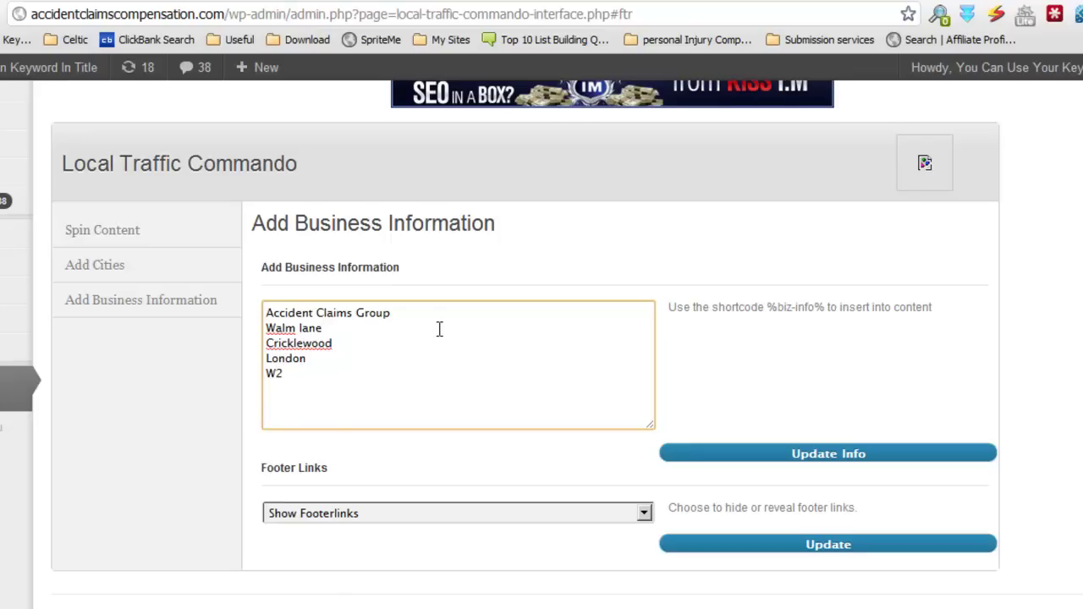
key(BackSpace)
key(BackSpace)
text(NW2 5DN)
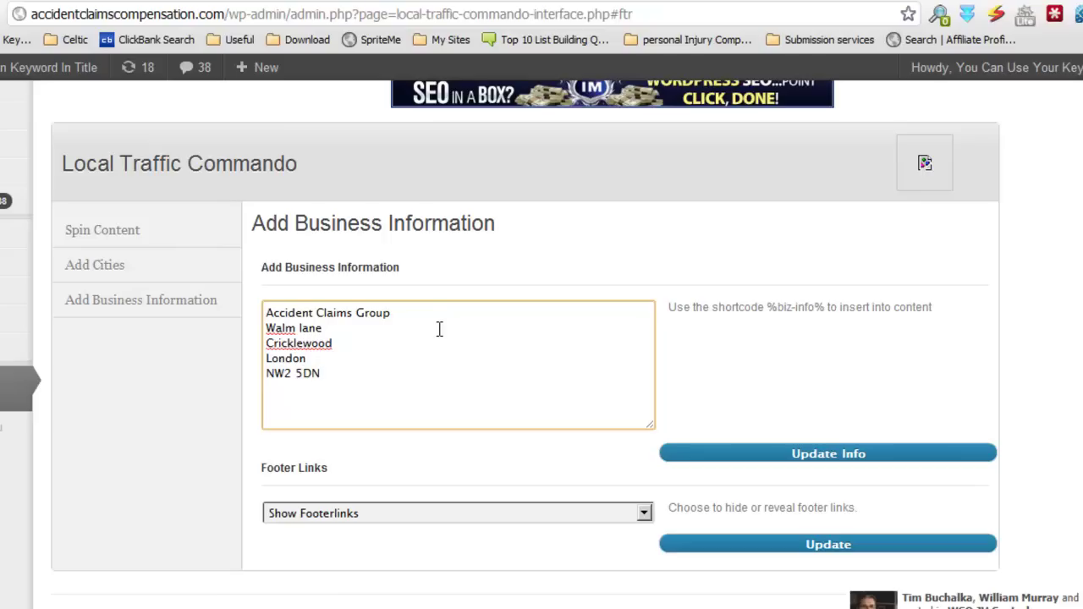
key(Return)
scroll(519, 409, down, 2)
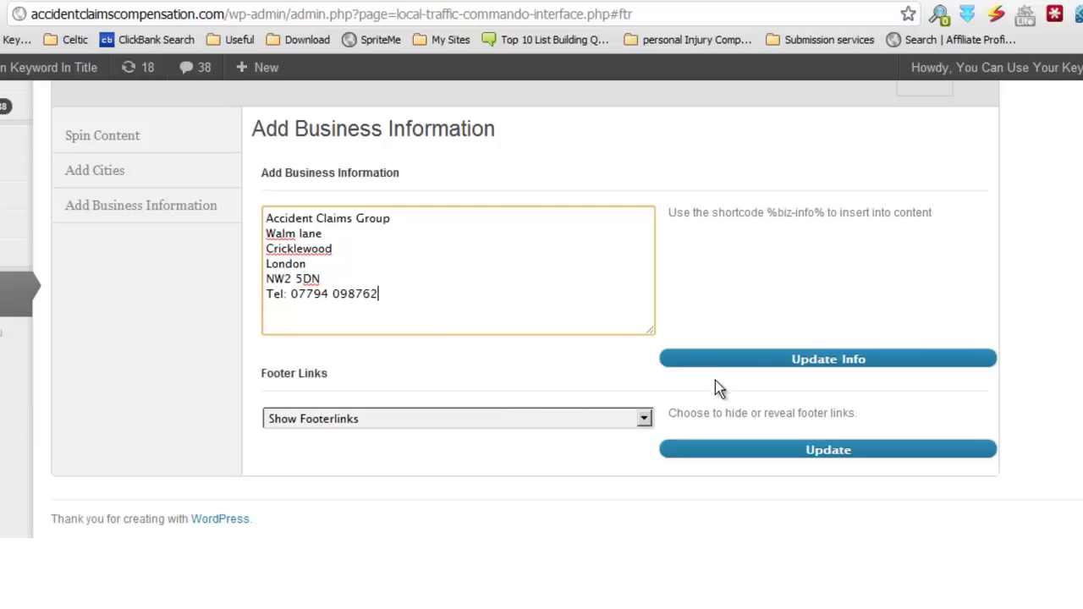
click(825, 361)
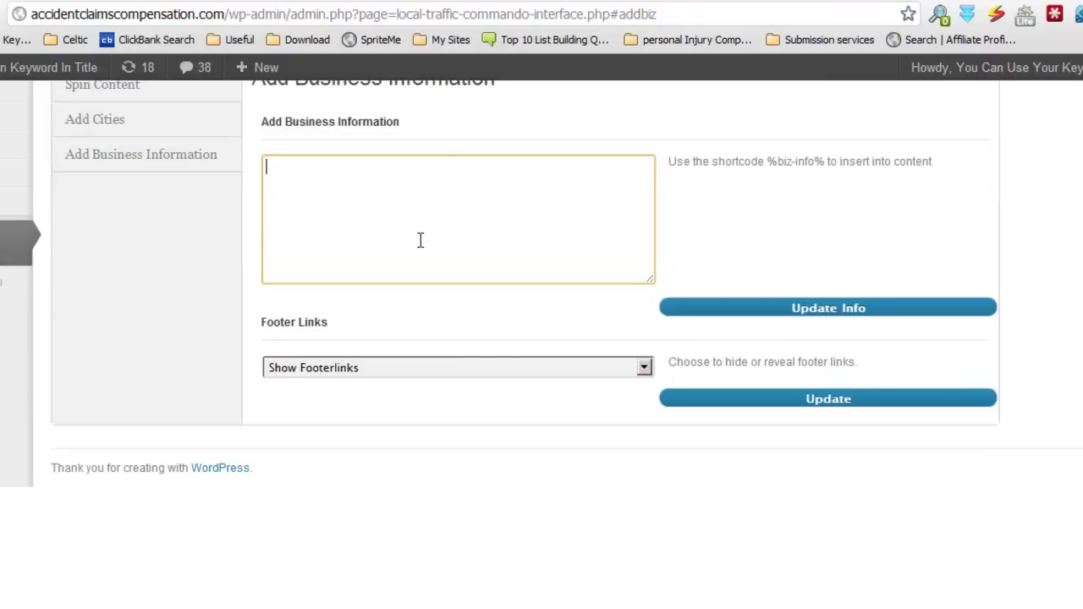
Step: Copy the %biz-info% shortcode and bring the 'test content for spinner plugin' notes forward
drag(825, 257, 768, 255)
right_click(772, 257)
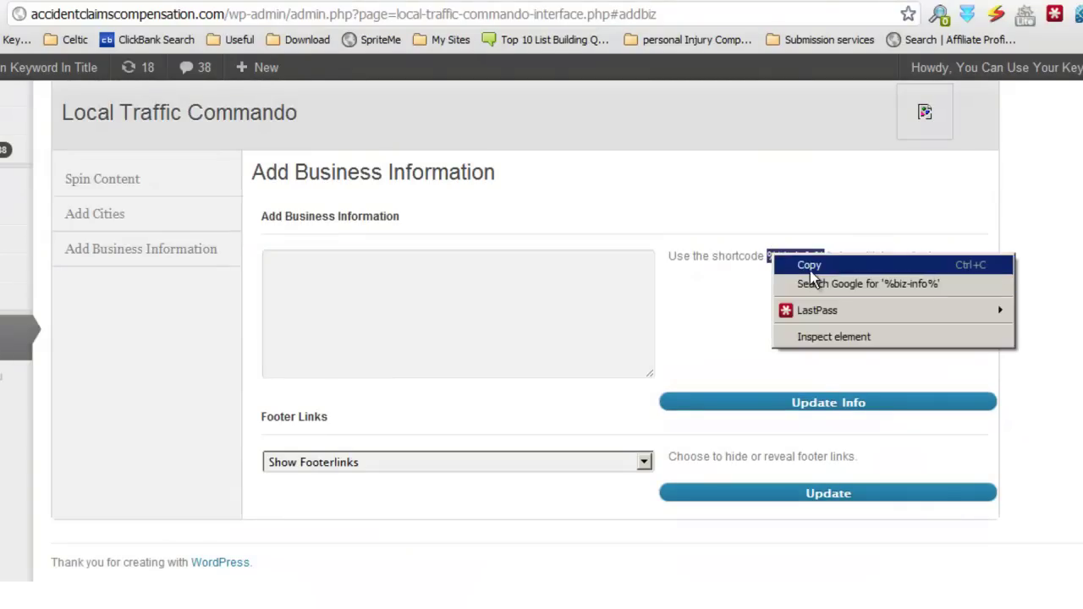
click(810, 268)
click(287, 608)
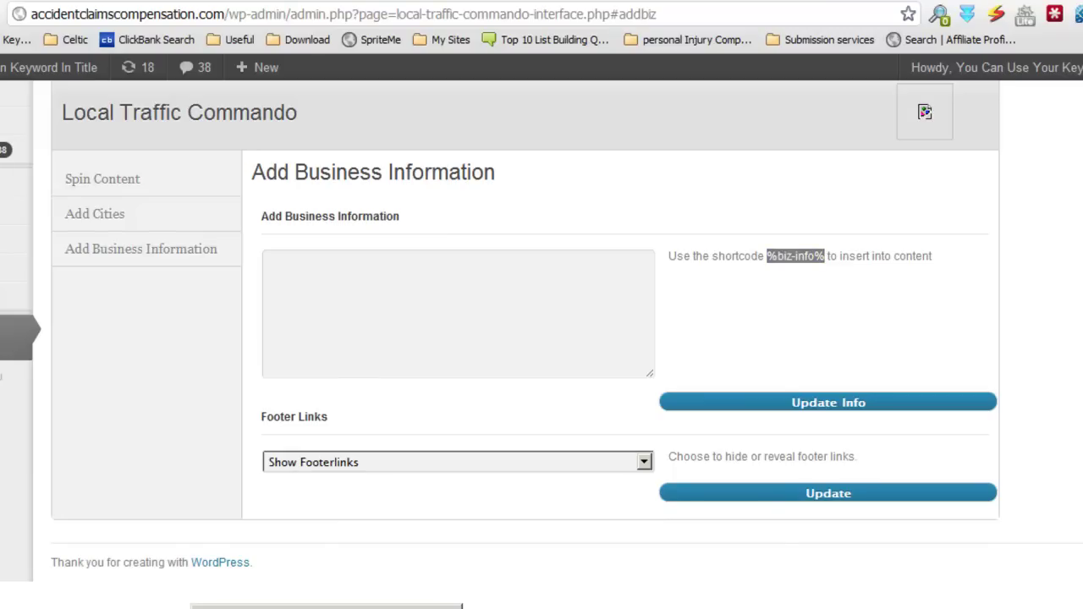
click(326, 607)
click(316, 208)
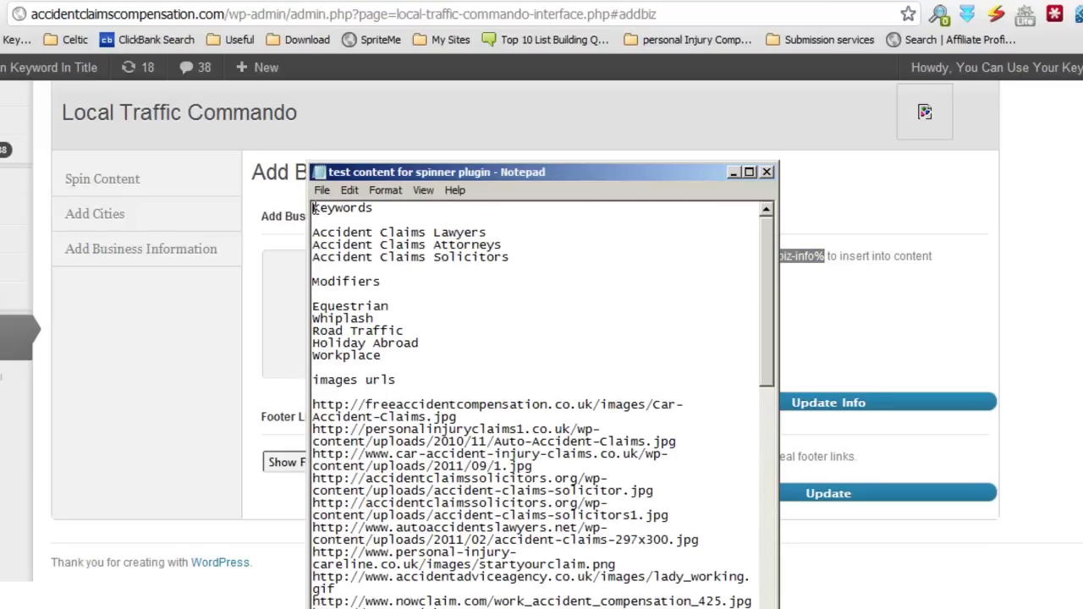
Step: Insert a 'Shortcodes' heading above Keywords and paste %biz-info% beneath it
key(Return)
key(Return)
key(Return)
click(317, 209)
text(Shortcodes)
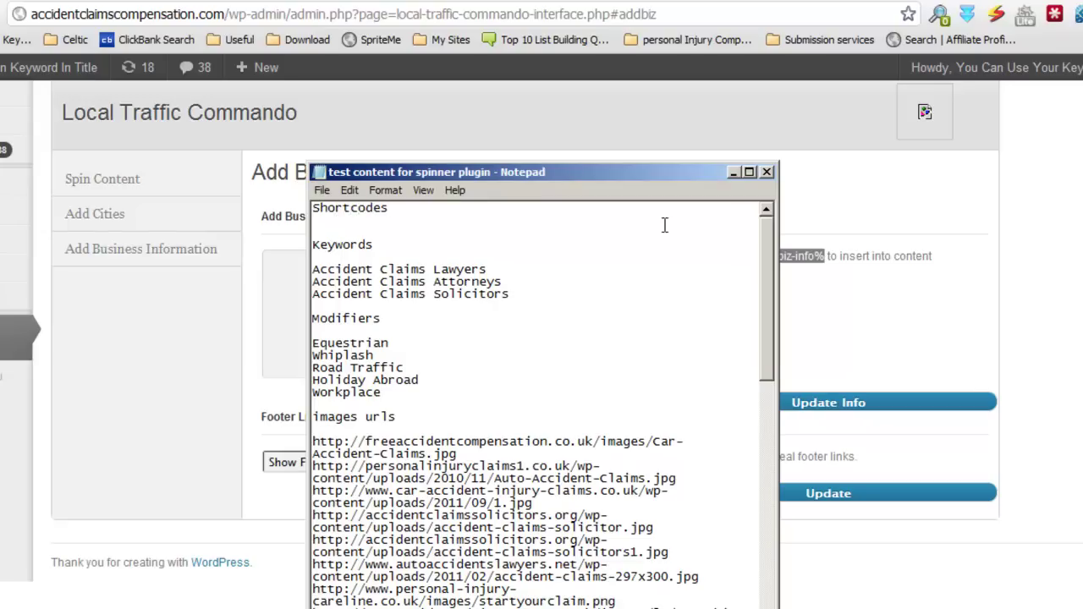
key(Return)
key(Return)
key(ctrl+v)
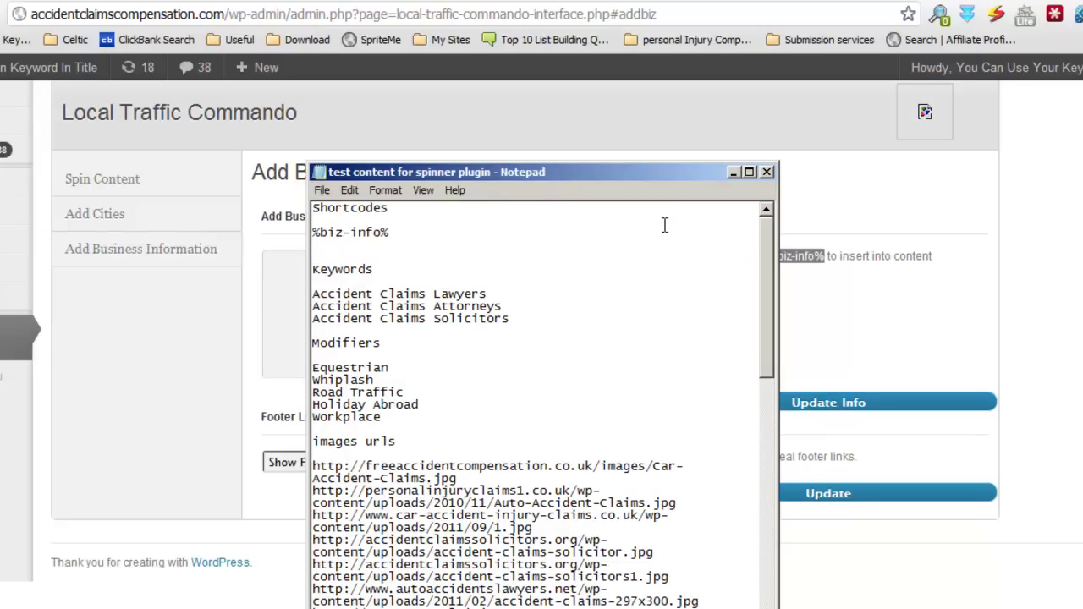
key(Return)
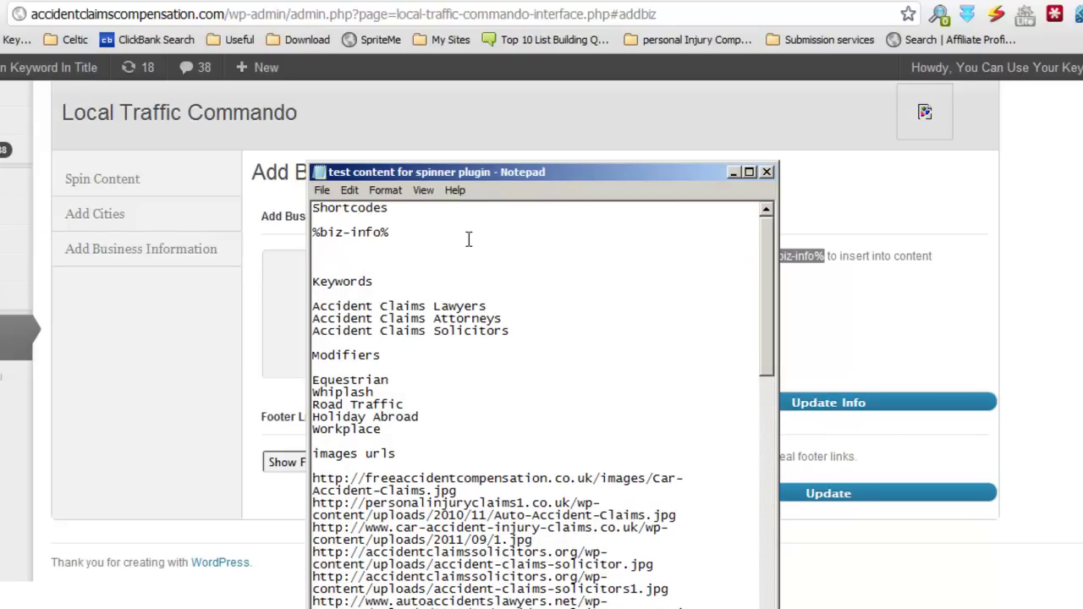
Step: Add the %modifier% and %city% shortcodes on the following lines
text(%%)
click(321, 244)
text(modifier)
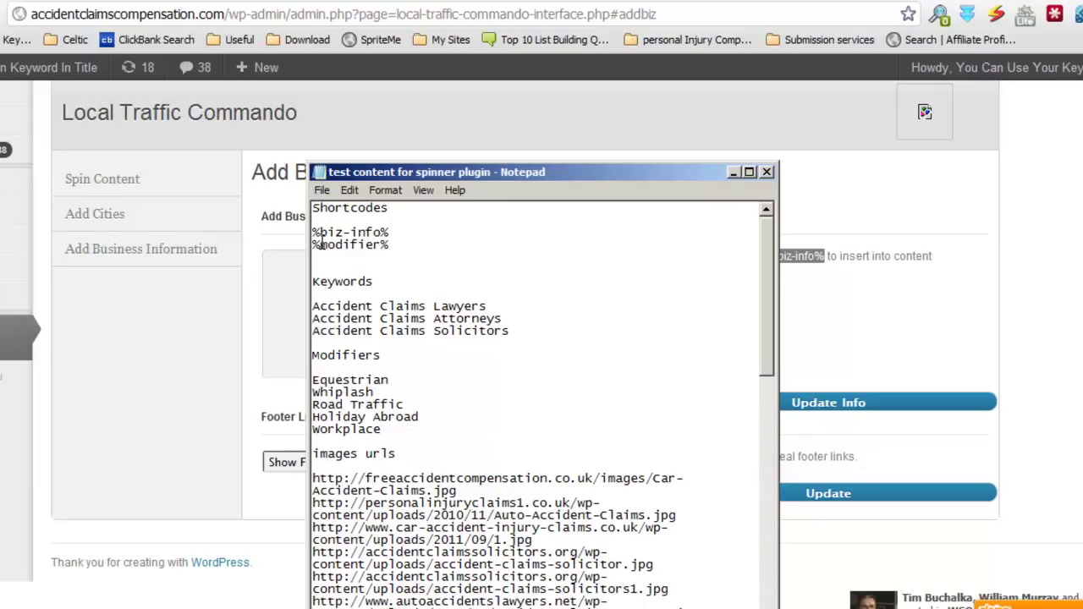
double_click(454, 239)
click(442, 246)
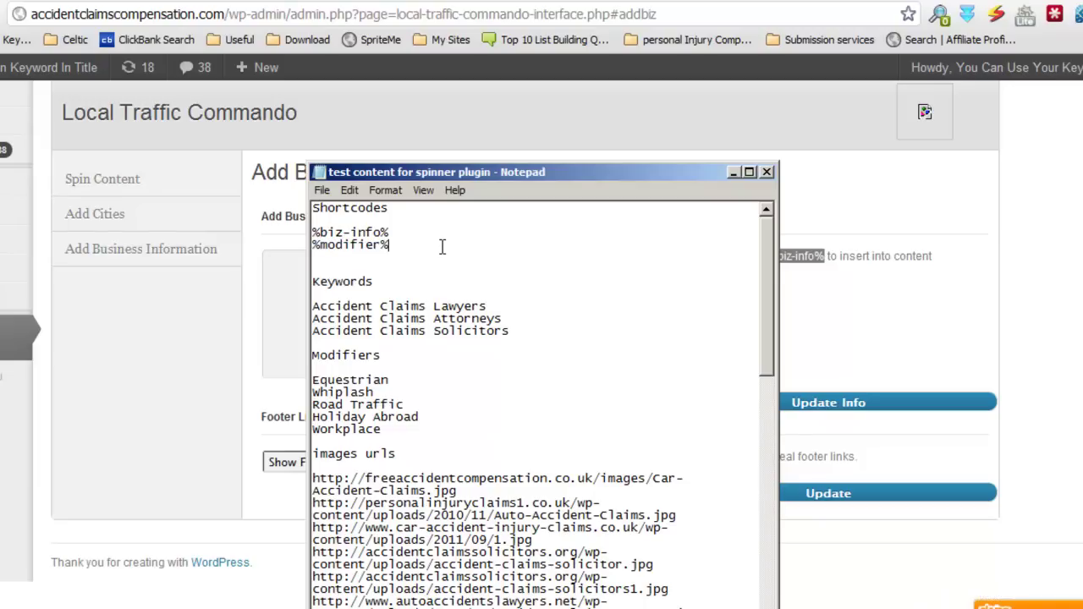
key(Return)
text(%%)
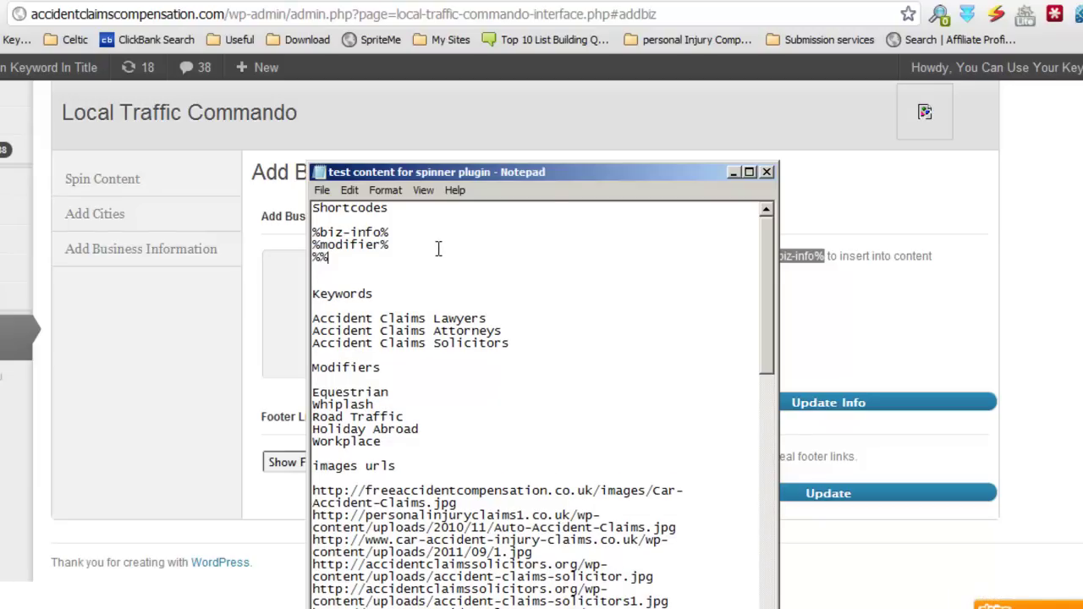
key(Left)
text(city)
Step: Add the %keyword% shortcode and save the notes file
click(380, 257)
key(Return)
text(%%)
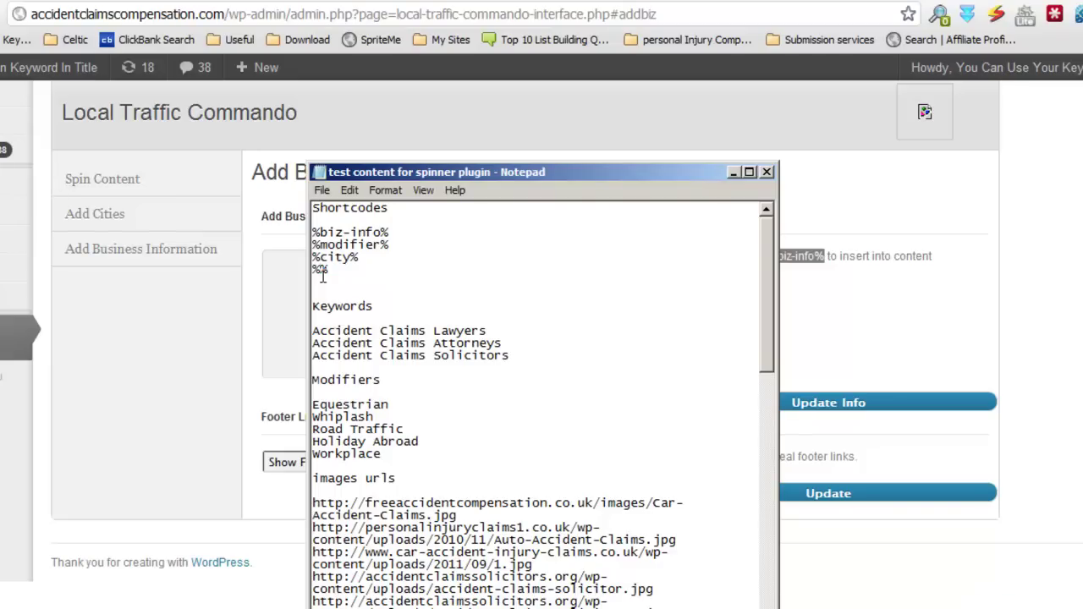
text(keyword)
click(434, 234)
click(322, 190)
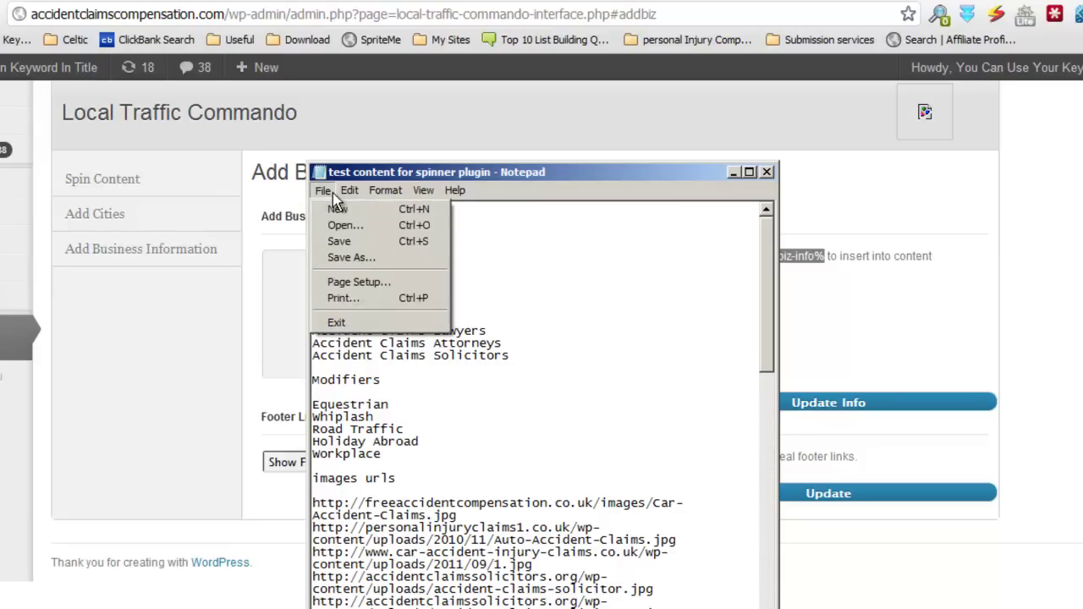
click(356, 241)
Step: Back in WordPress, go to Add Cities and review the London, Glasgow and Cardiff list
click(187, 364)
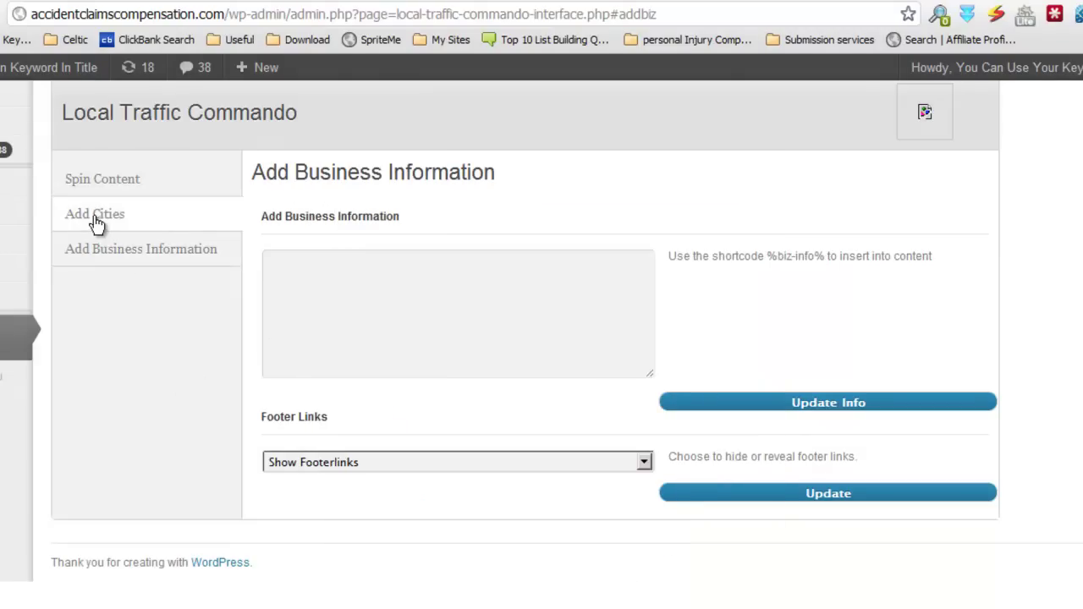
click(96, 220)
scroll(541, 398, down, 3)
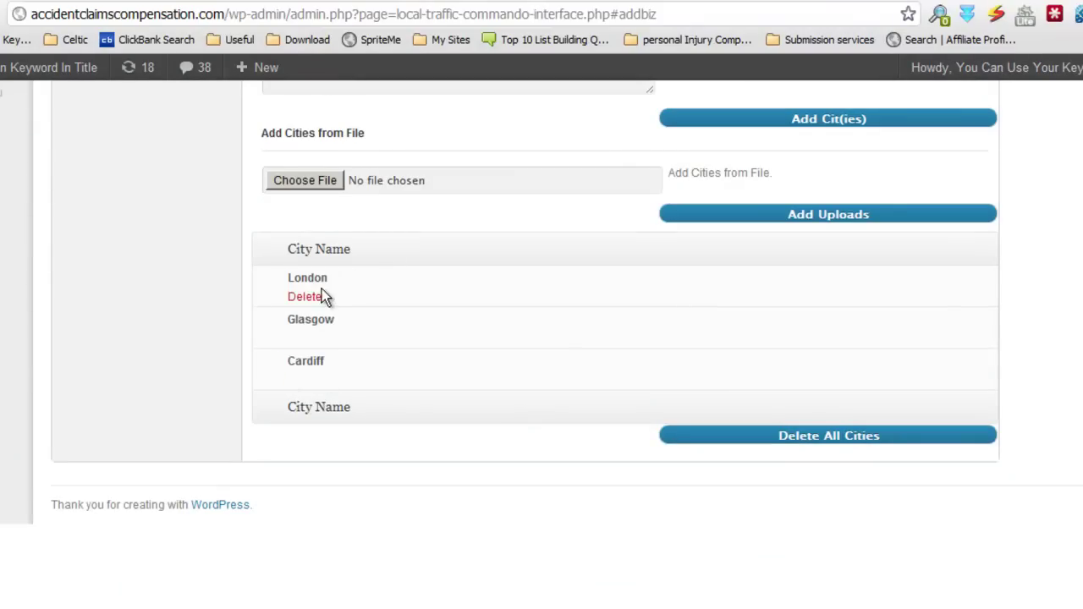
scroll(594, 398, up, 1)
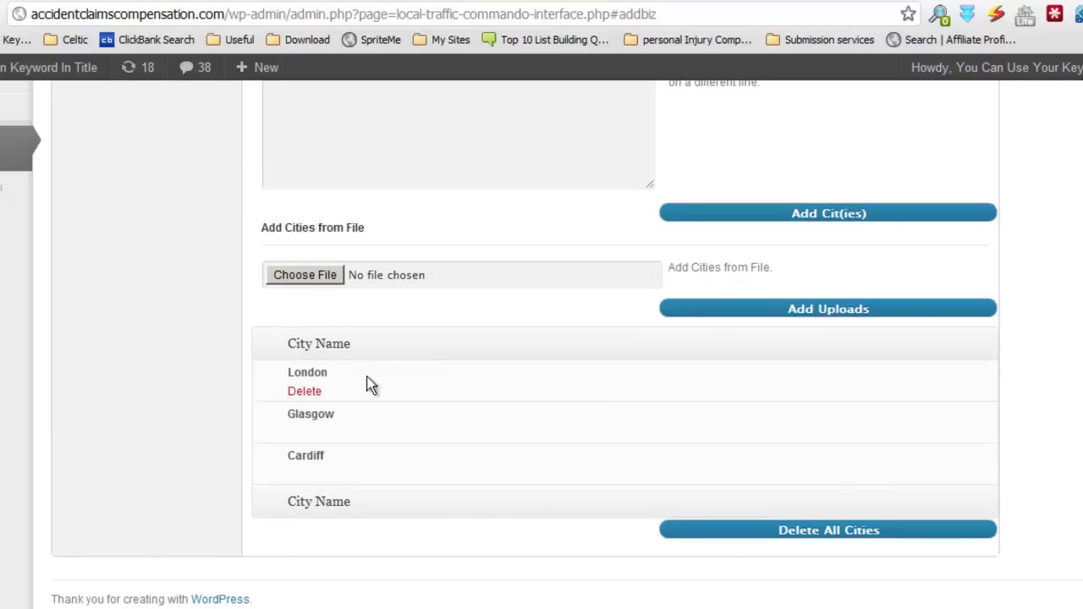
scroll(575, 500, up, 1)
scroll(572, 500, down, 1)
scroll(602, 454, up, 1)
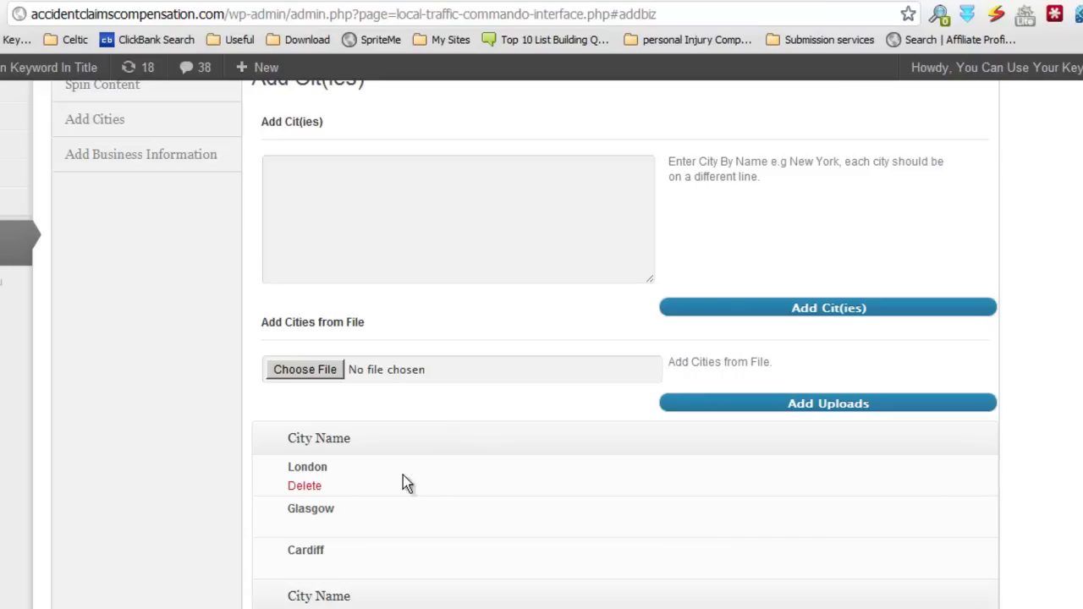
scroll(458, 468, up, 1)
scroll(457, 468, down, 1)
scroll(801, 406, down, 2)
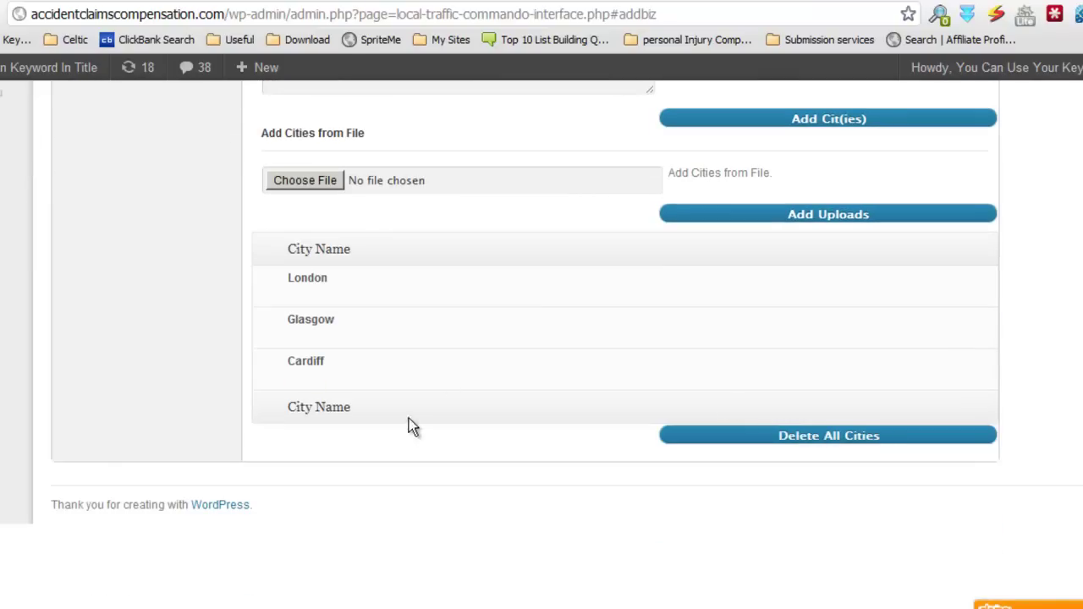
scroll(542, 321, up, 1)
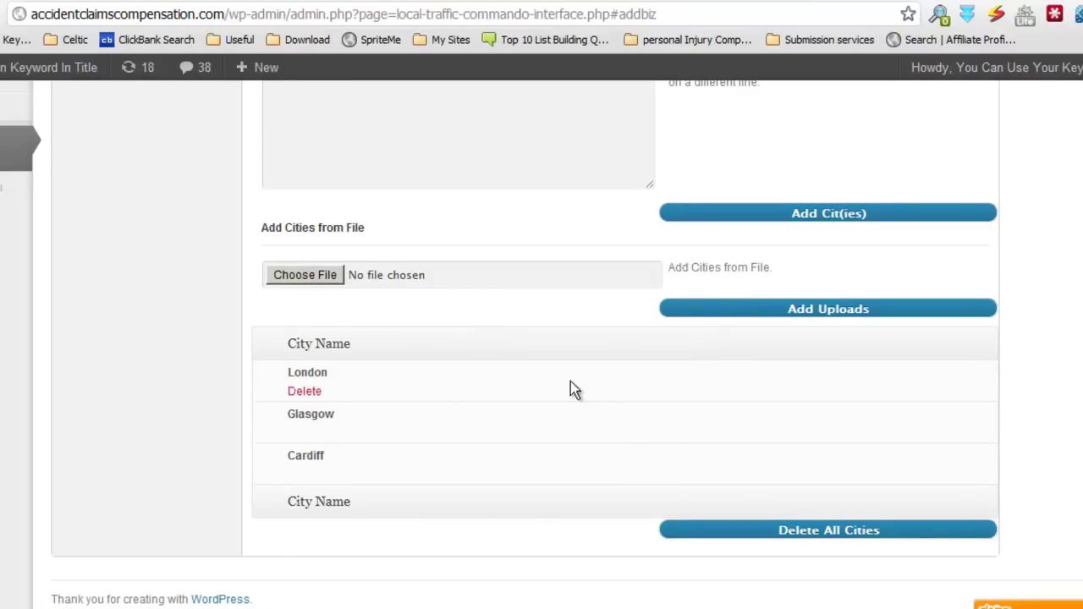
scroll(559, 383, up, 2)
Step: Look over the Add Cit(ies) box and city list, then go back to Spin Content
click(478, 293)
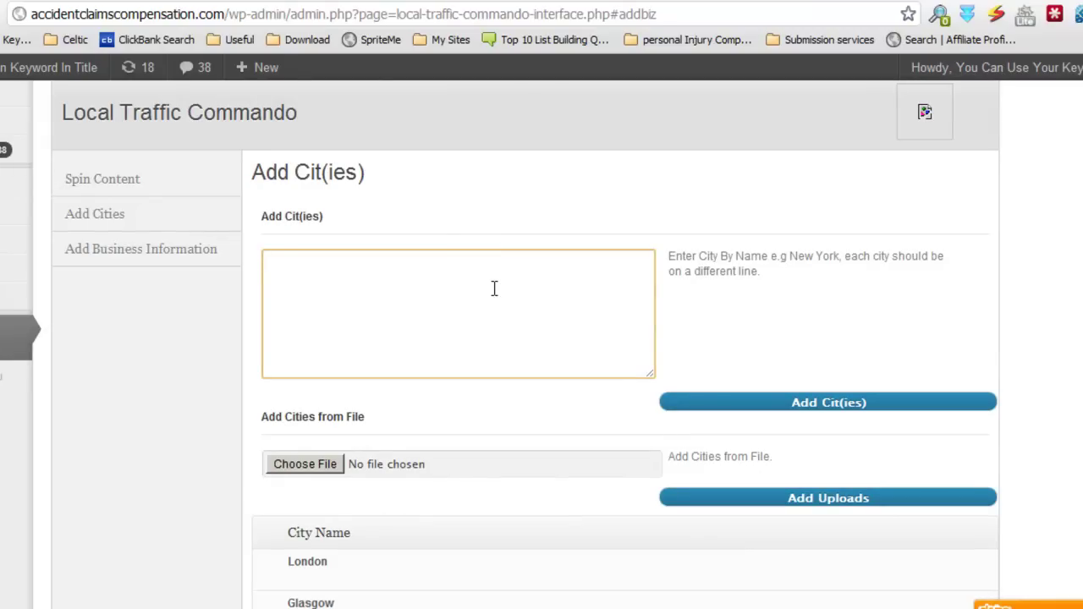
scroll(544, 368, down, 3)
scroll(543, 368, up, 3)
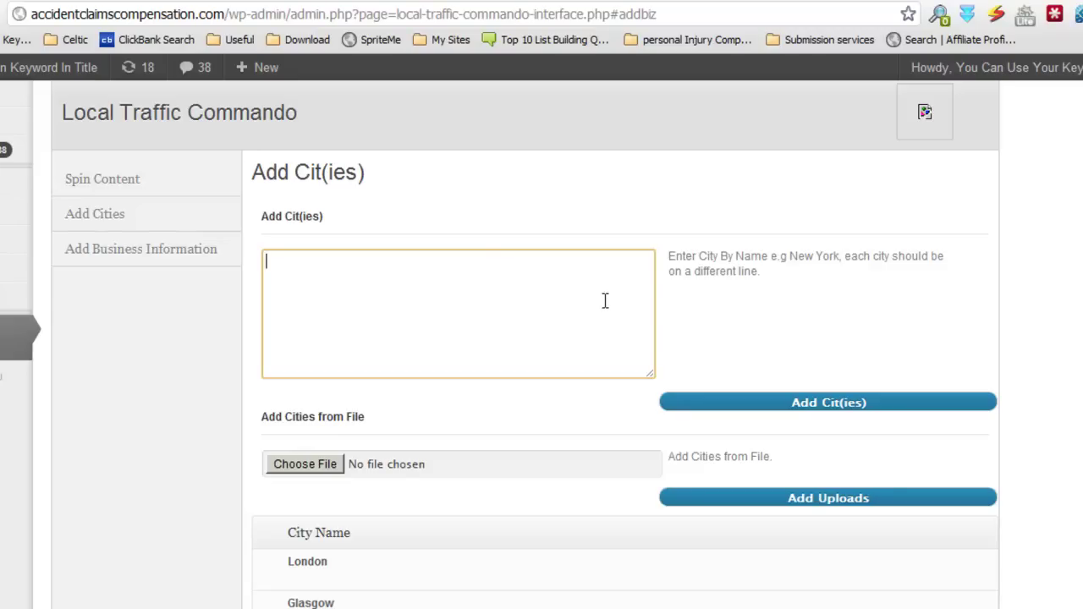
scroll(605, 300, down, 2)
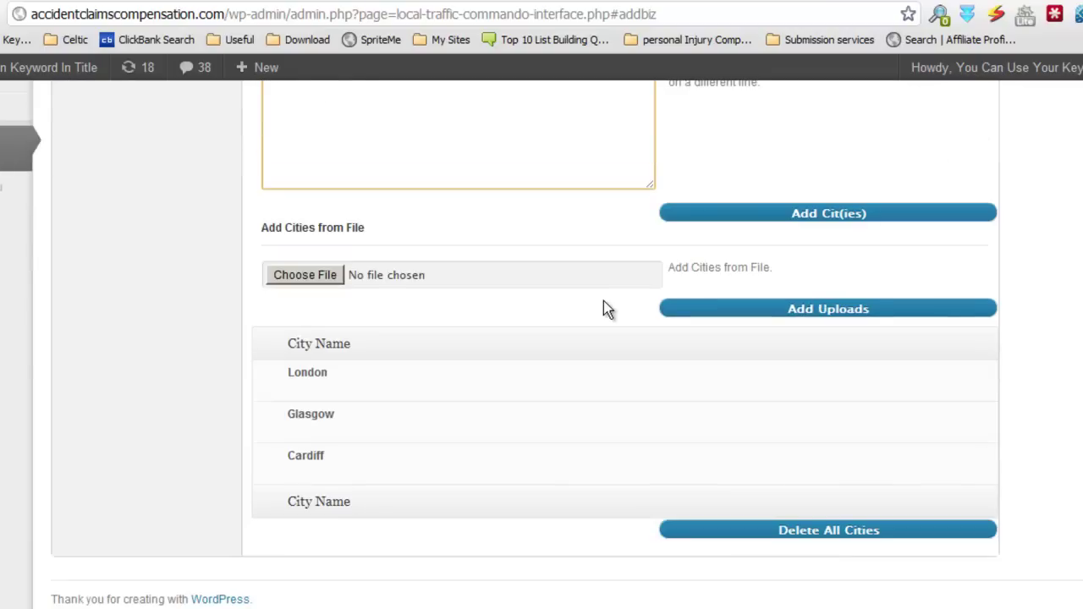
scroll(603, 302, up, 1)
scroll(603, 300, up, 1)
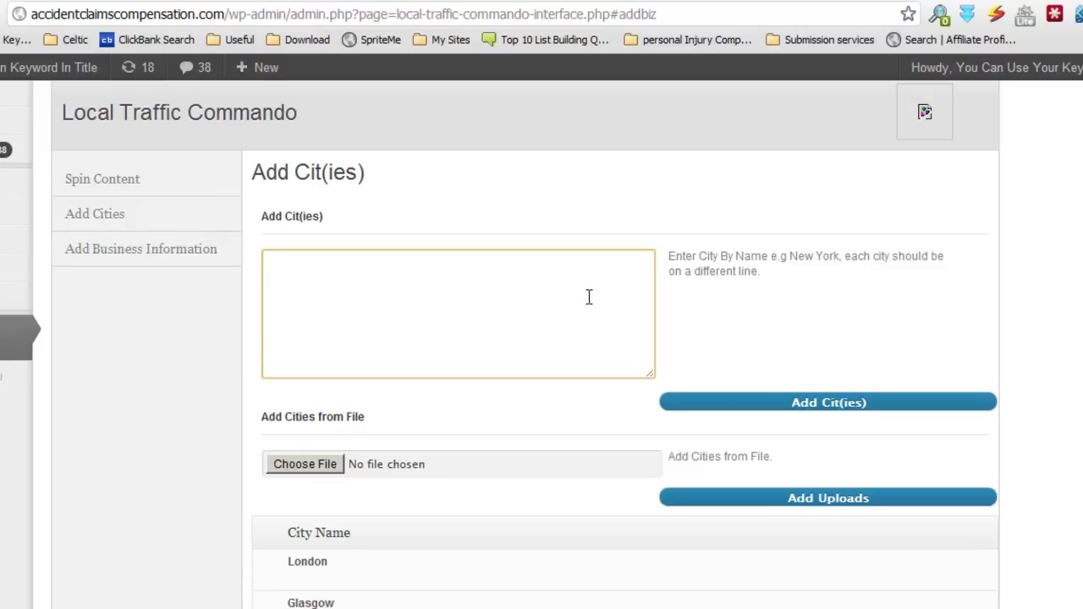
scroll(412, 499, down, 1)
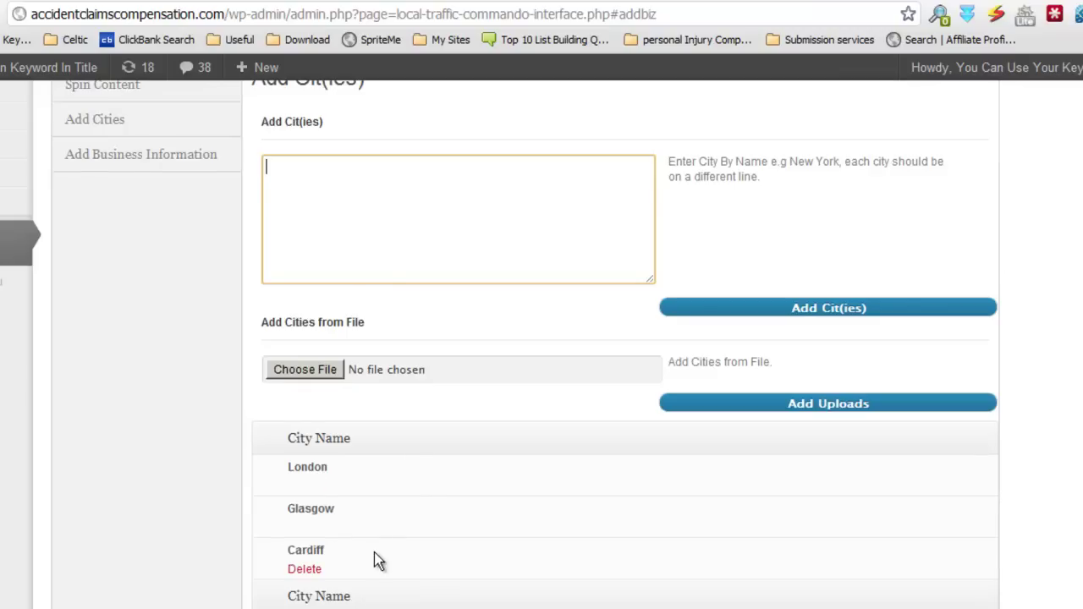
scroll(378, 558, down, 1)
scroll(457, 442, up, 2)
scroll(458, 441, up, 1)
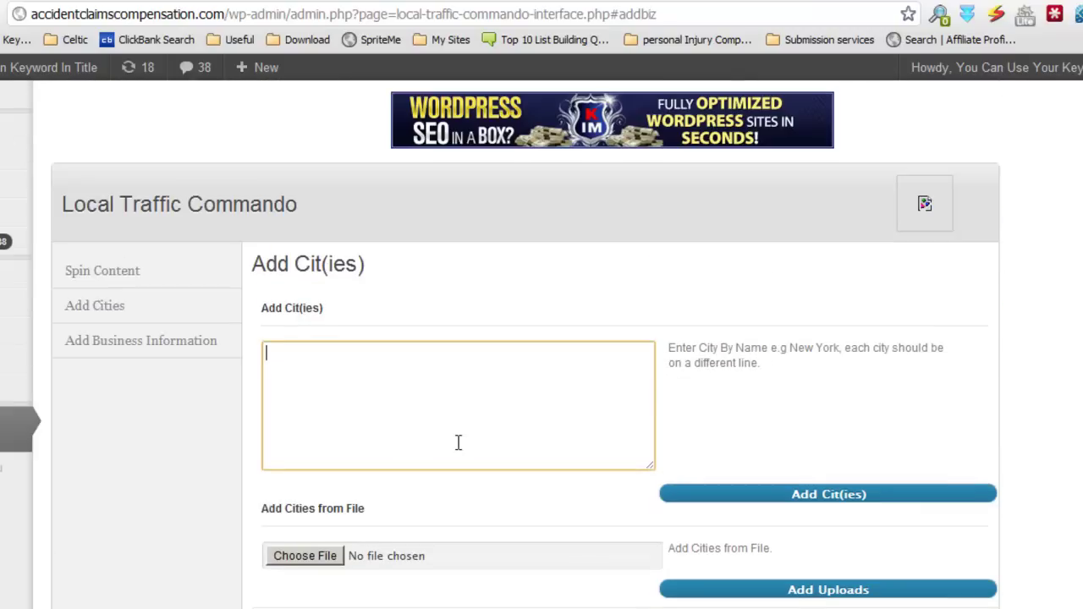
scroll(550, 471, down, 1)
scroll(550, 472, up, 1)
click(138, 284)
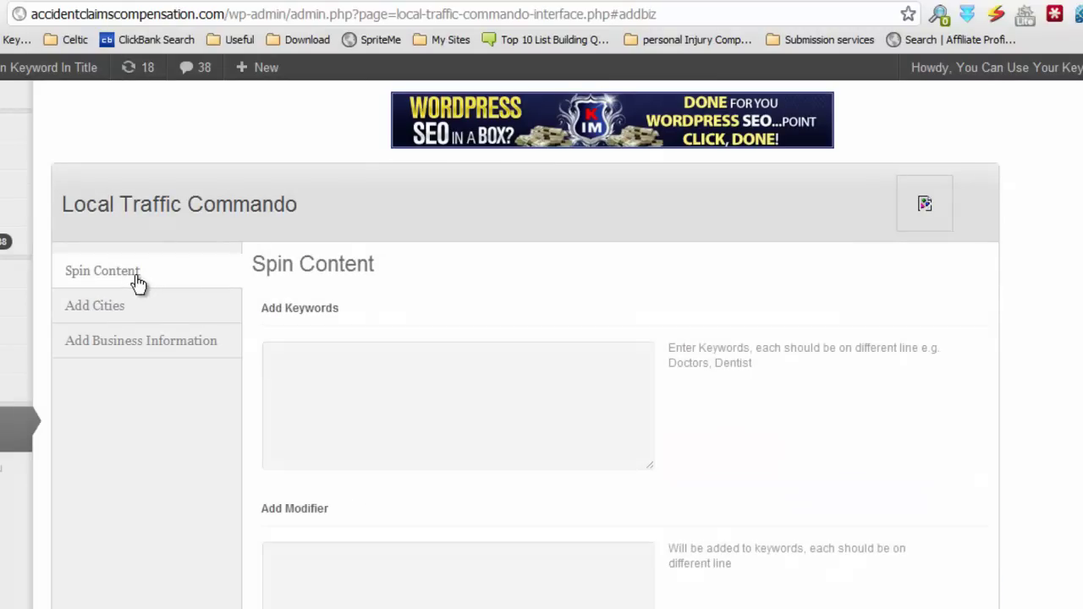
scroll(561, 422, down, 2)
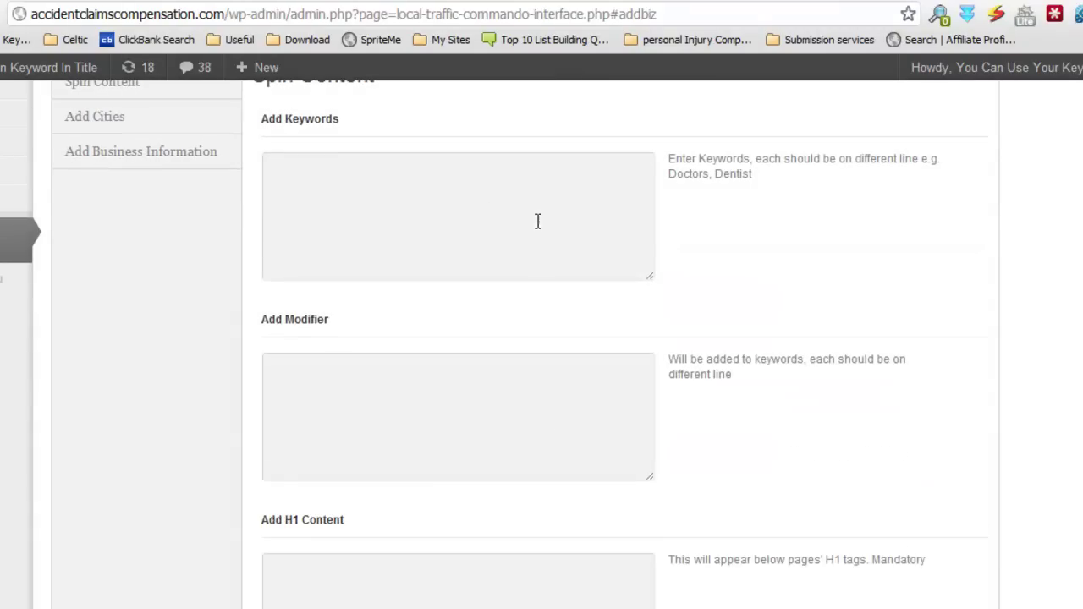
click(538, 224)
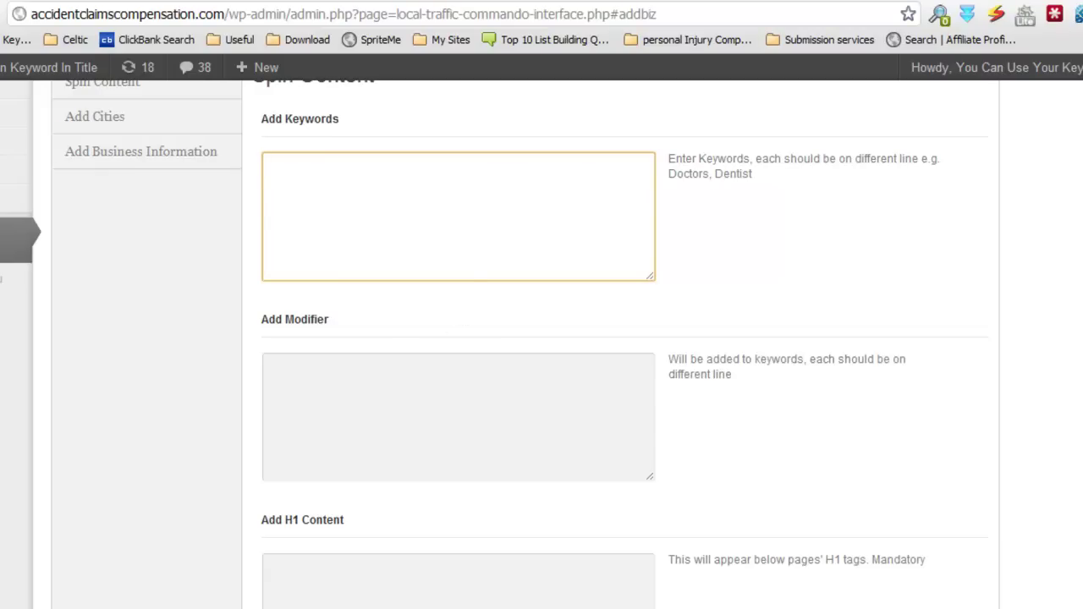
scroll(289, 202, up, 1)
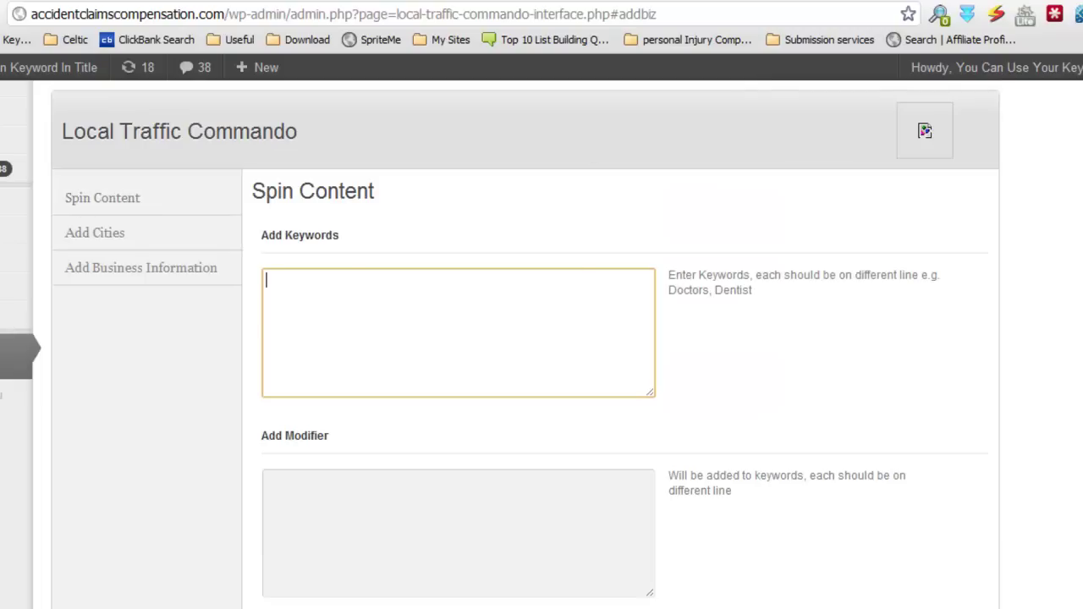
scroll(541, 344, down, 10)
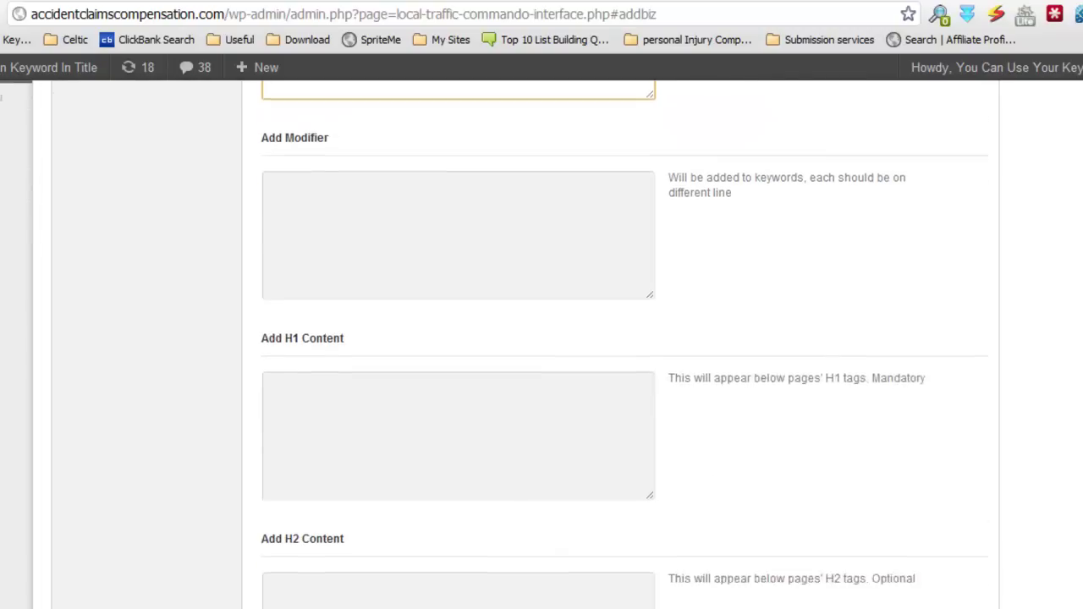
scroll(542, 344, down, 9)
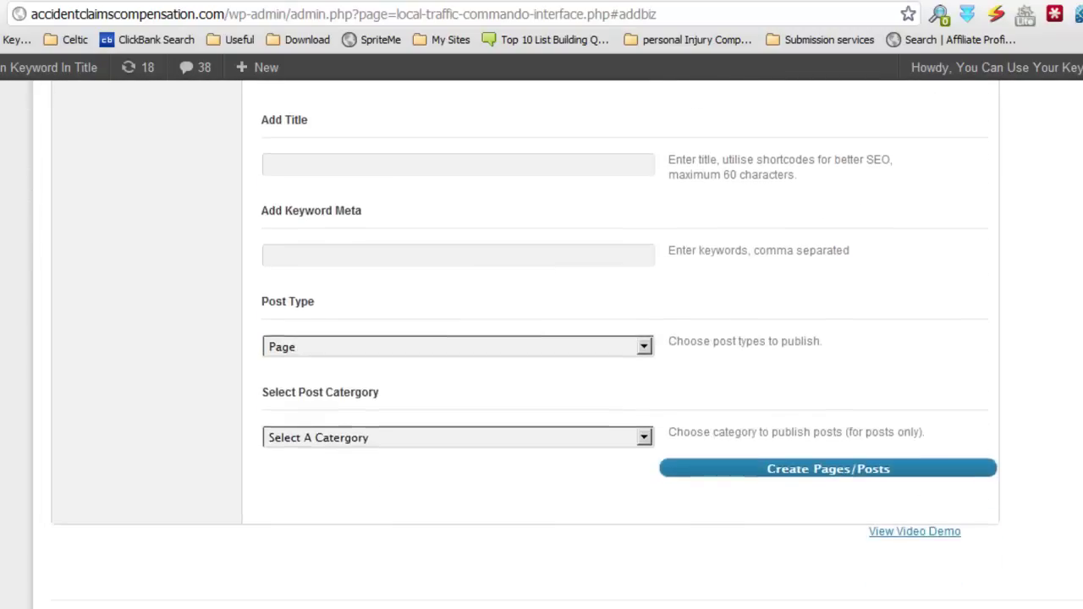
scroll(541, 344, up, 2)
scroll(541, 344, up, 15)
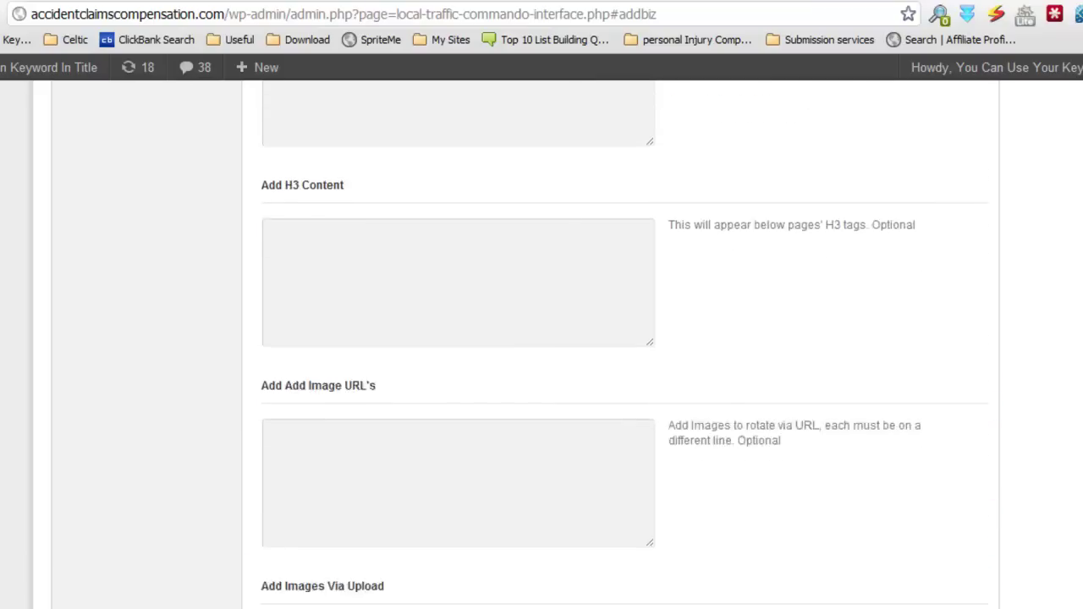
scroll(541, 344, down, 1)
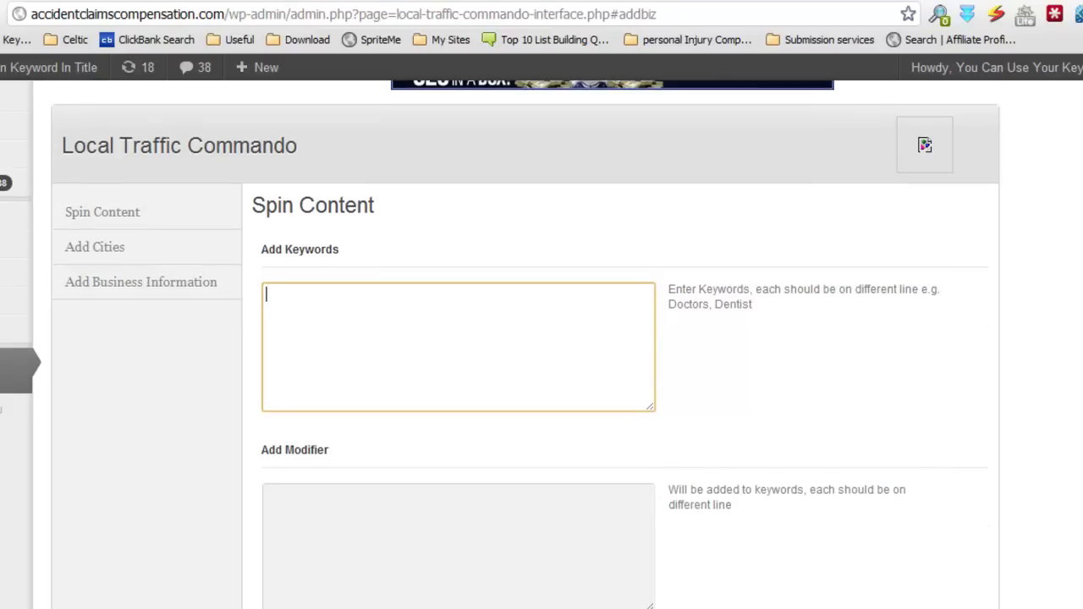
scroll(407, 291, down, 1)
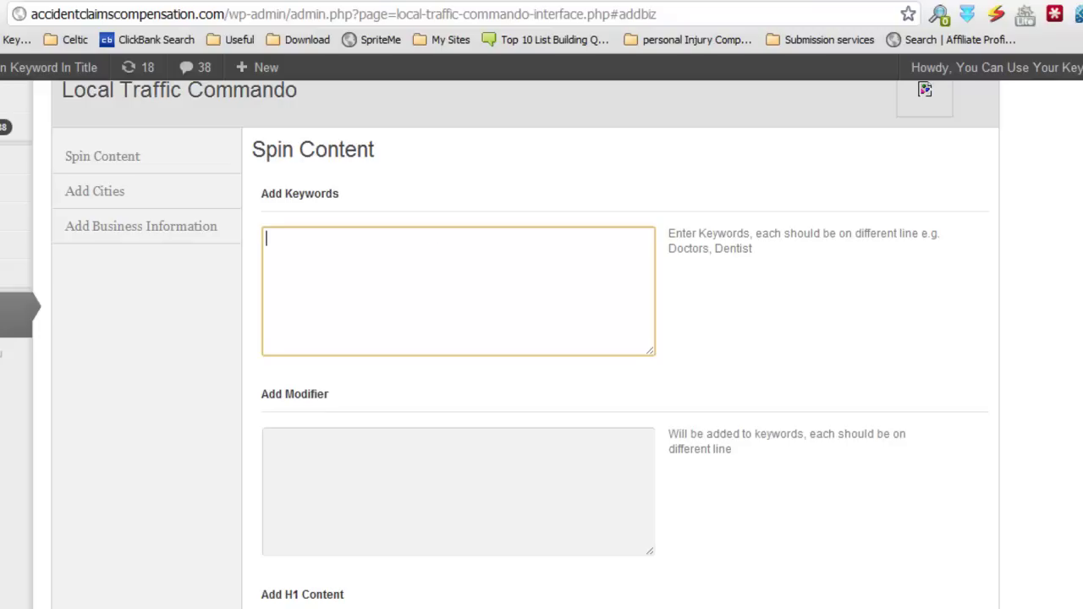
Step: Paste Accident Claims Lawyers, Attorneys and Solicitors from the notes into Add Keywords
click(326, 607)
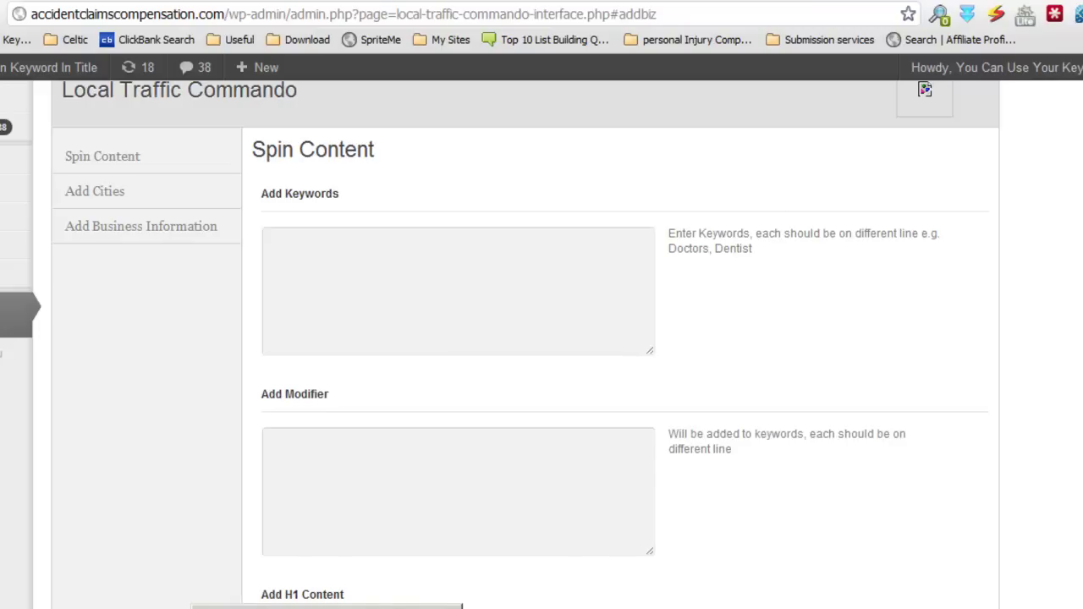
click(330, 607)
scroll(653, 354, down, 2)
drag(521, 288, 306, 267)
right_click(400, 260)
click(461, 315)
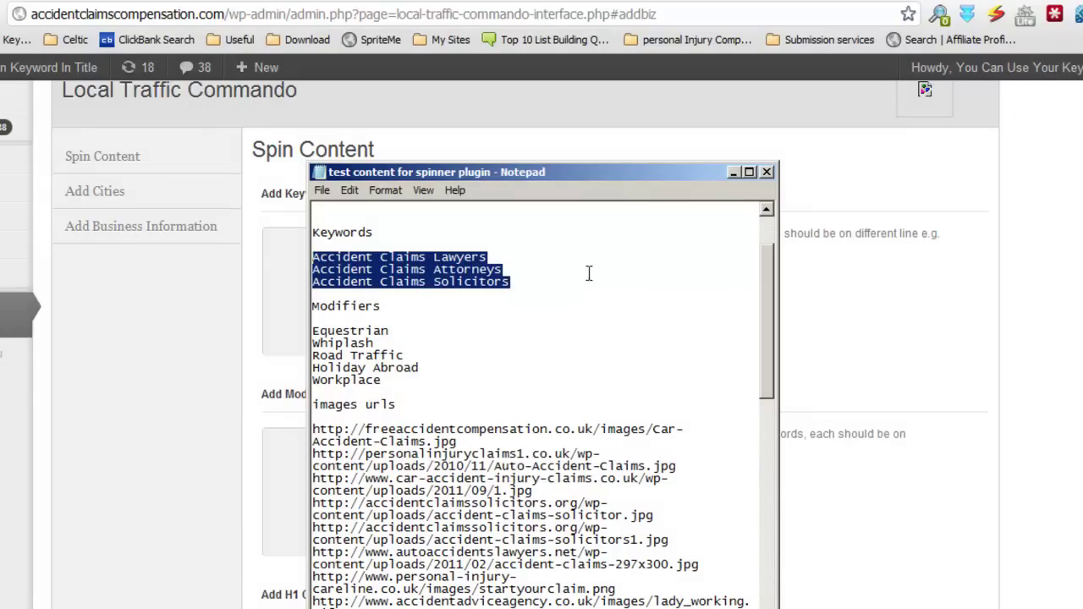
click(732, 173)
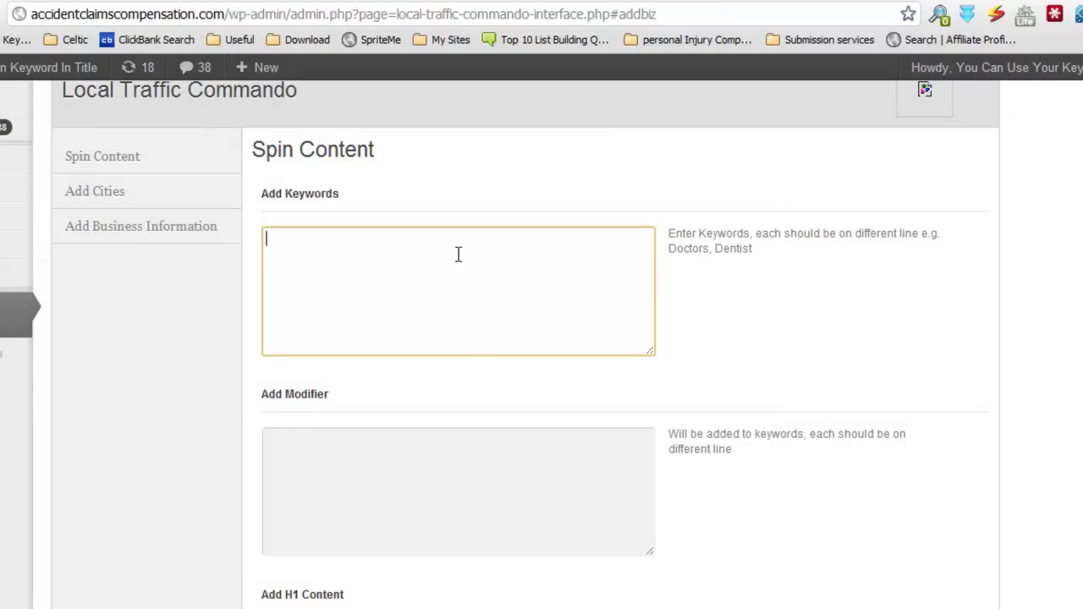
key(ctrl+v)
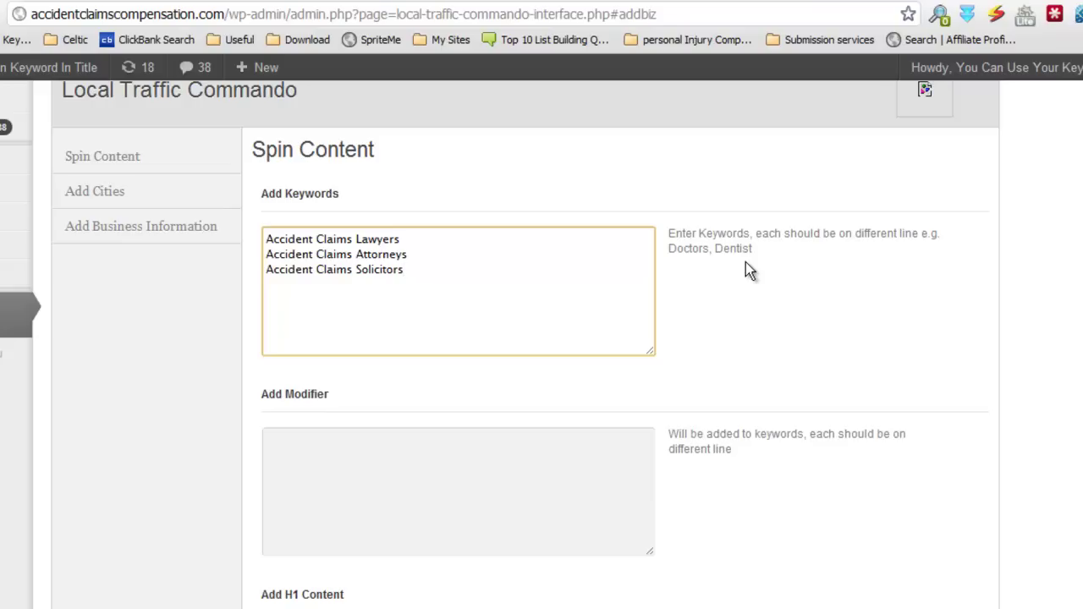
scroll(610, 361, down, 1)
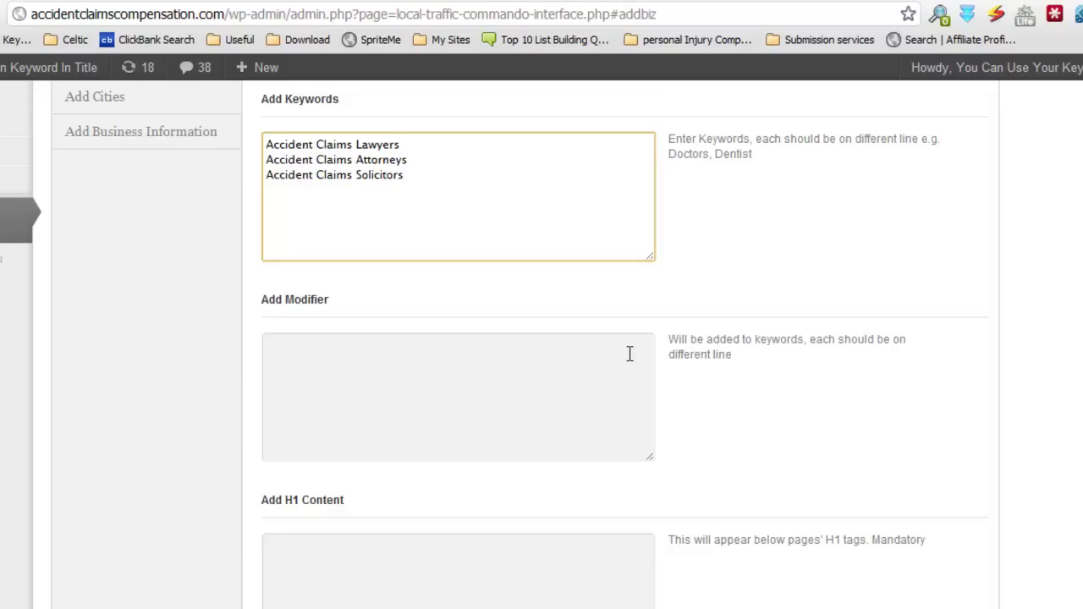
Step: Paste Equestrian, Whiplash, Road Traffic, Holiday Abroad and Workplace from the notes into Add Modifier
click(629, 354)
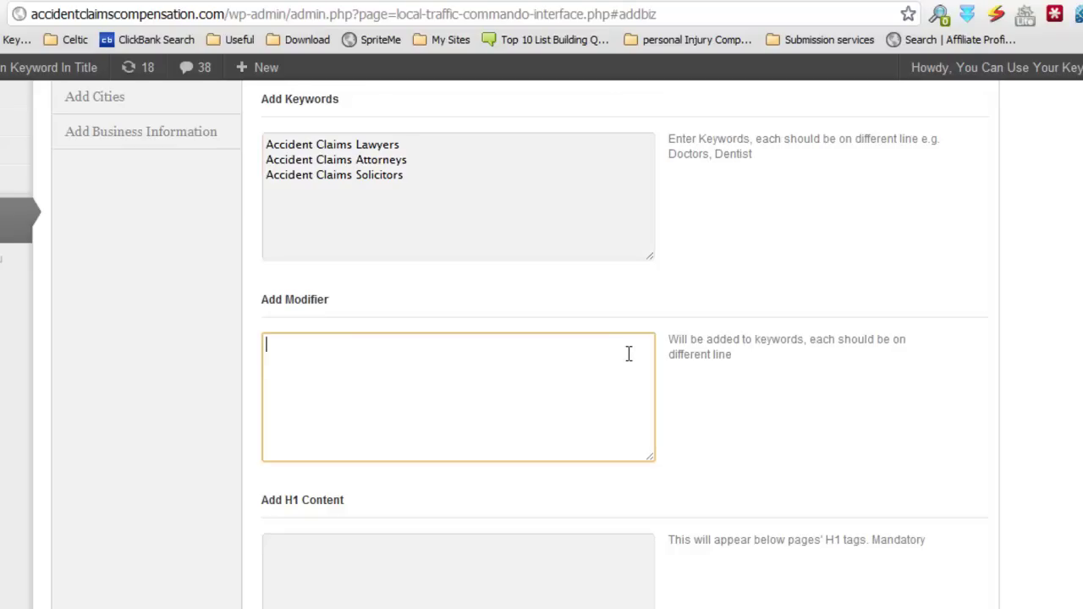
click(326, 607)
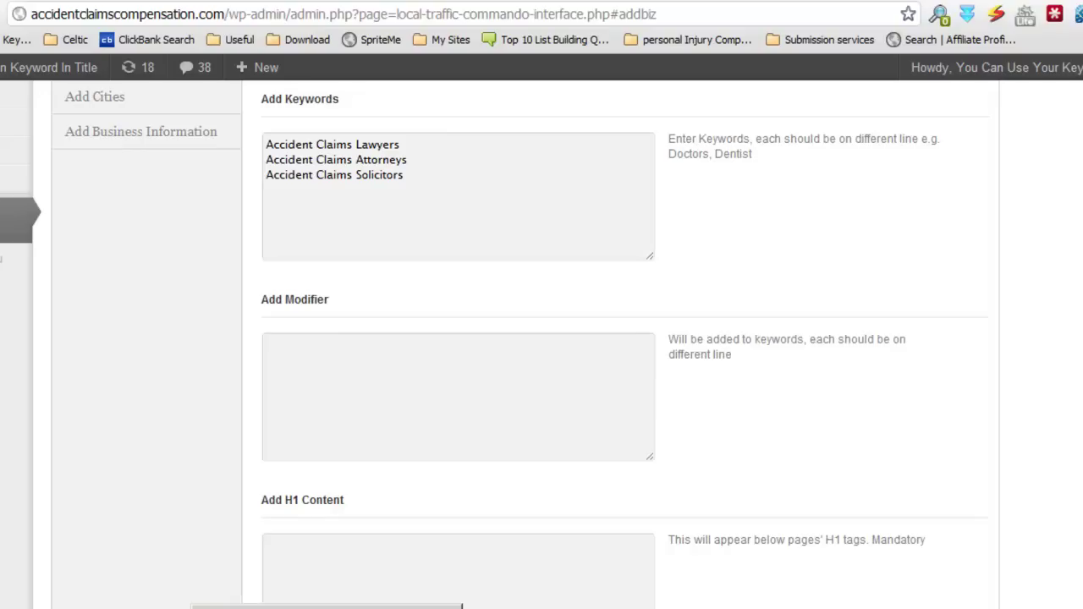
click(326, 608)
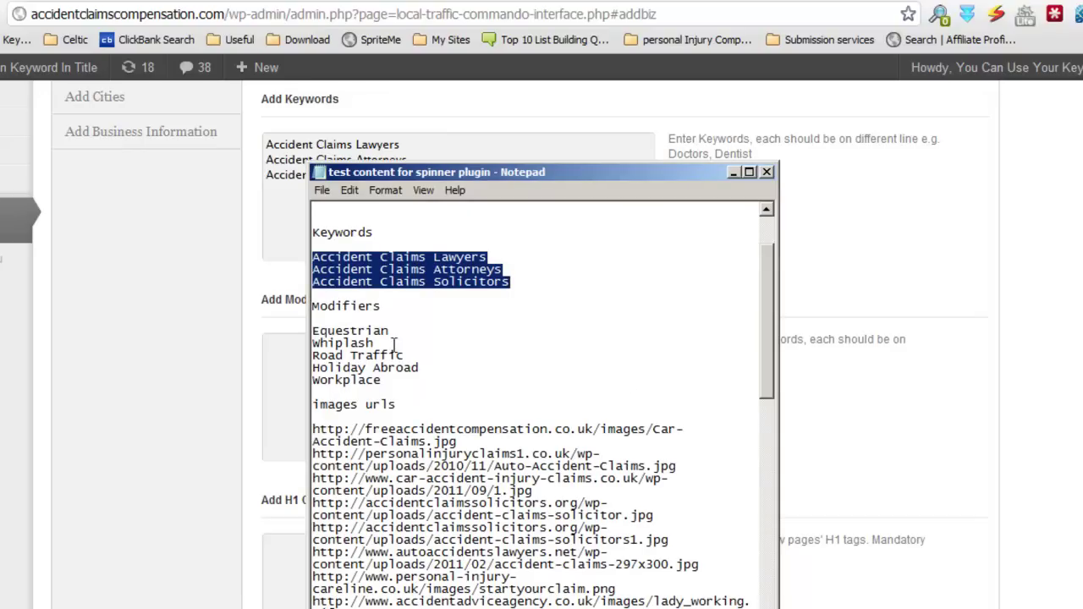
drag(312, 331, 395, 379)
right_click(381, 353)
click(412, 410)
click(279, 340)
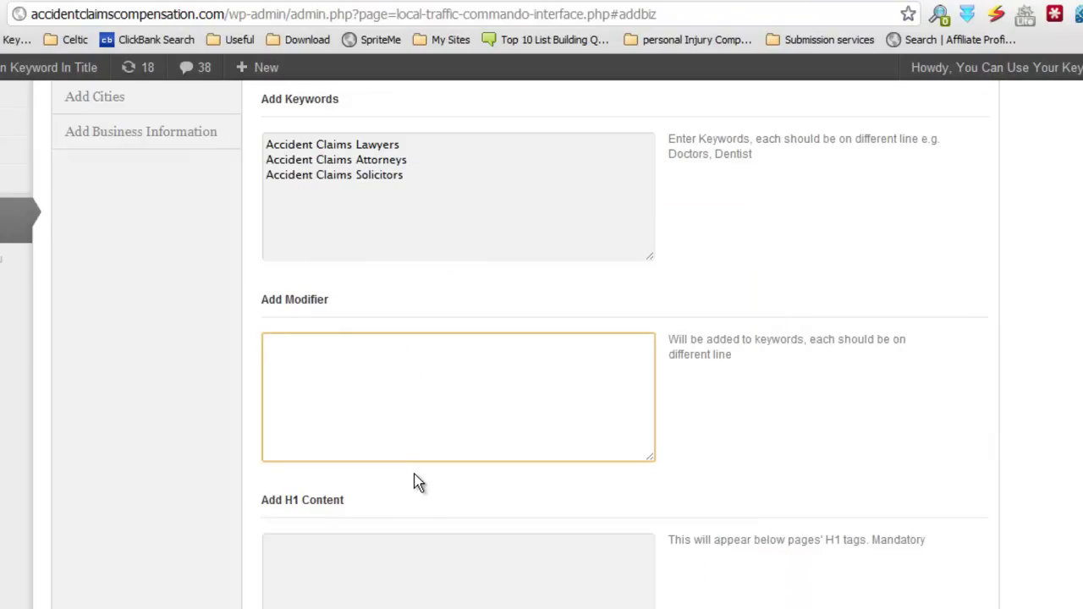
key(ctrl+v)
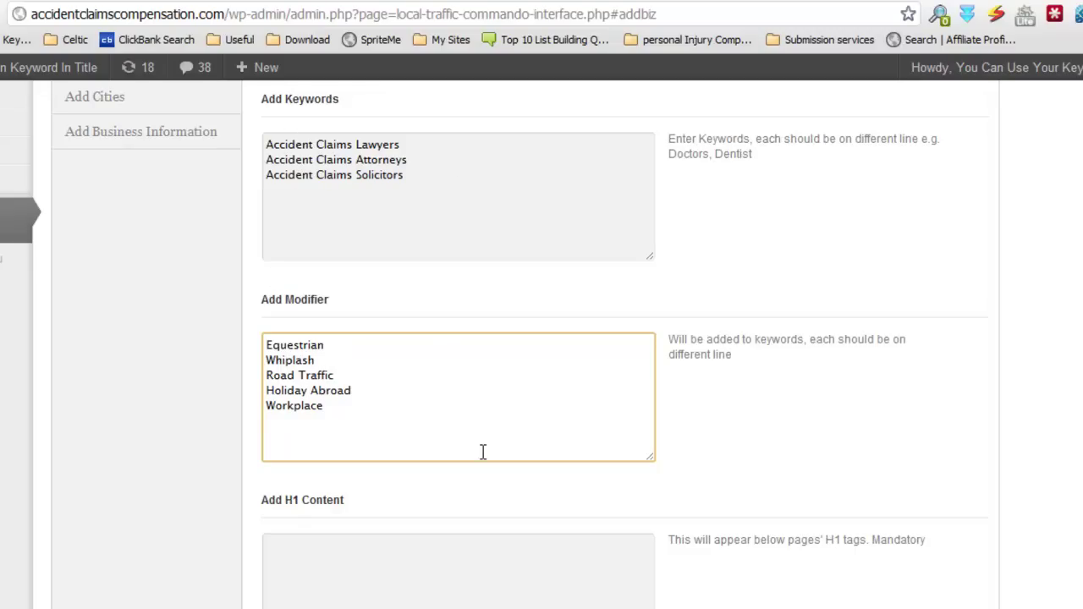
scroll(483, 452, down, 2)
scroll(474, 431, down, 1)
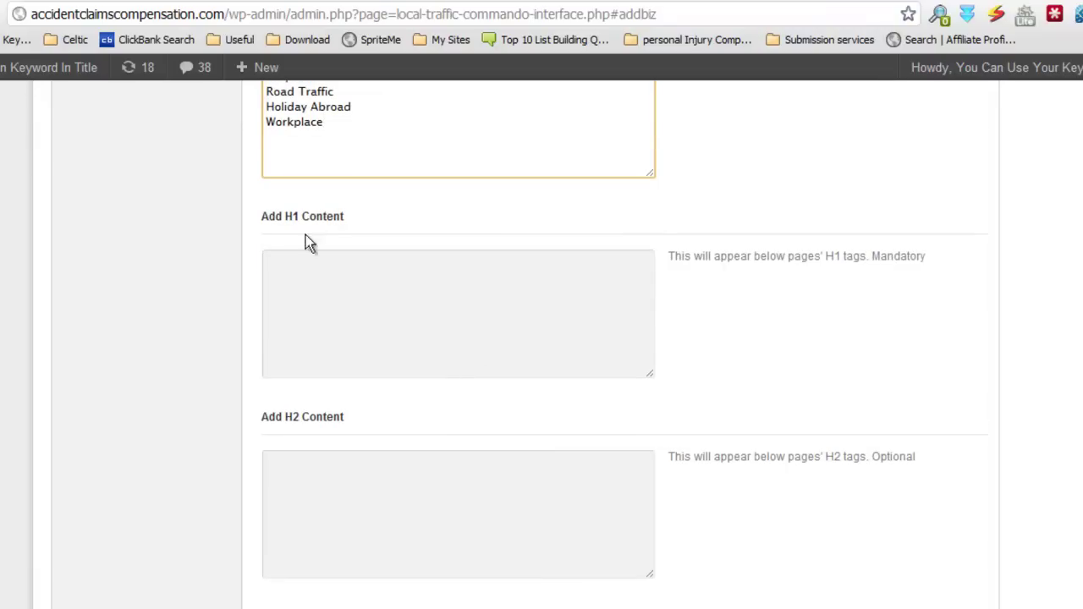
scroll(406, 600, down, 1)
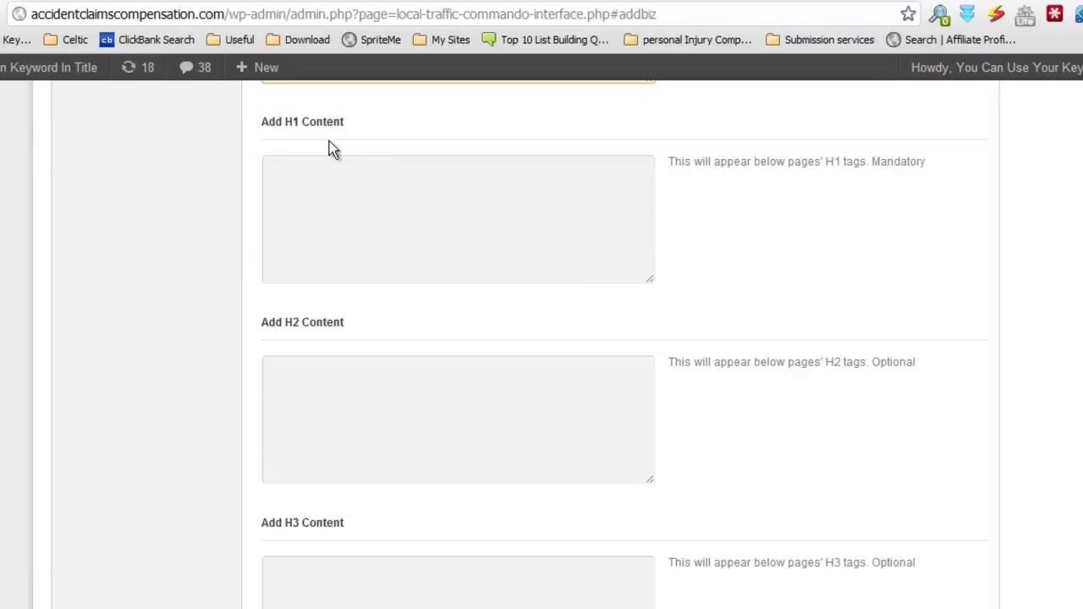
click(331, 169)
click(367, 121)
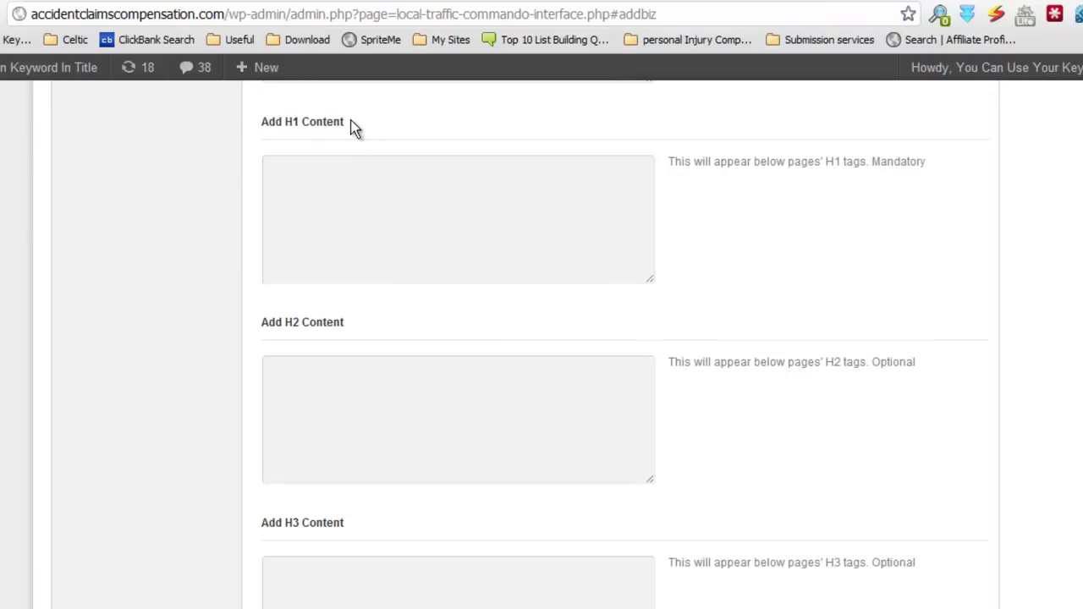
drag(353, 125, 236, 115)
click(386, 123)
scroll(536, 482, up, 5)
scroll(815, 479, down, 4)
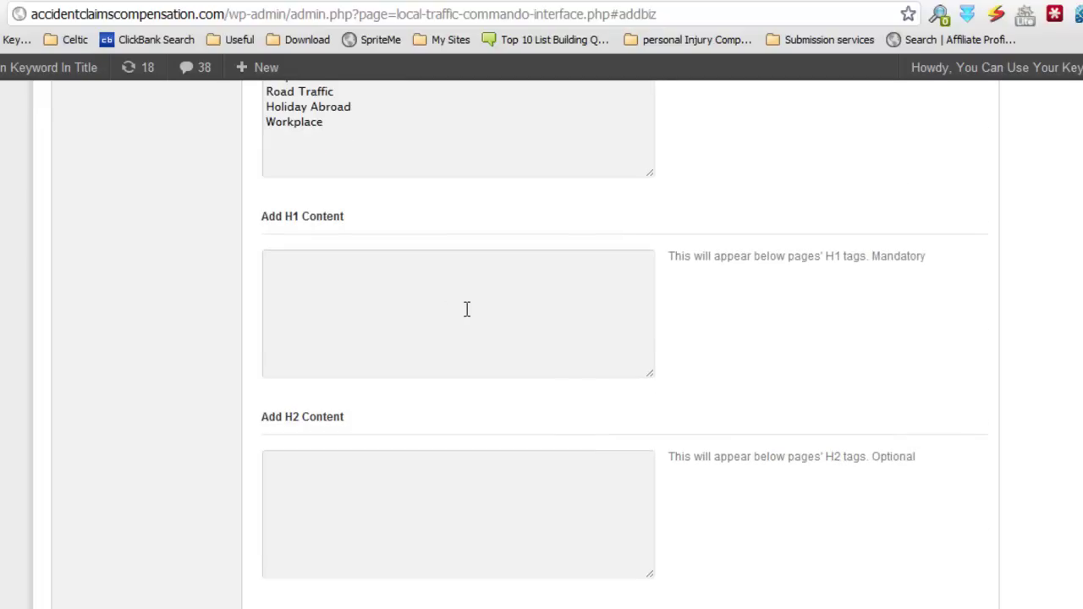
click(435, 296)
scroll(435, 297, up, 4)
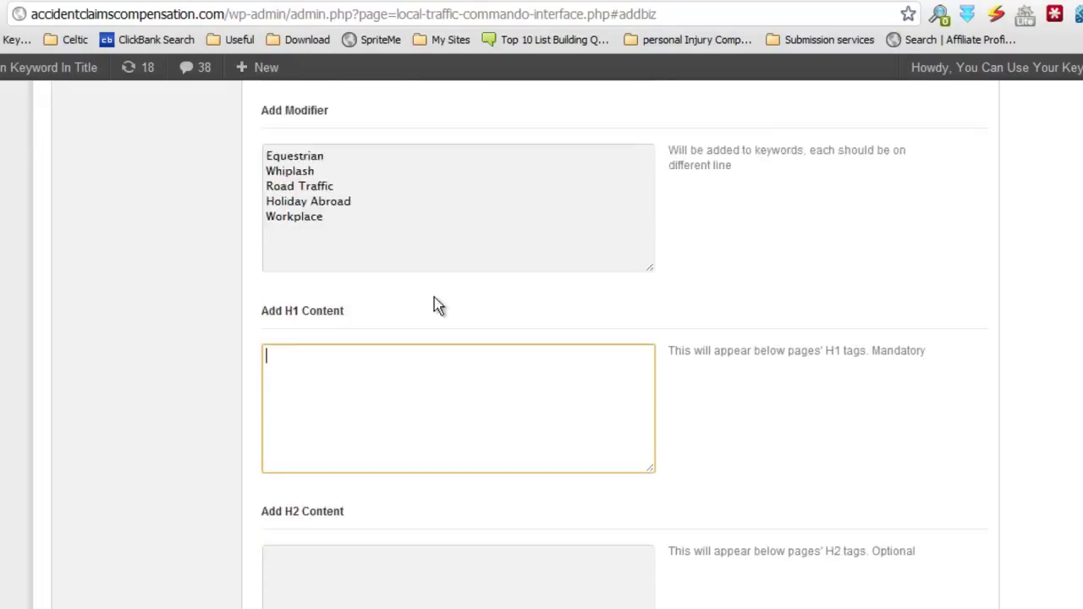
scroll(749, 454, down, 1)
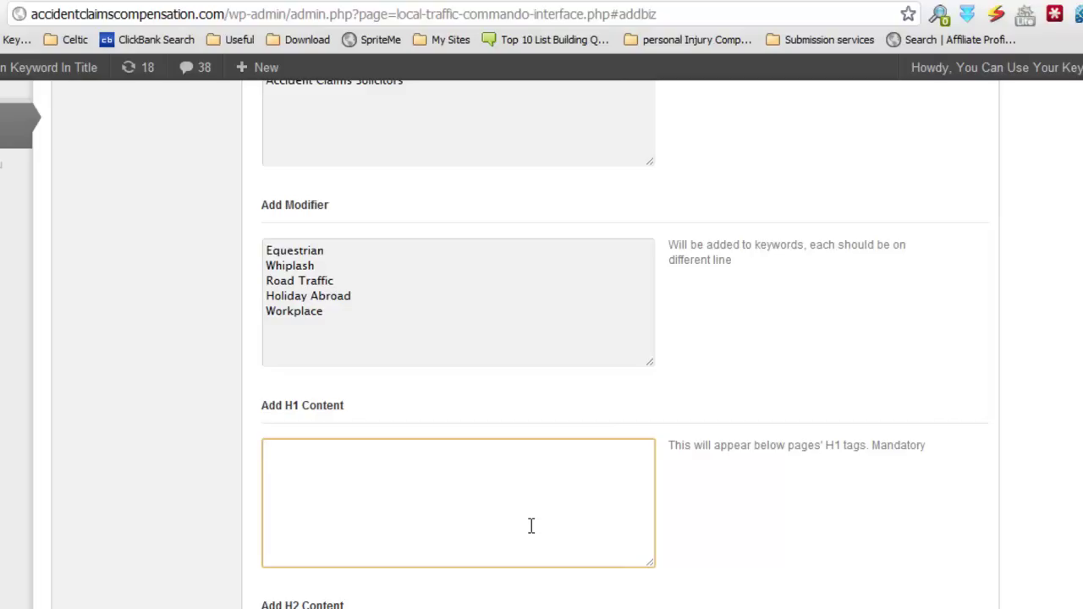
scroll(534, 531, down, 1)
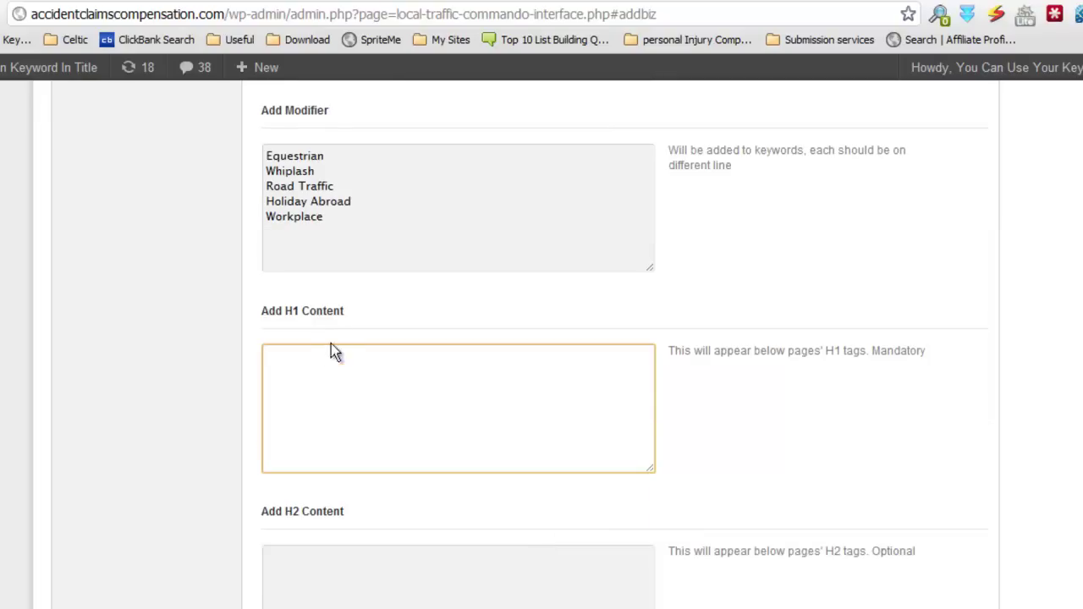
scroll(372, 546, down, 2)
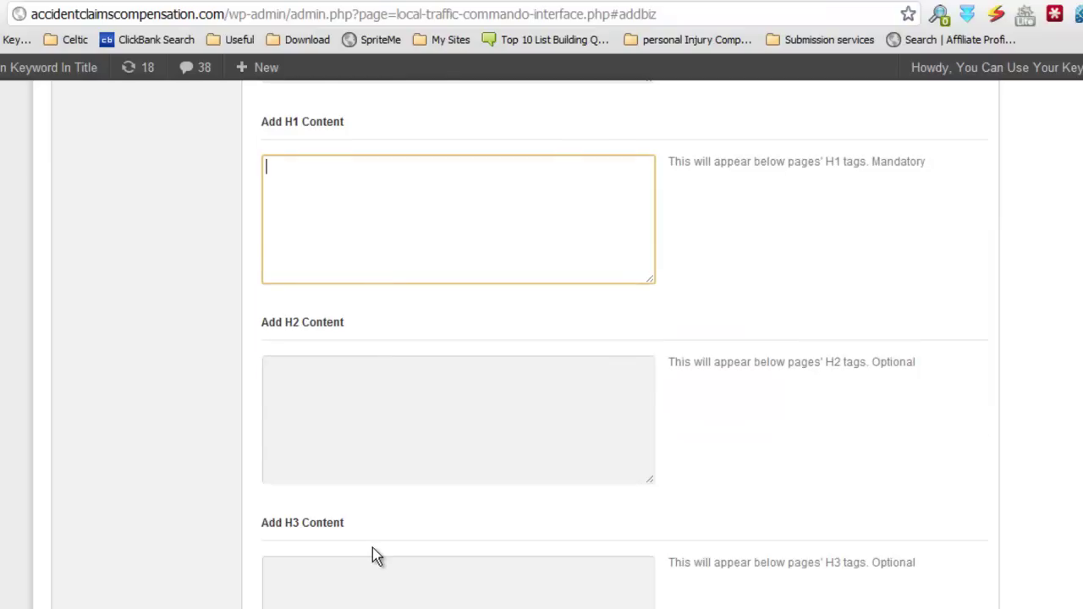
scroll(372, 547, up, 1)
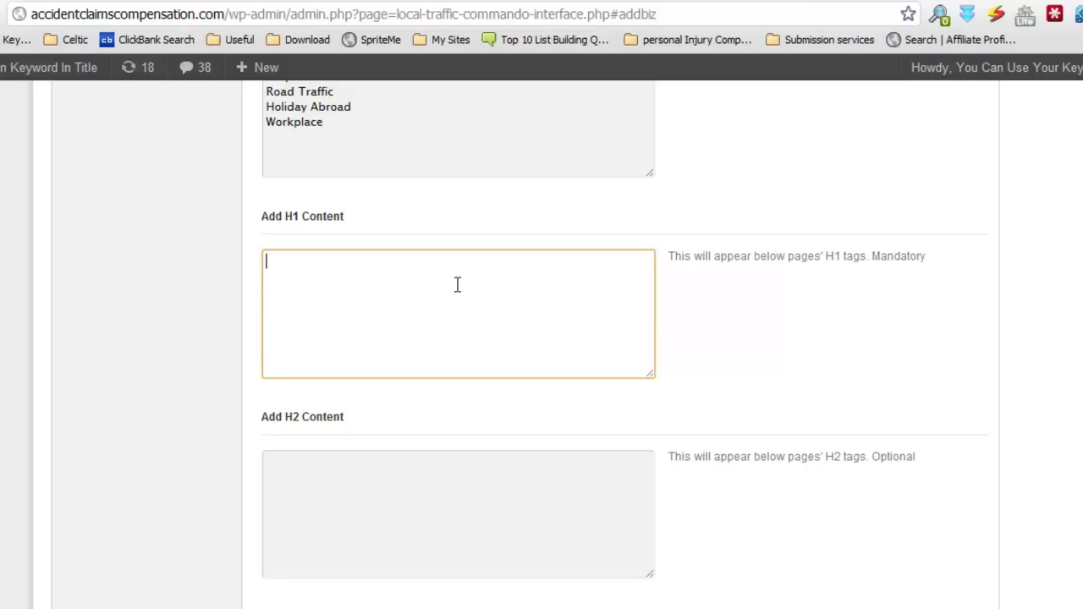
scroll(470, 291, down, 1)
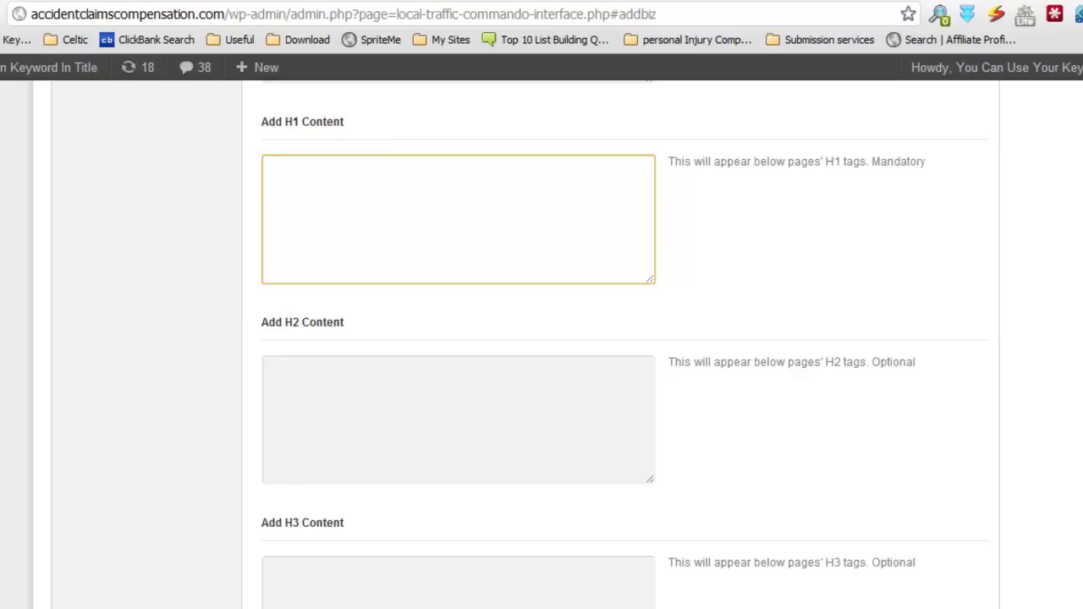
Step: Copy the Spin section H1 spintax paragraph about attorneys' experience from the notes into H1 Content
click(326, 608)
click(338, 608)
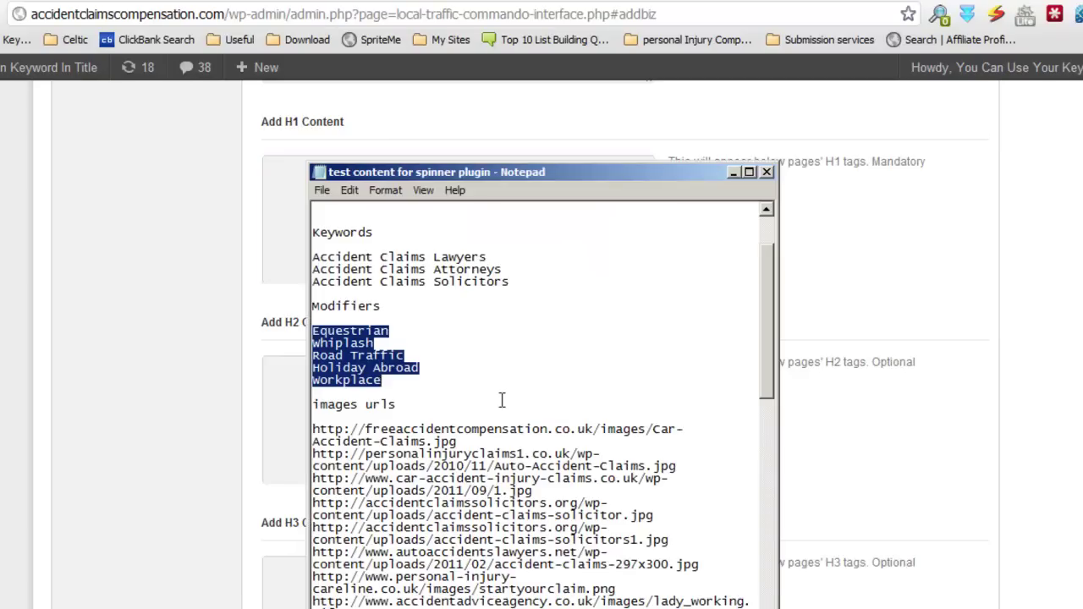
scroll(503, 399, down, 5)
scroll(503, 400, down, 13)
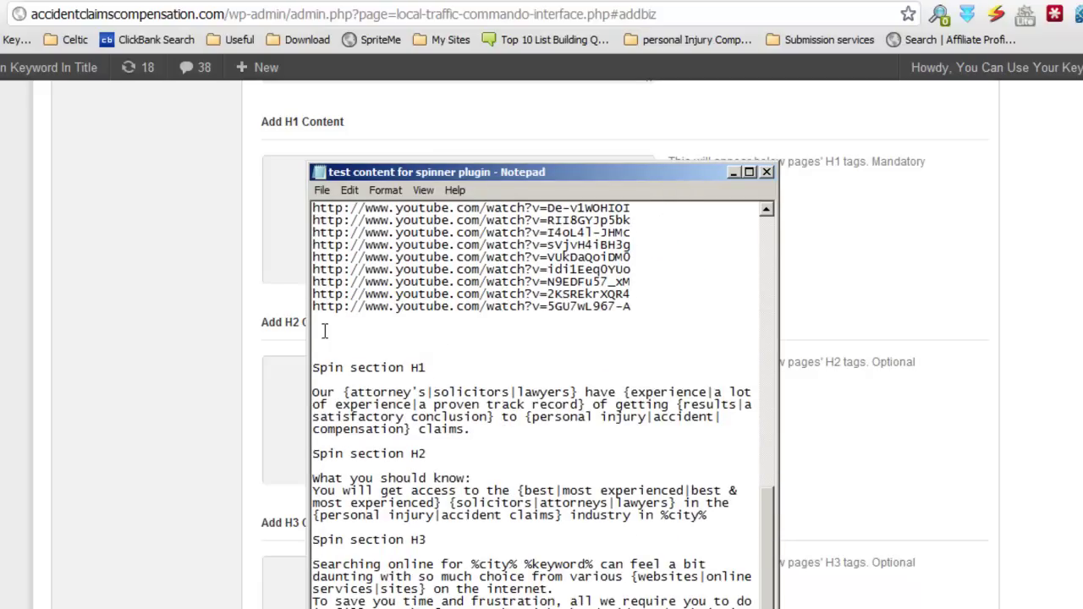
drag(472, 429, 292, 397)
right_click(416, 404)
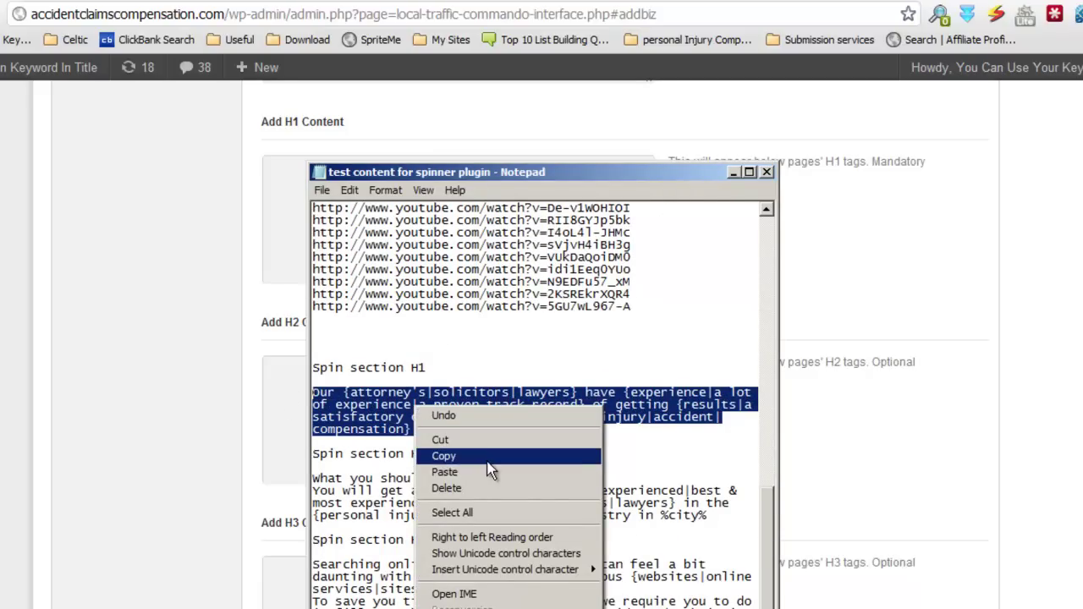
click(440, 456)
click(280, 193)
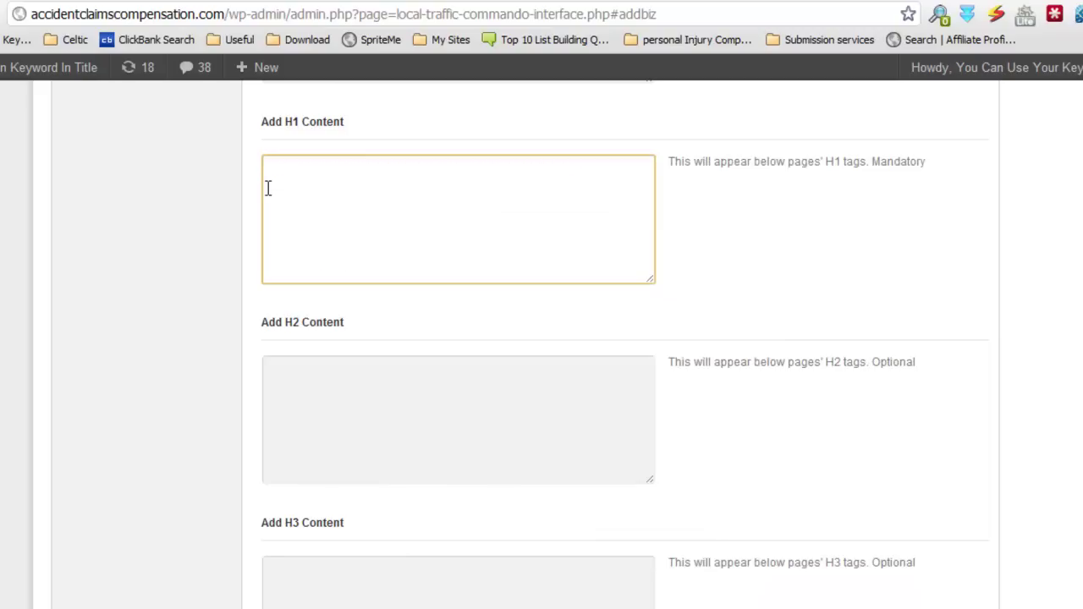
key(ctrl+v)
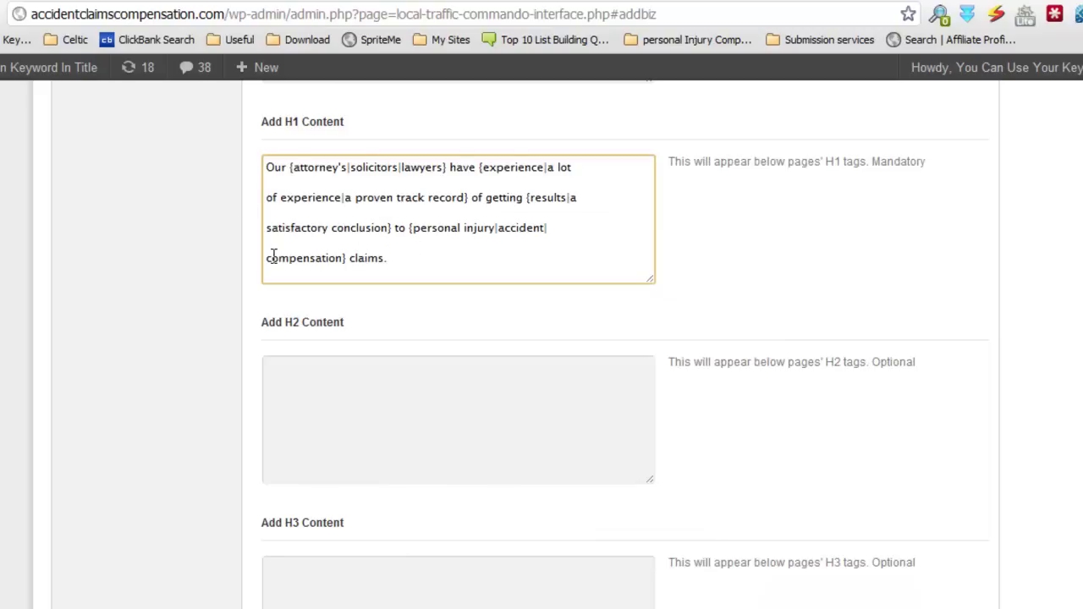
Step: Paste the Spin section H2 'What you should know' spintax from the notes into H2 Content
click(432, 370)
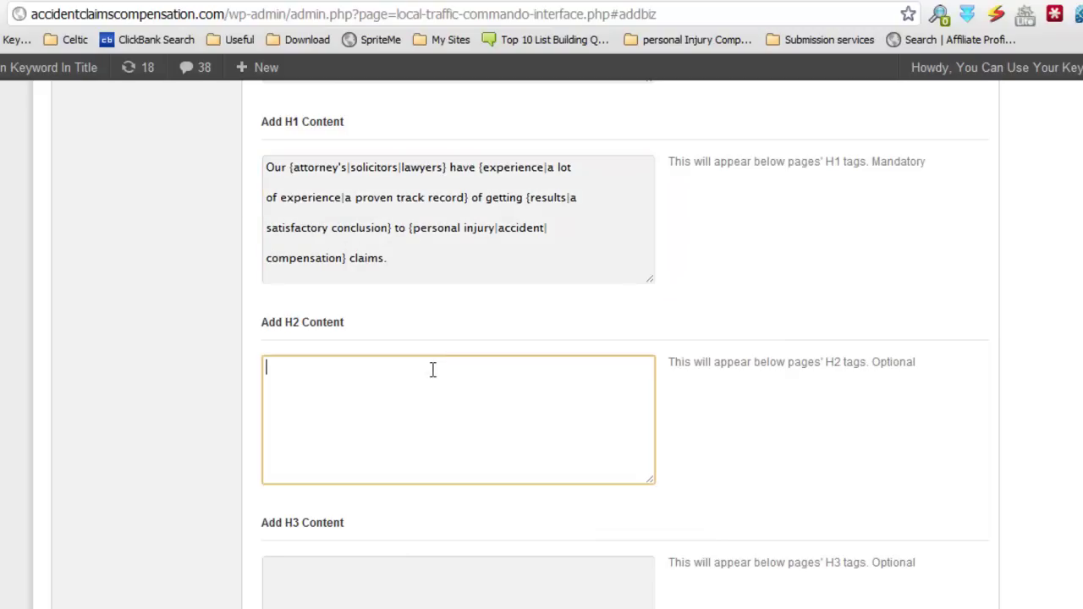
click(326, 608)
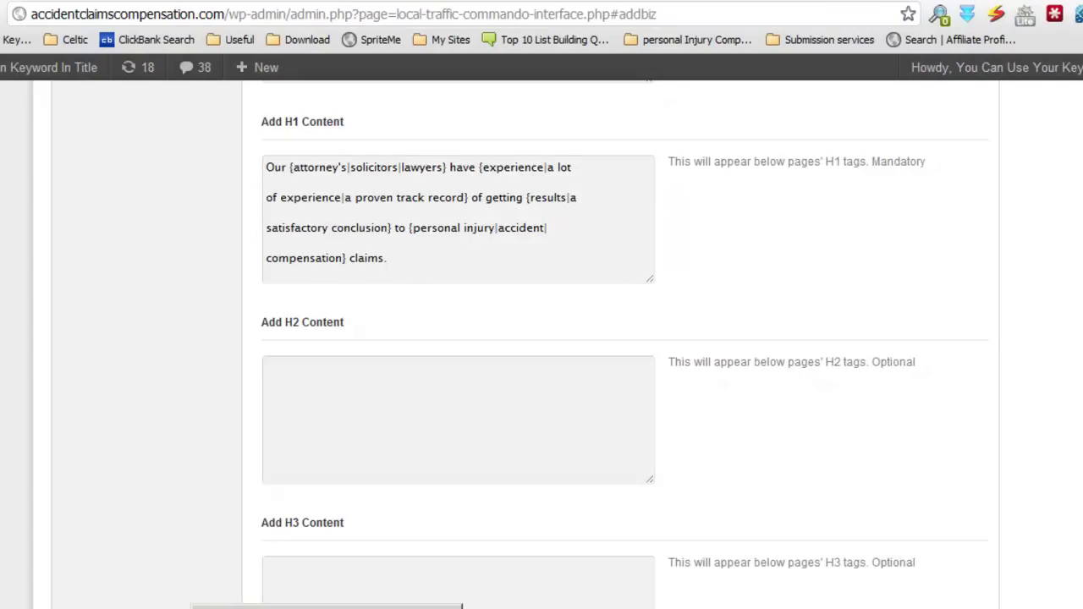
click(364, 607)
drag(719, 516, 303, 478)
right_click(350, 479)
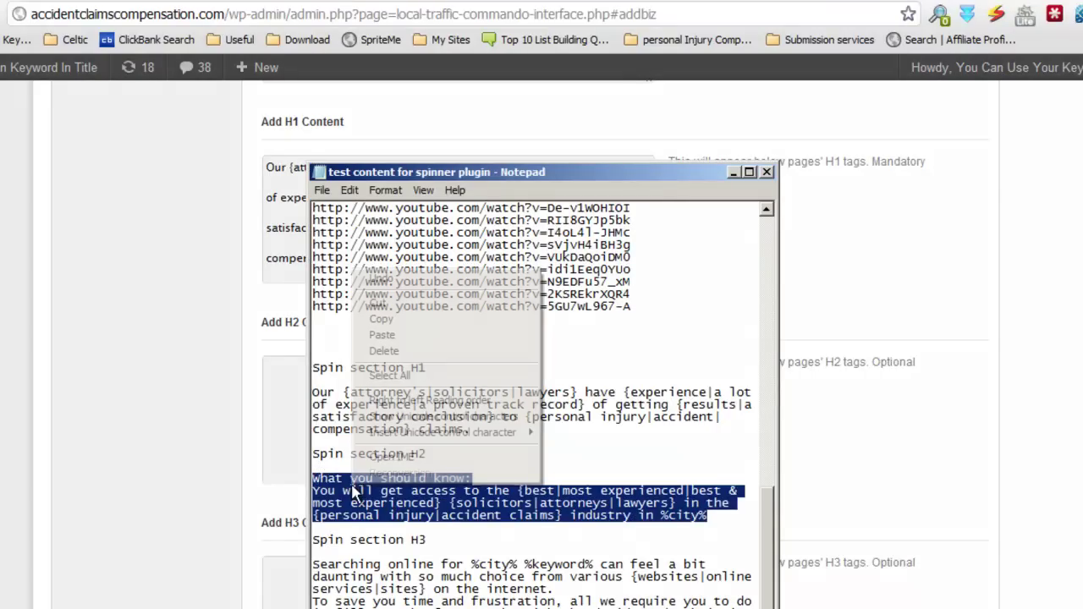
click(394, 319)
click(288, 370)
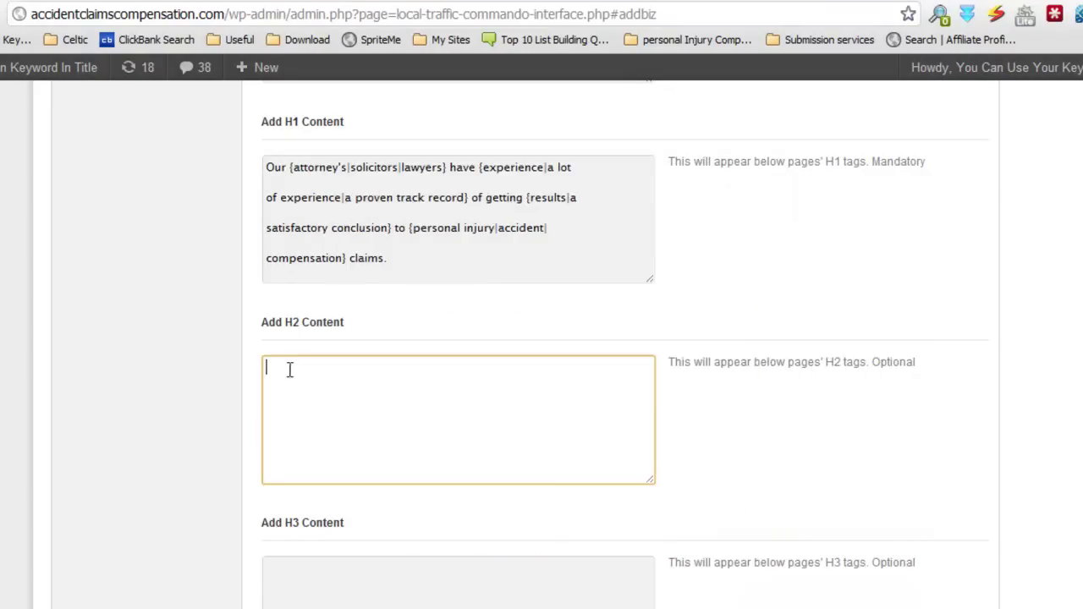
key(ctrl+v)
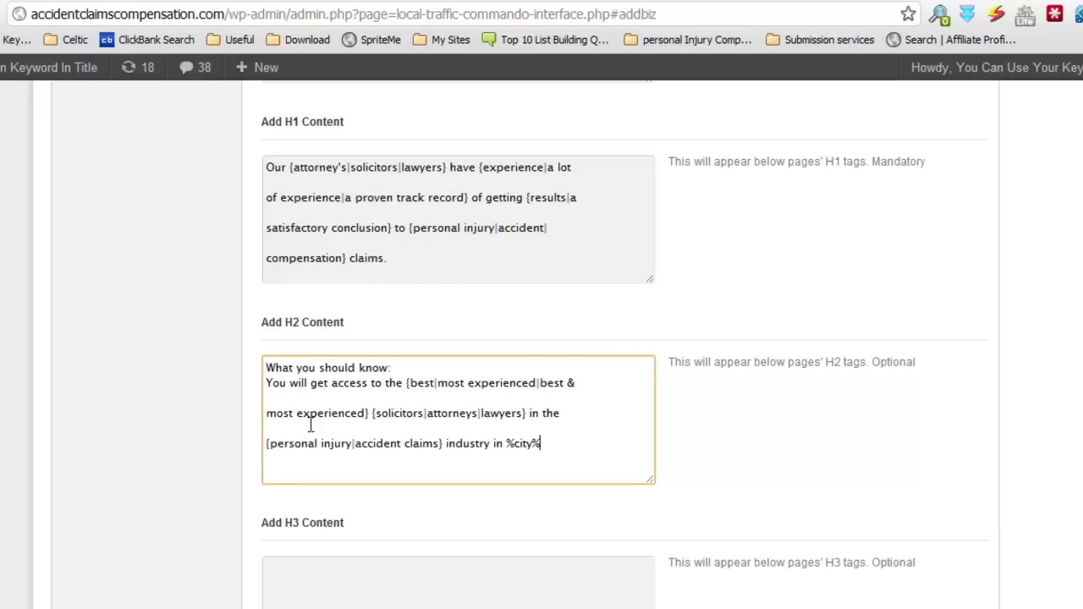
Step: Remove the blank line and join the split lines in the H2 text
key(BackSpace)
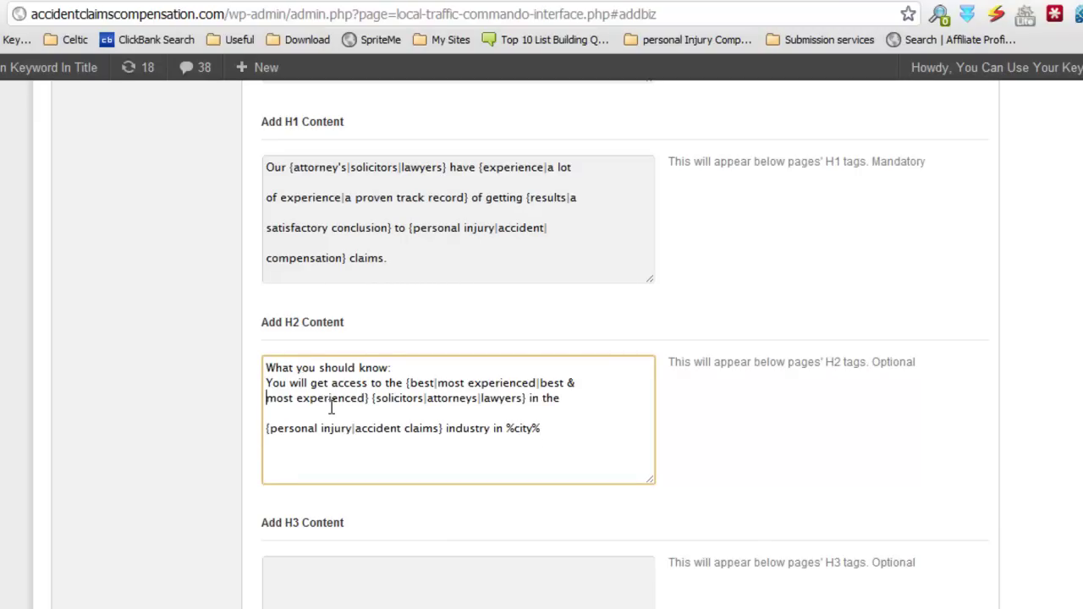
key(BackSpace)
click(267, 428)
key(BackSpace)
key(BackSpace)
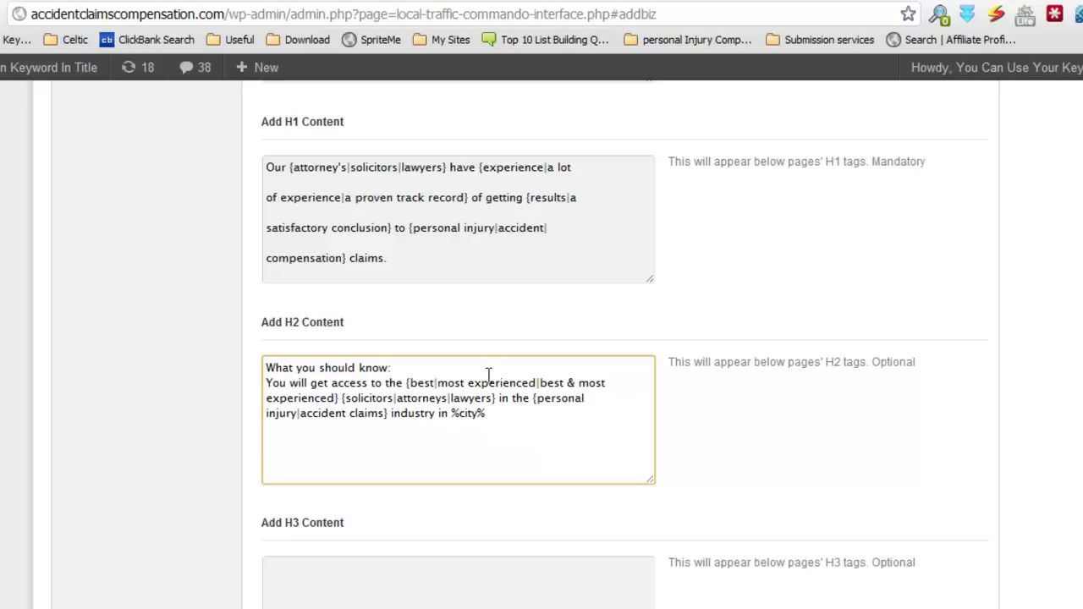
drag(486, 413, 451, 413)
click(497, 413)
Step: Rejoin the broken H1 lines starting with 'of', 'satisfactory conclusion' and 'compensation'
click(268, 197)
key(BackSpace)
key(BackSpace)
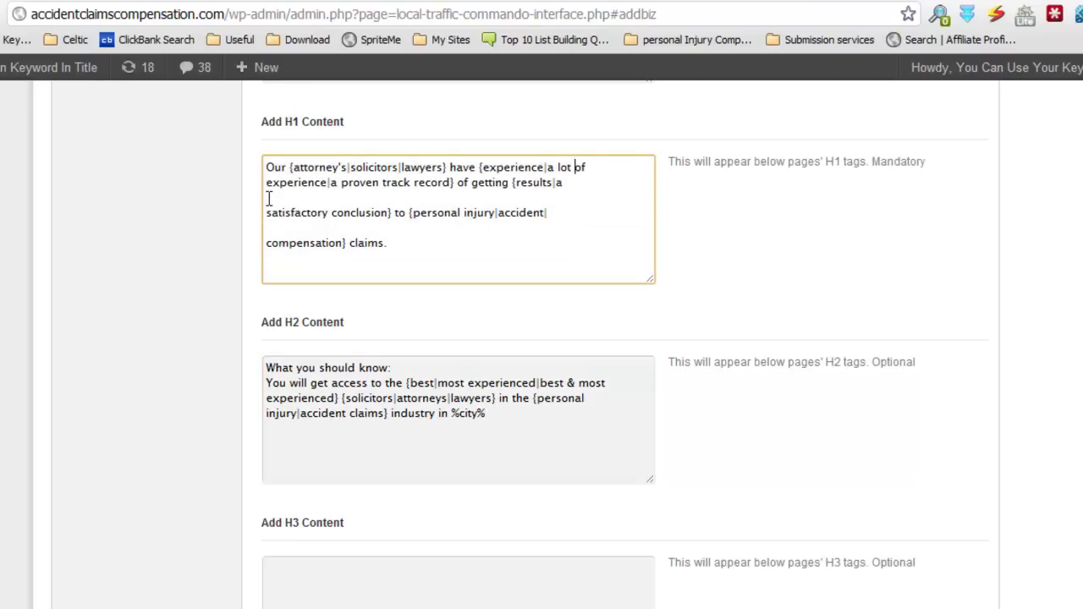
click(267, 213)
key(BackSpace)
key(BackSpace)
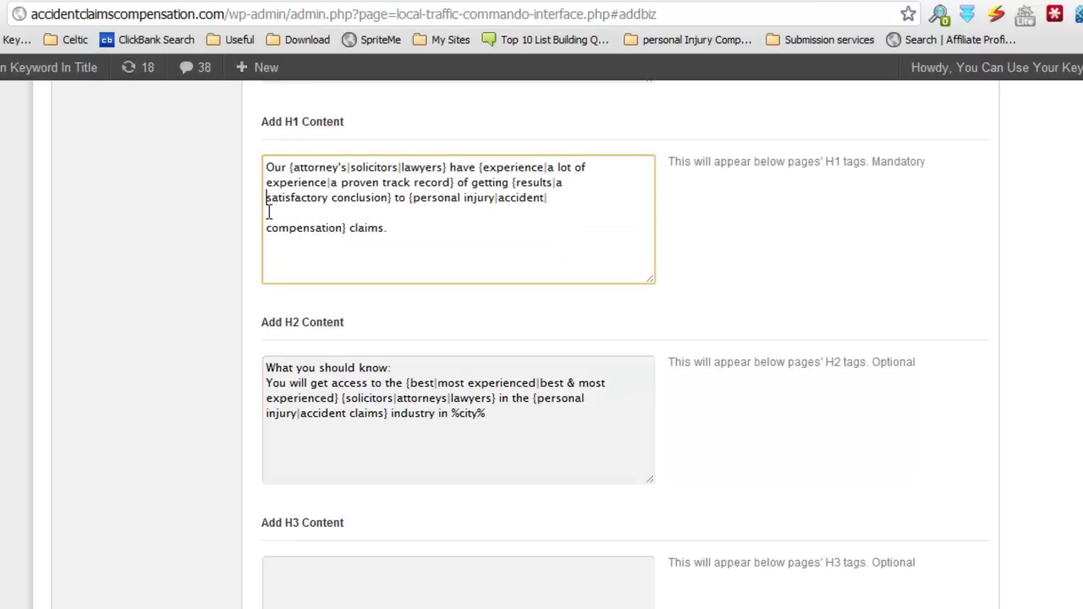
click(266, 229)
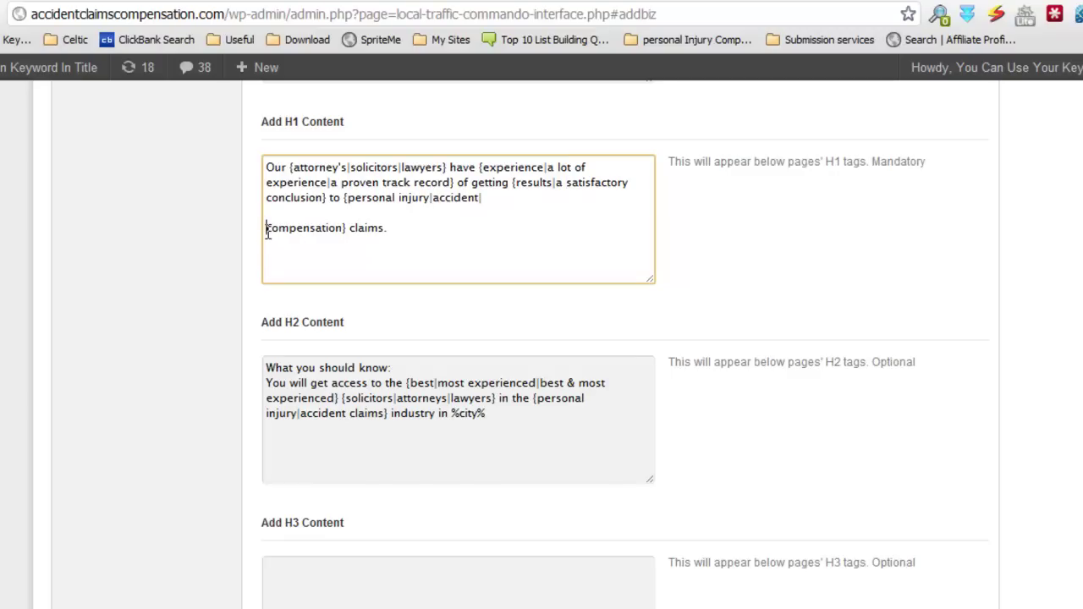
key(BackSpace)
key(BackSpace)
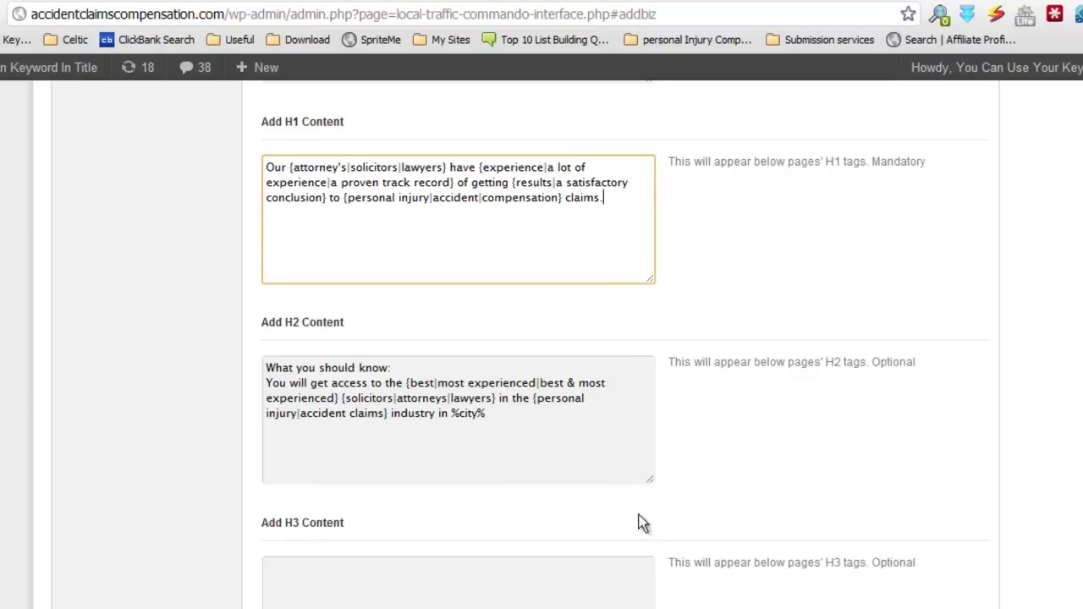
Step: Paste the 'Searching online for %city% %keyword%' spin paragraph from the notes into H3 Content
scroll(641, 519, down, 2)
click(522, 459)
key(alt+Tab)
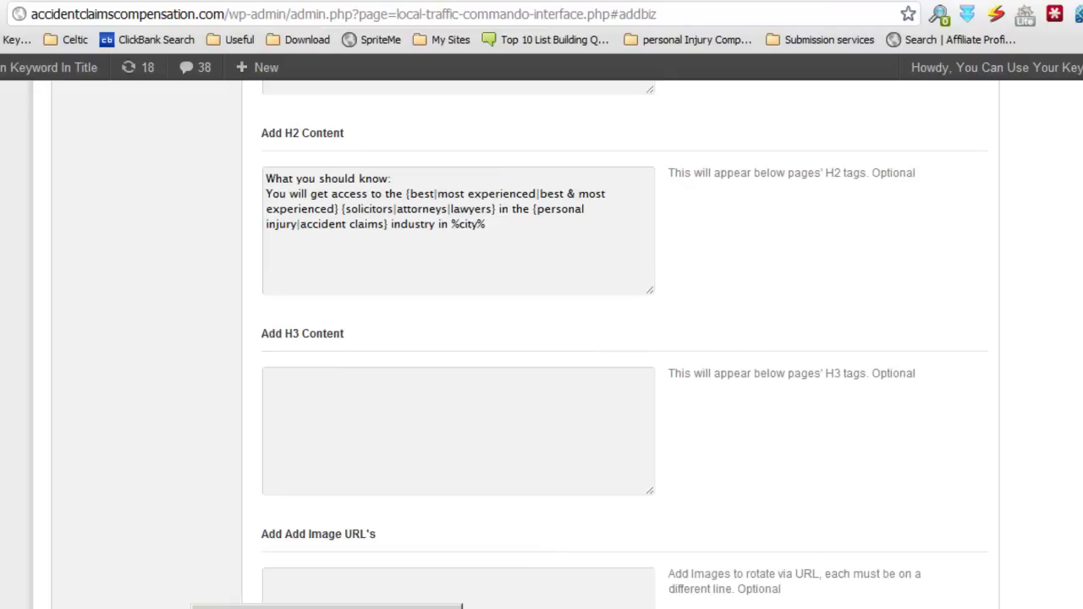
drag(541, 606, 312, 564)
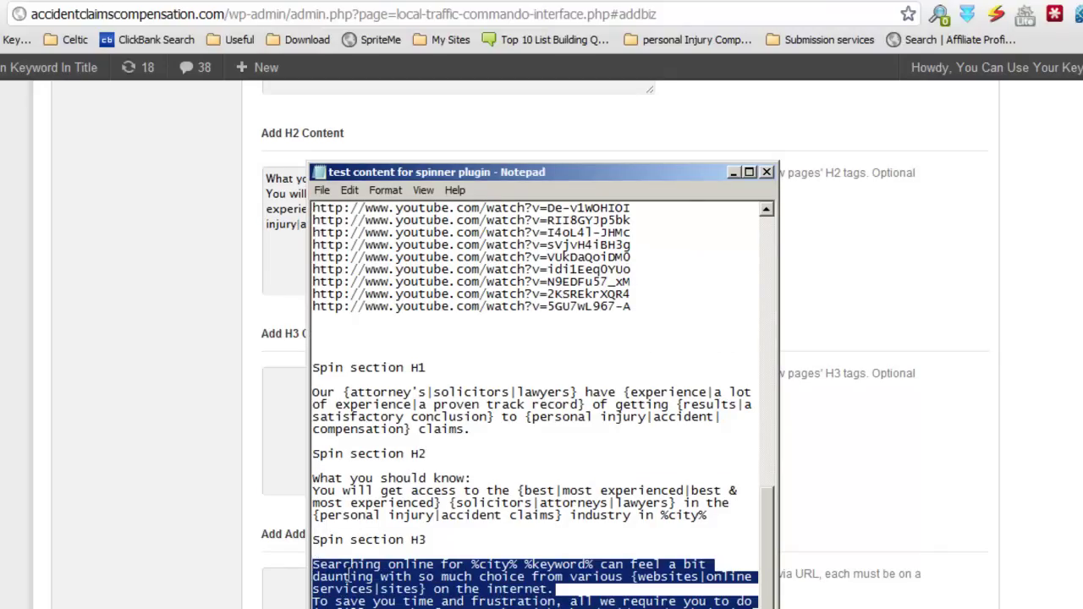
right_click(348, 574)
click(397, 407)
click(294, 400)
key(ctrl+v)
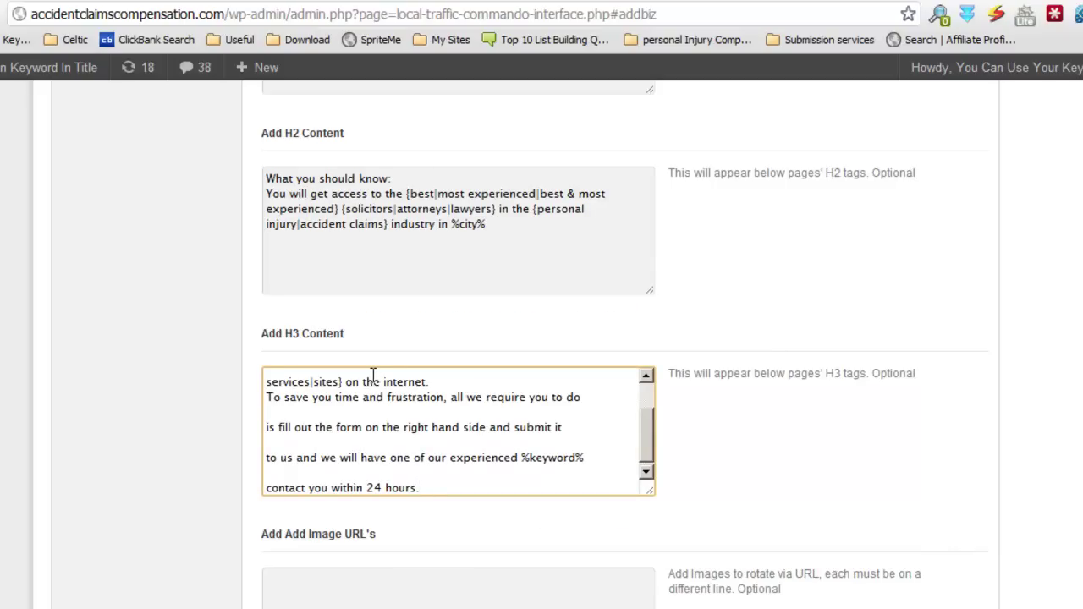
Step: Join the H3 lines starting with 'daunting', 'services' and 'fill out the form' onto the previous lines
drag(640, 428, 635, 401)
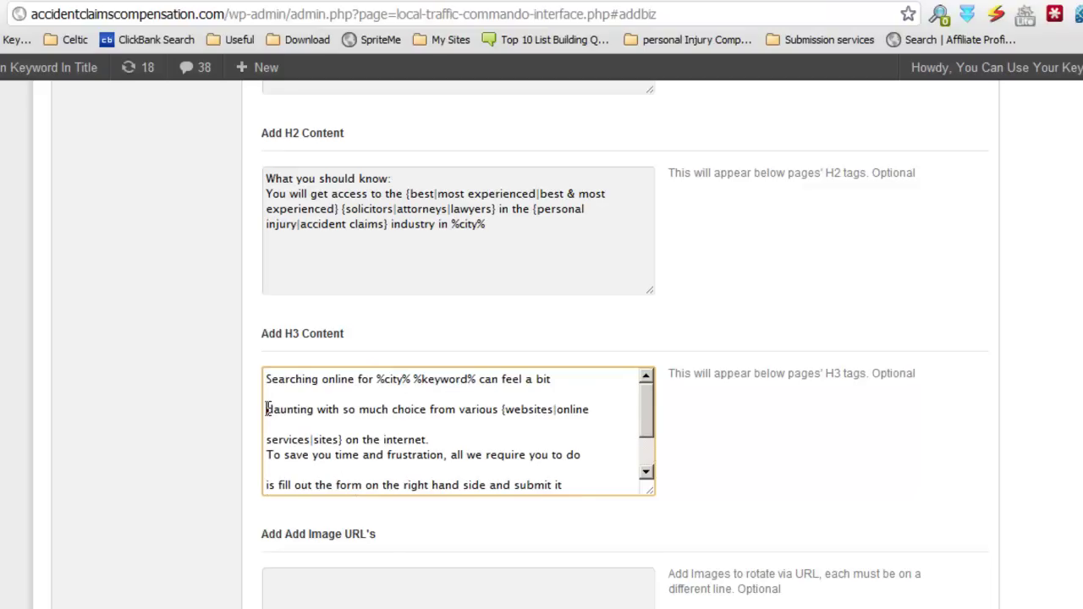
click(267, 409)
key(BackSpace)
key(BackSpace)
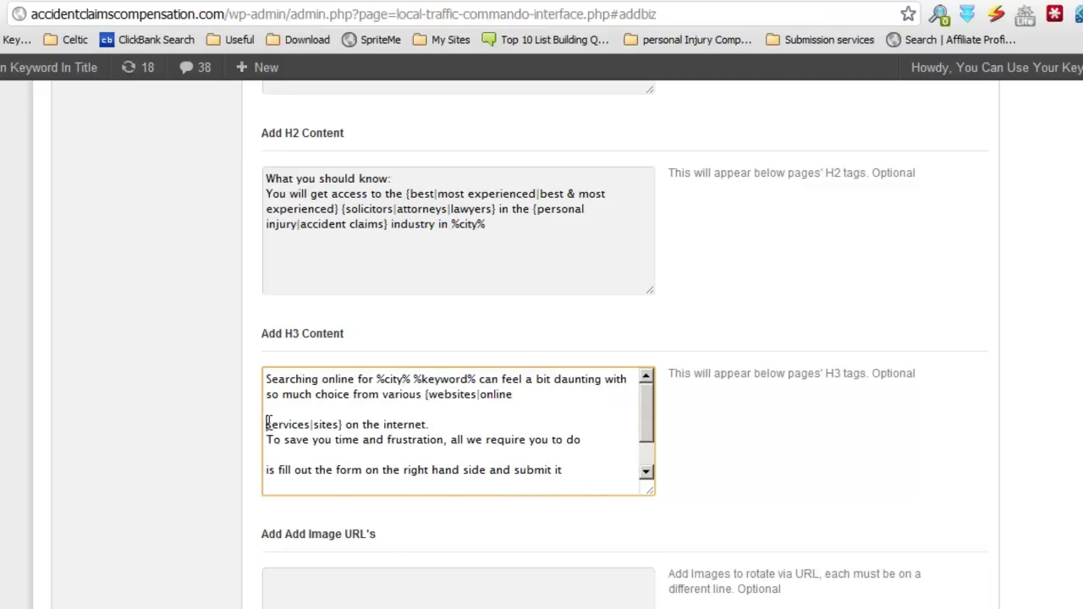
click(267, 423)
key(BackSpace)
key(BackSpace)
click(268, 454)
key(BackSpace)
key(BackSpace)
Step: Remove the blank line above 'to us' and join the final 'contact you within 24 hours' line
click(270, 472)
key(BackSpace)
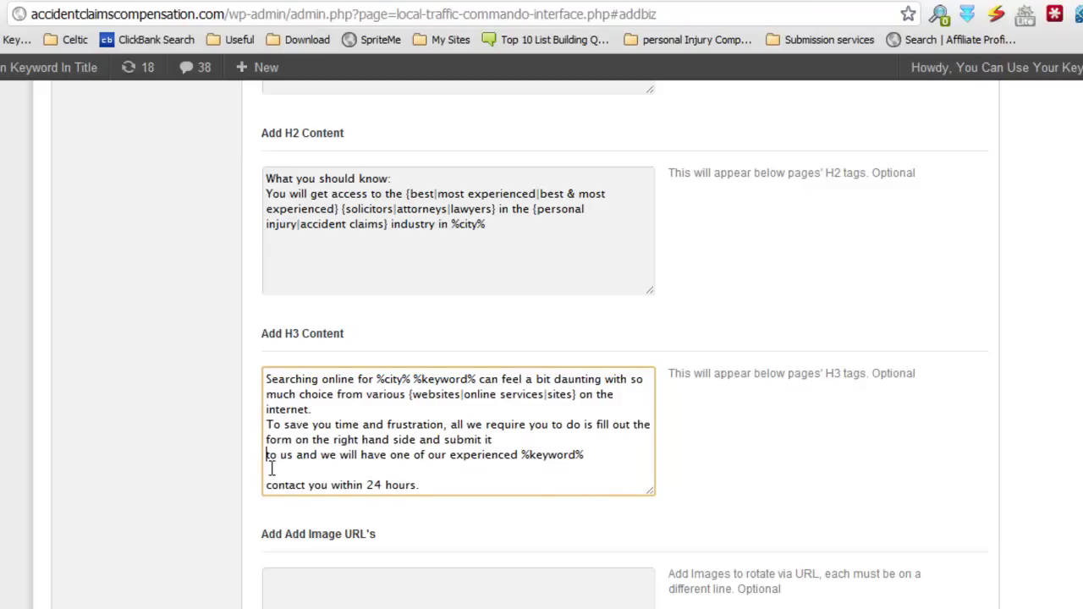
key(BackSpace)
scroll(379, 479, down, 1)
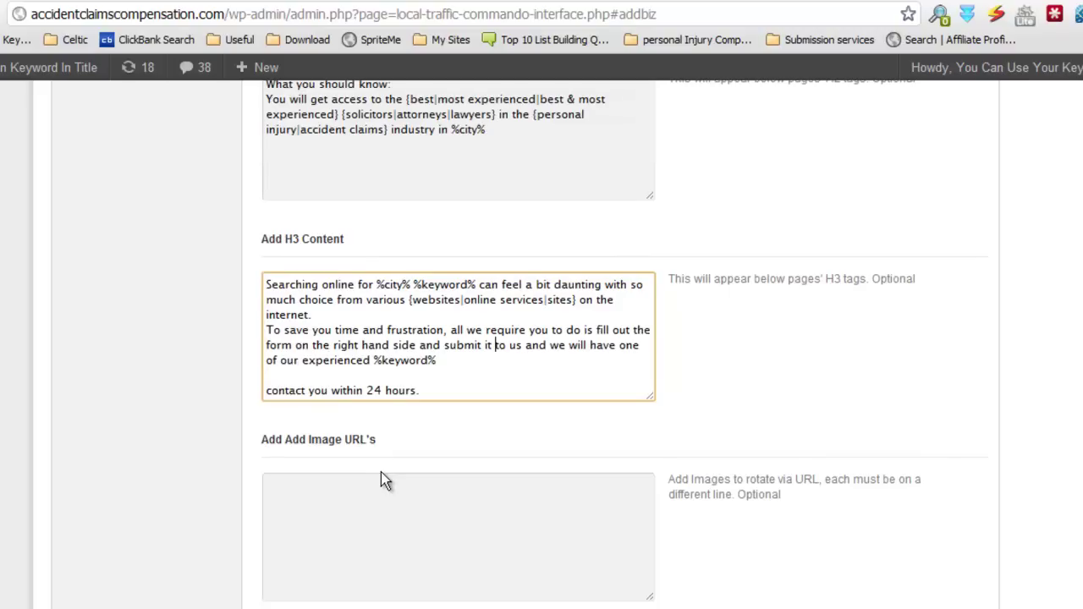
click(267, 390)
key(BackSpace)
key(BackSpace)
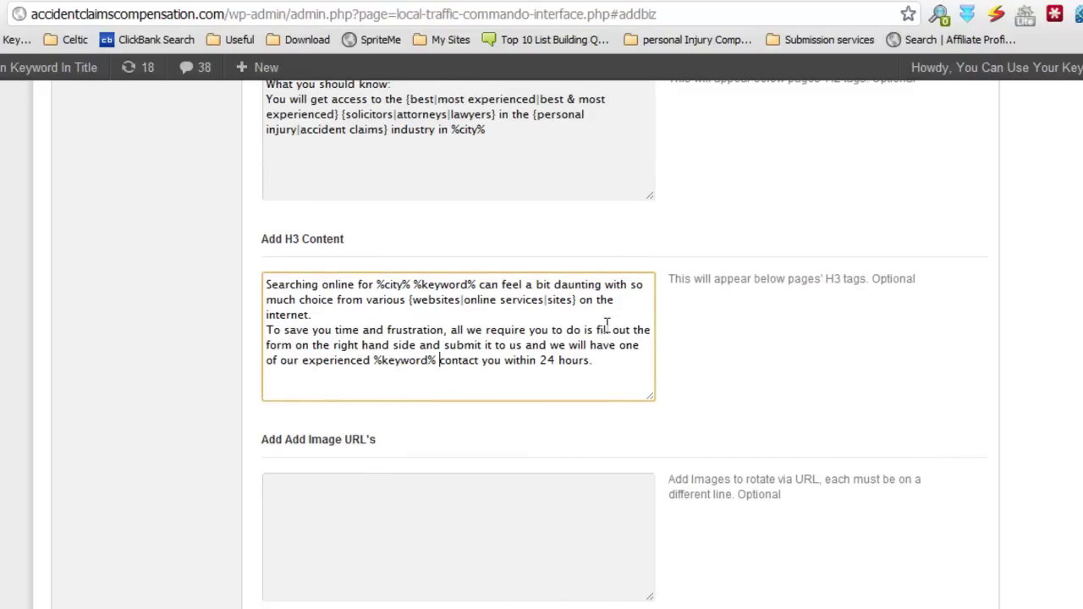
click(646, 362)
Step: Copy the accident-claim image URL list from the notes into the Add Image URL's box
scroll(641, 389, down, 1)
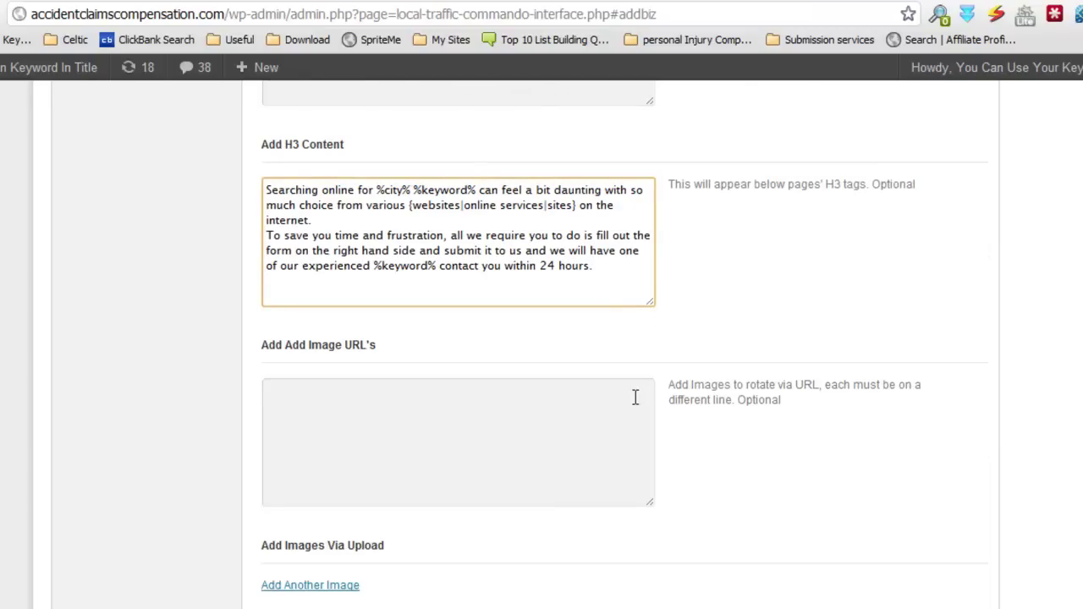
click(631, 397)
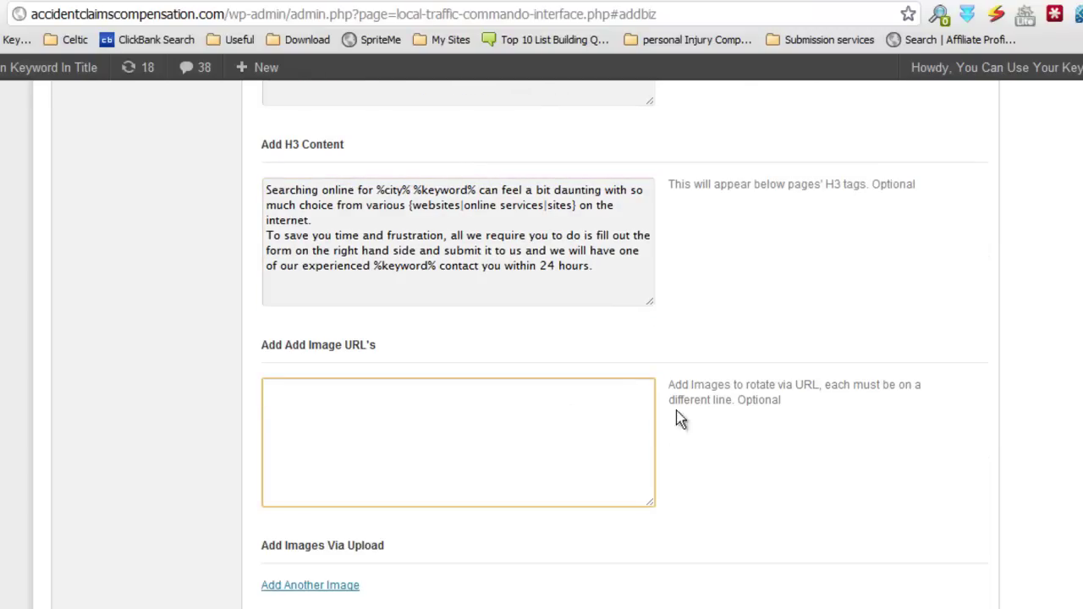
scroll(682, 415, down, 1)
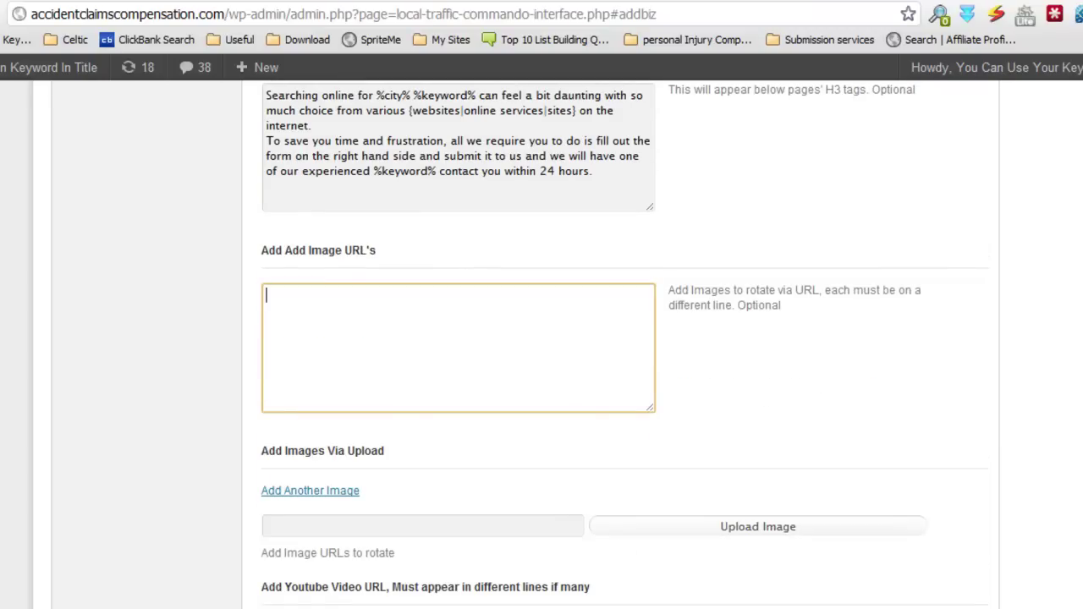
click(327, 607)
click(327, 607)
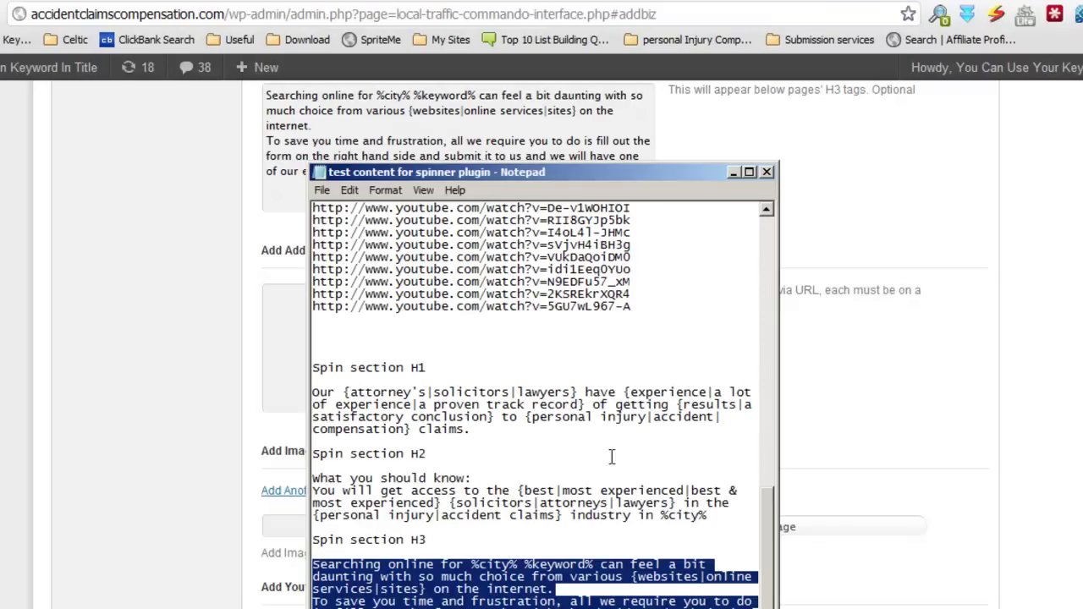
drag(761, 557, 791, 385)
drag(312, 255, 689, 607)
right_click(498, 337)
click(554, 394)
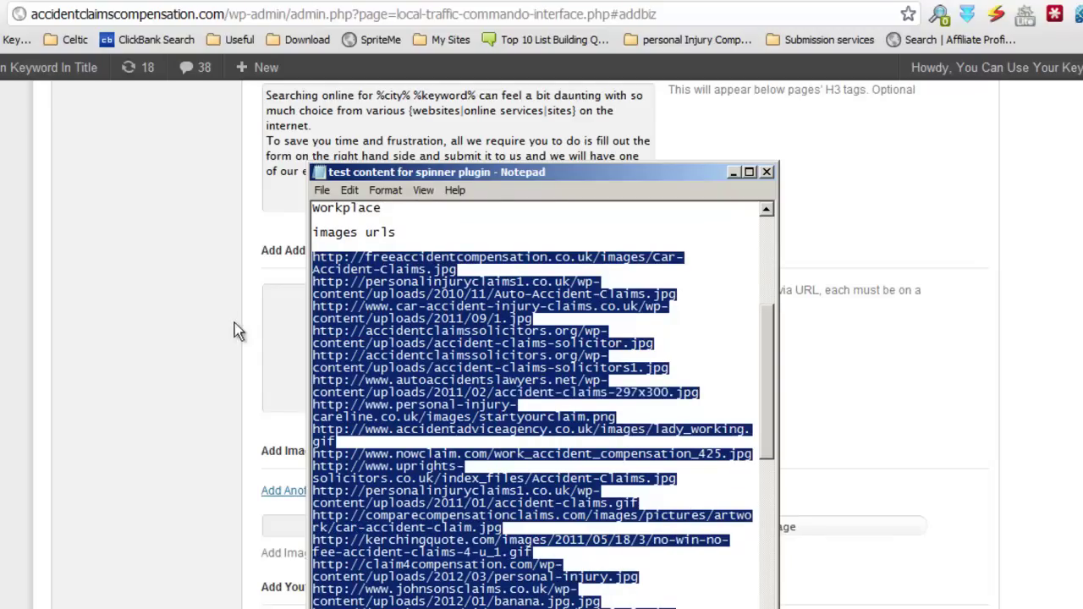
click(285, 310)
key(ctrl+v)
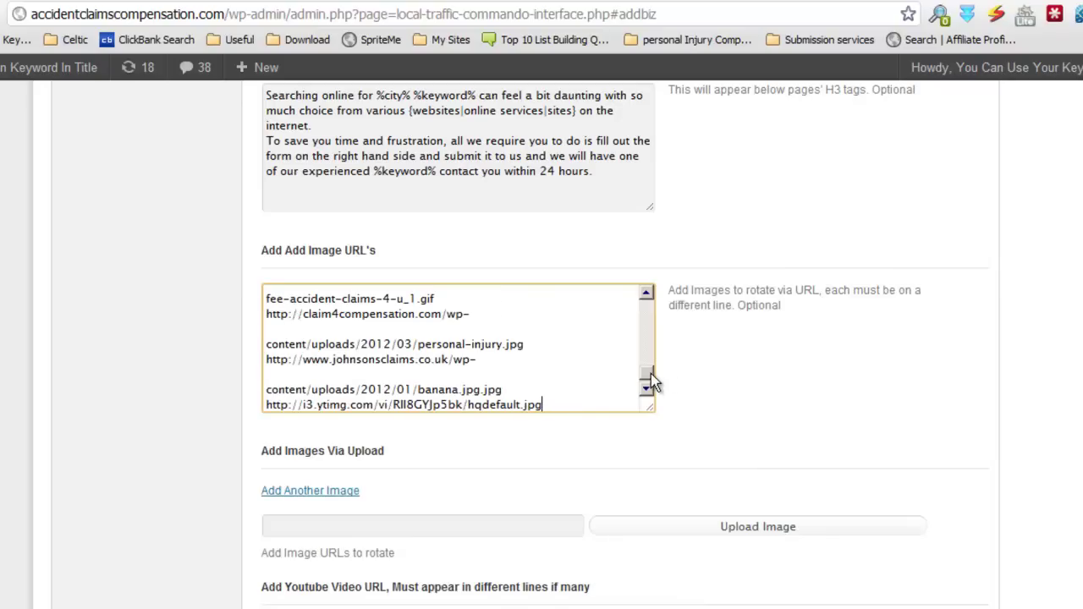
Step: Rejoin the split first image URL into a single line
drag(651, 382, 649, 296)
click(264, 327)
key(BackSpace)
key(BackSpace)
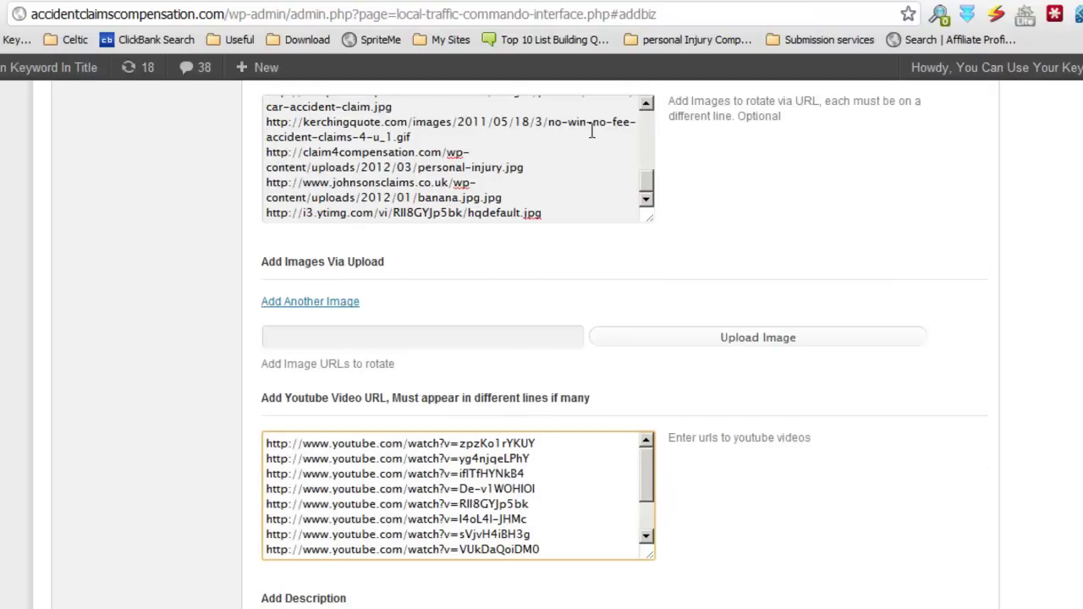
drag(648, 181, 651, 103)
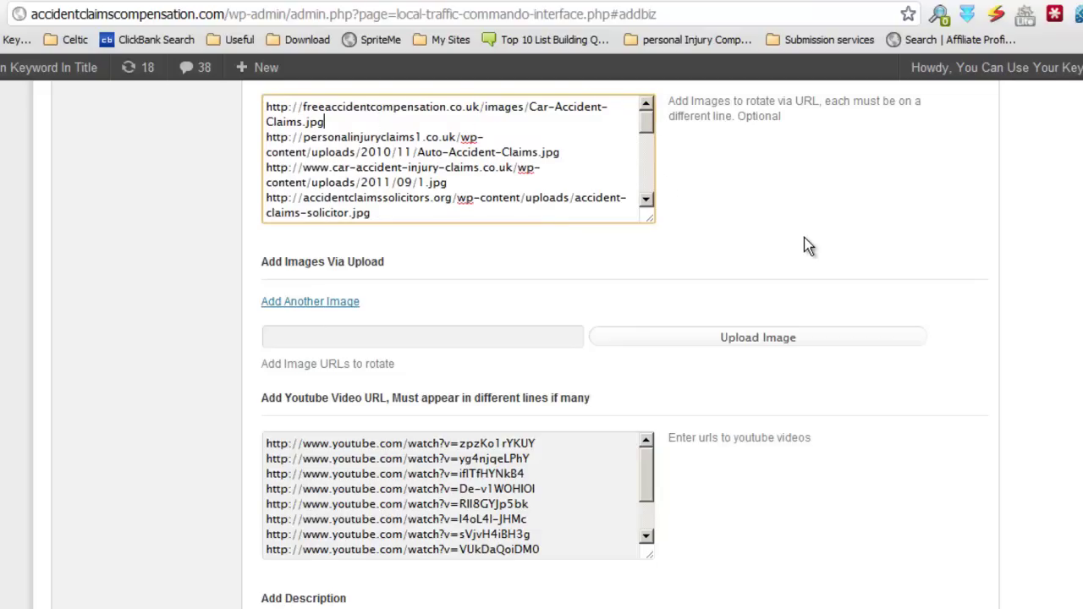
scroll(804, 245, down, 1)
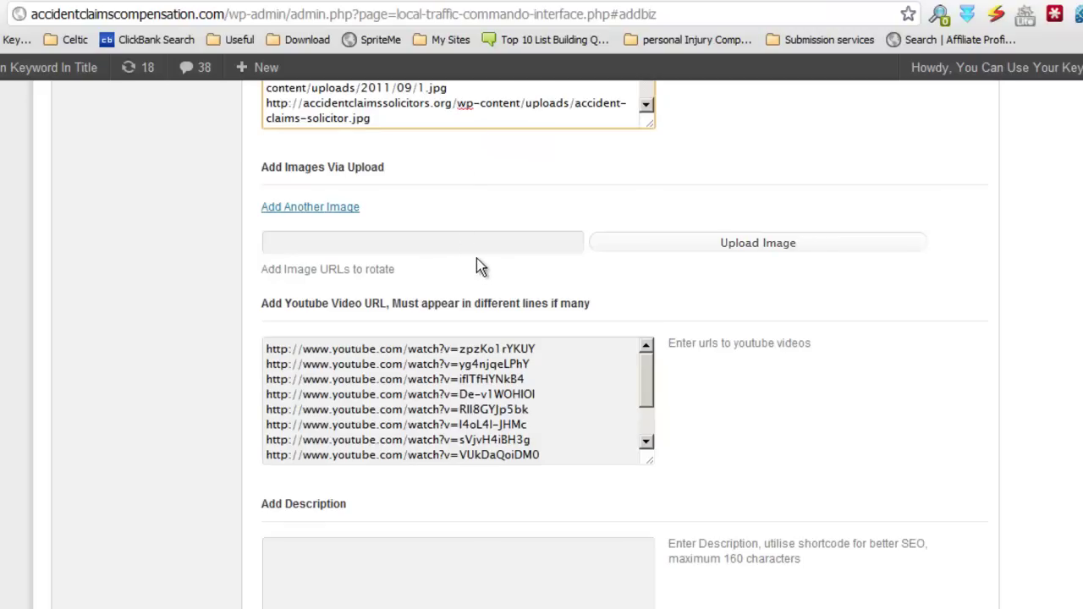
scroll(668, 285, down, 1)
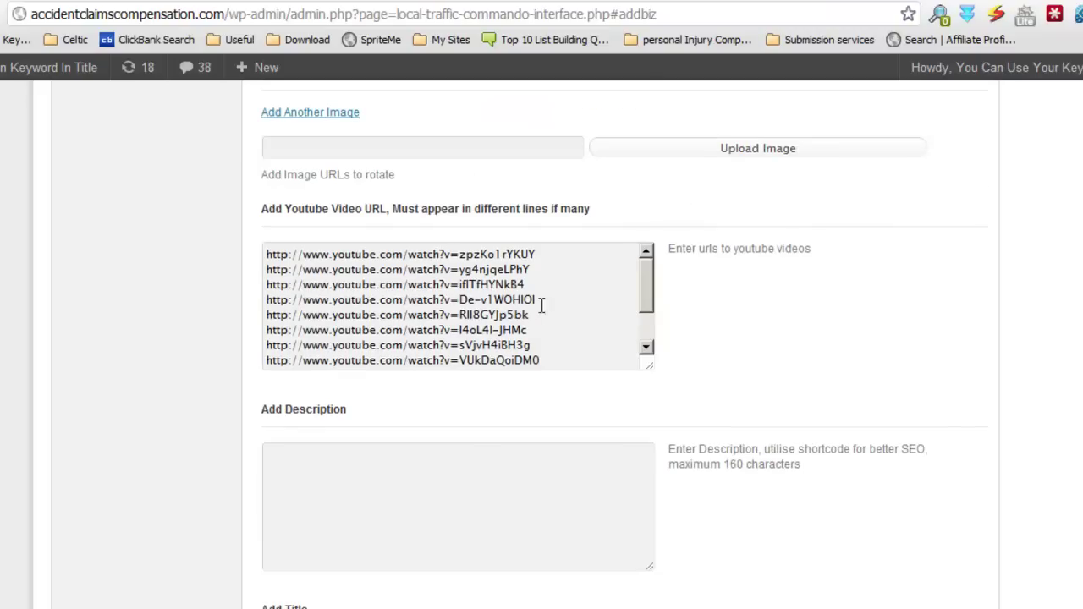
drag(646, 282, 656, 328)
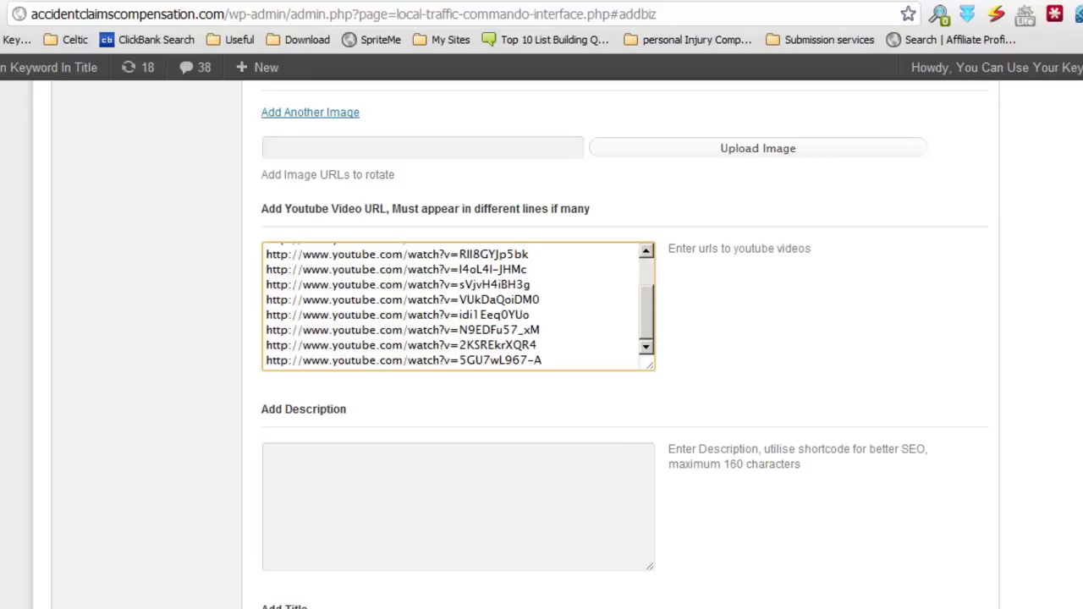
scroll(969, 362, up, 2)
mouse_move(647, 491)
mouse_down()
mouse_move(648, 515)
mouse_move(647, 430)
mouse_move(649, 479)
mouse_up()
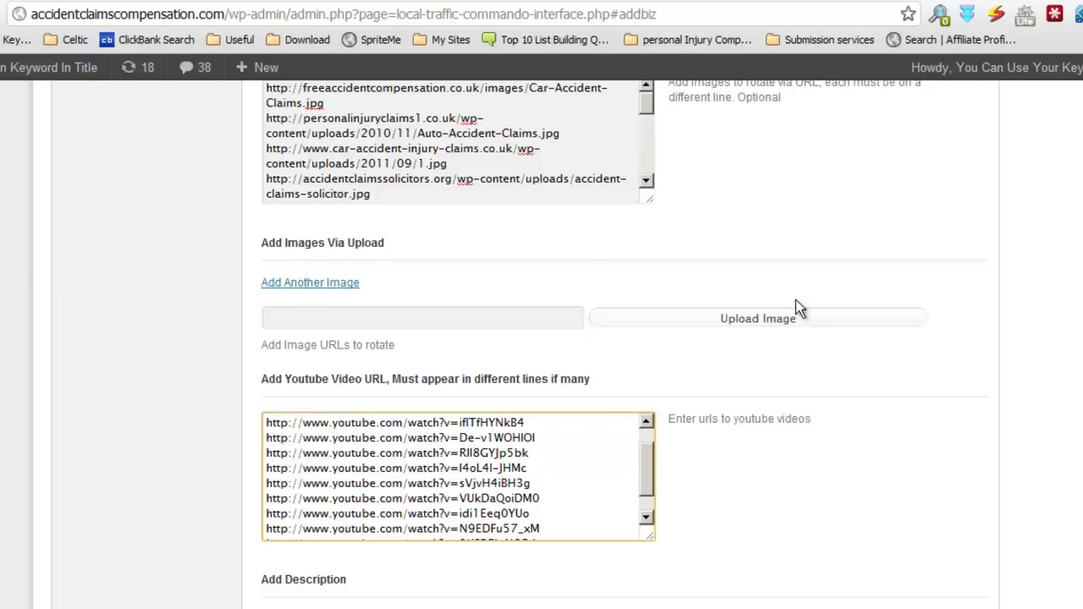
scroll(796, 300, down, 1)
scroll(668, 322, up, 2)
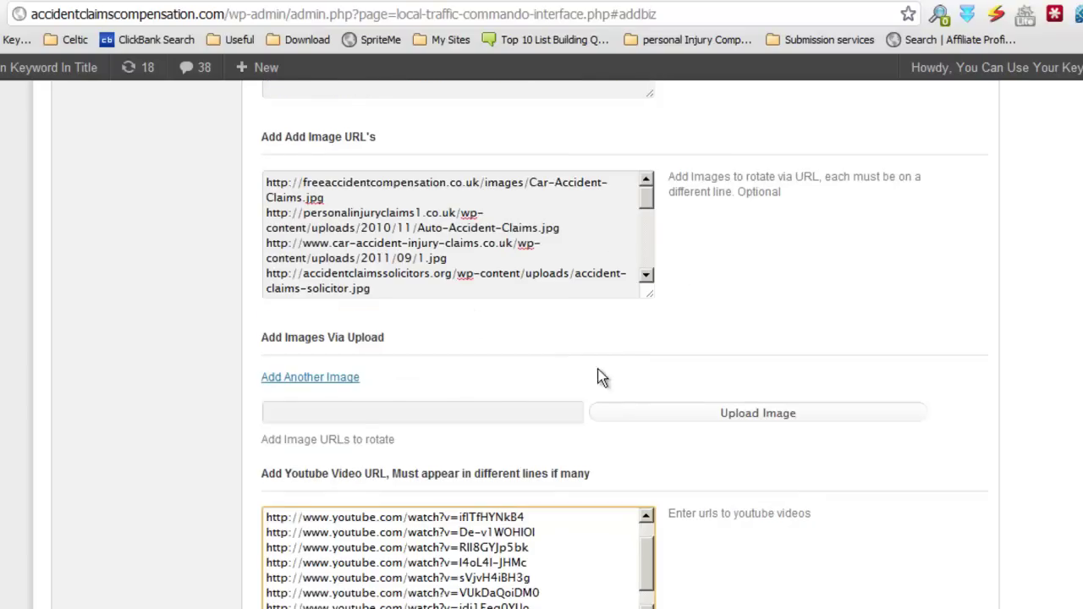
scroll(626, 389, down, 3)
scroll(824, 350, up, 3)
scroll(627, 383, down, 2)
drag(643, 388, 645, 420)
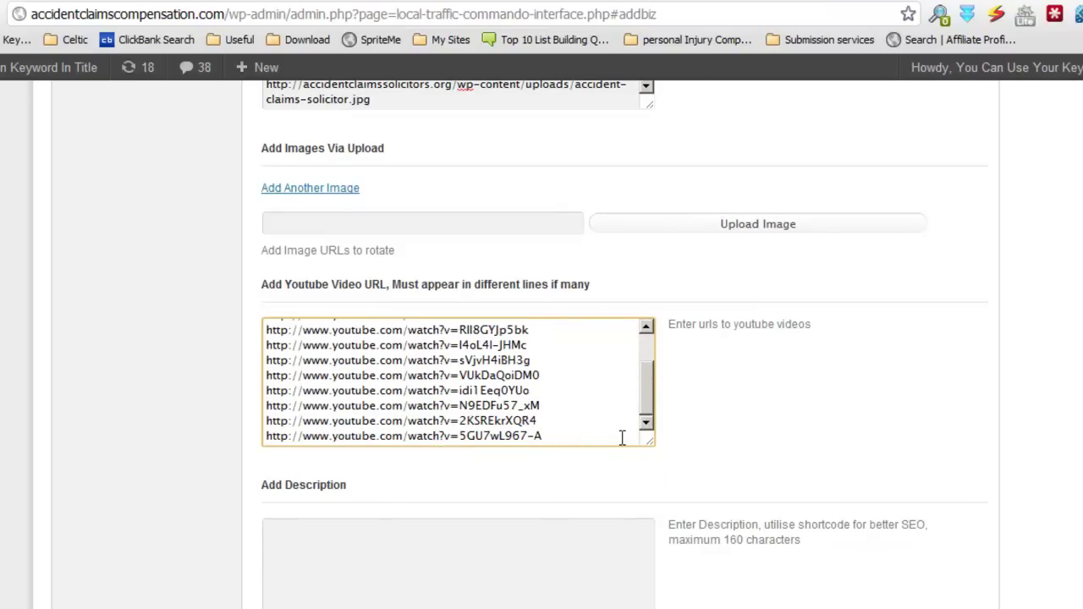
drag(652, 386, 645, 412)
scroll(761, 471, down, 3)
click(505, 280)
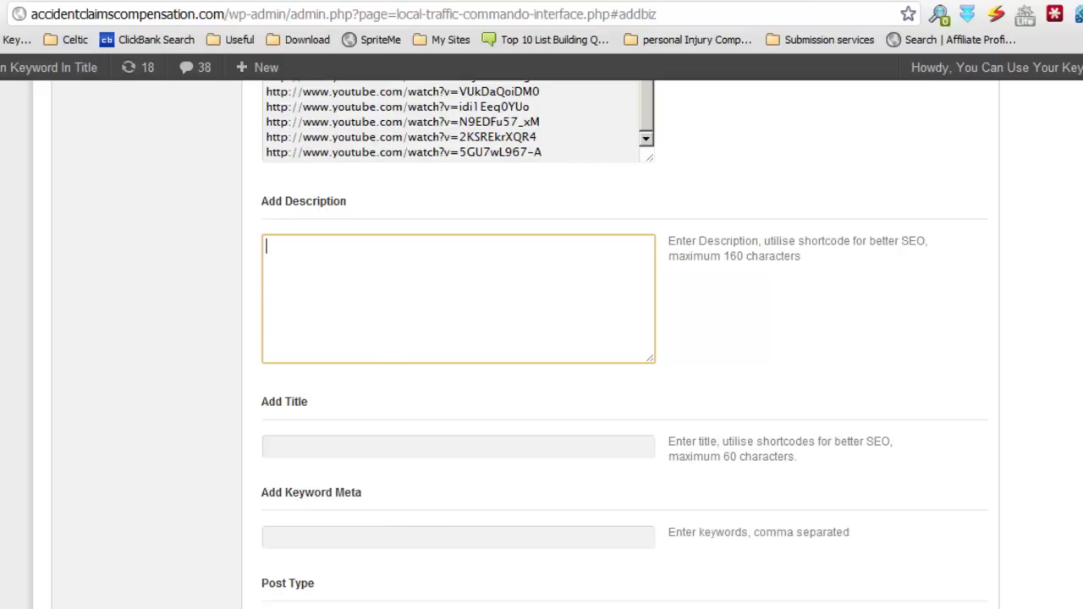
Step: Copy the four shortcodes from the notes into the Add Description box
click(287, 607)
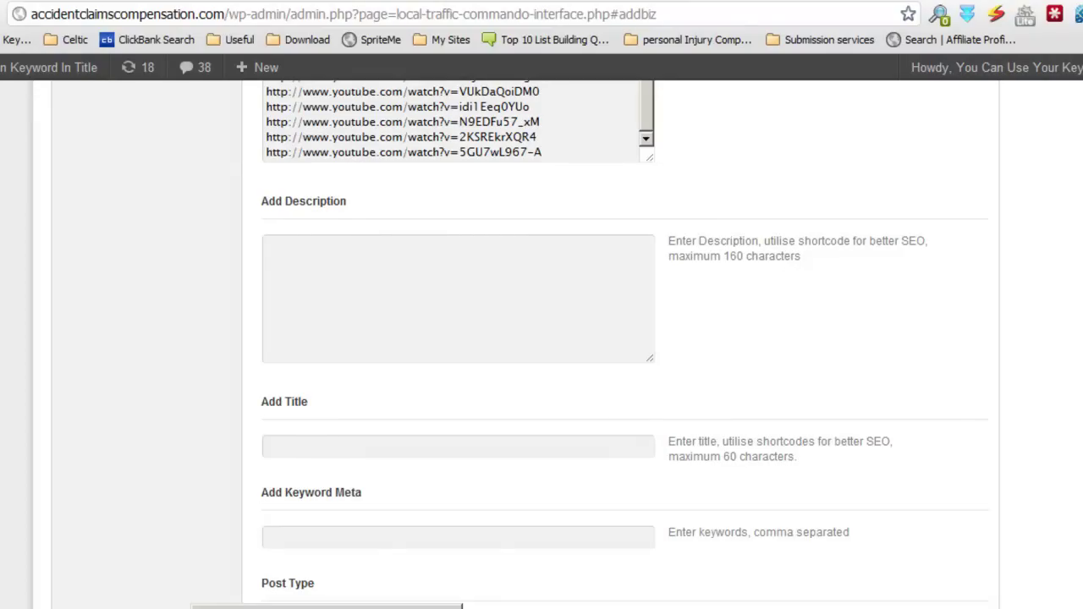
click(339, 607)
drag(763, 424, 786, 225)
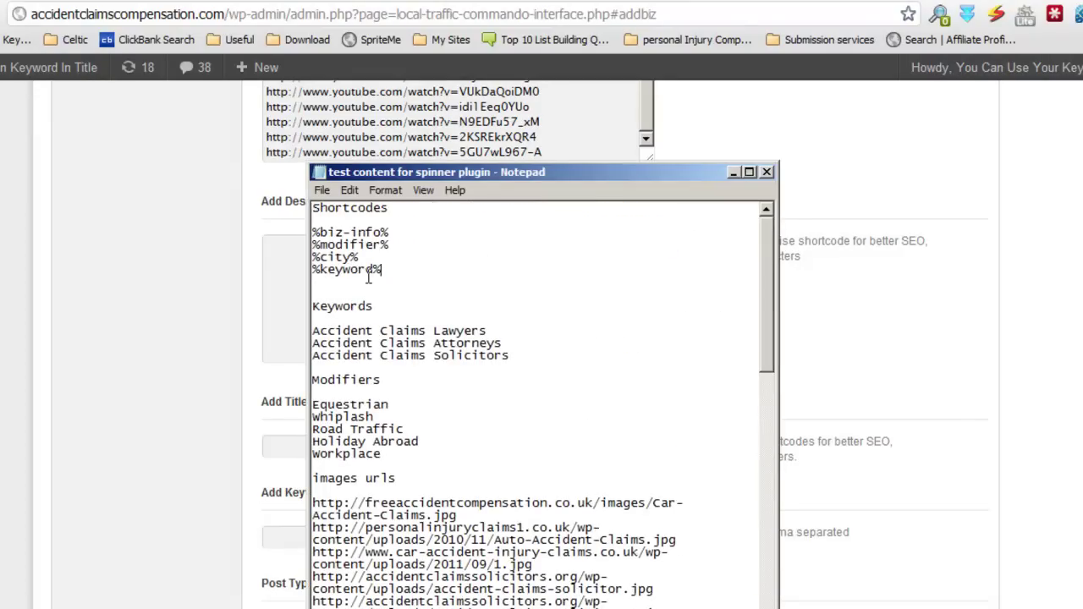
drag(381, 269, 311, 232)
right_click(318, 233)
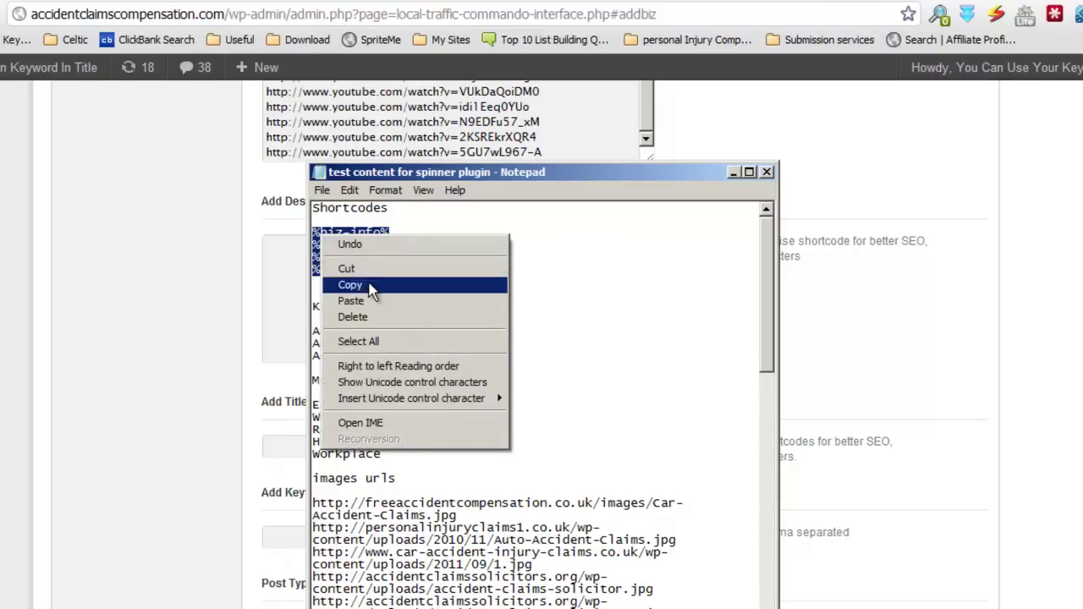
click(370, 286)
click(287, 267)
right_click(287, 267)
click(387, 362)
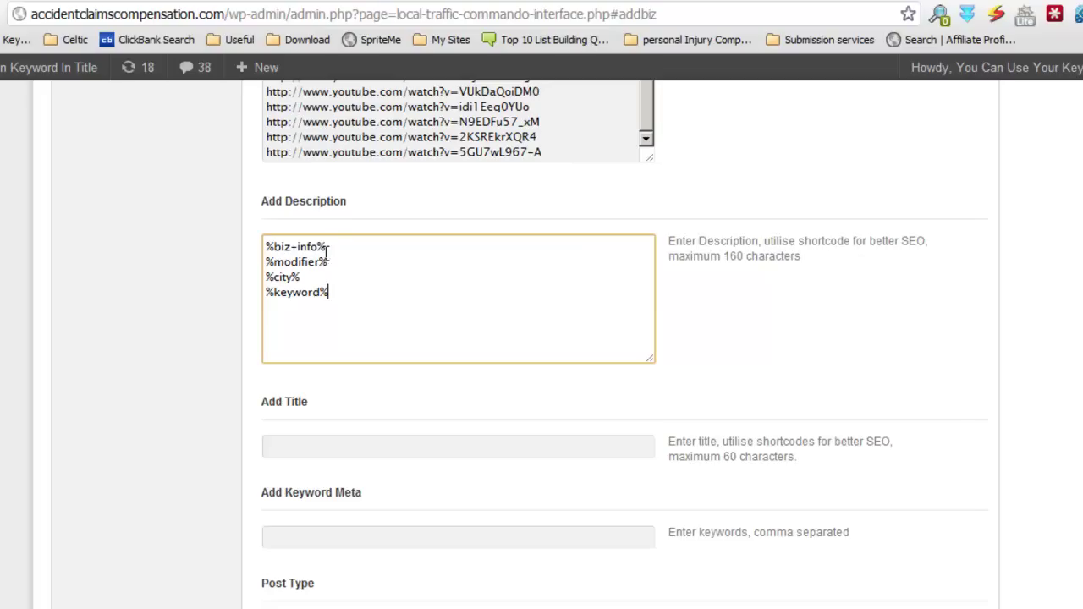
Step: Delete the %biz-info% line from the description
drag(336, 248, 234, 246)
key(BackSpace)
scroll(618, 374, up, 5)
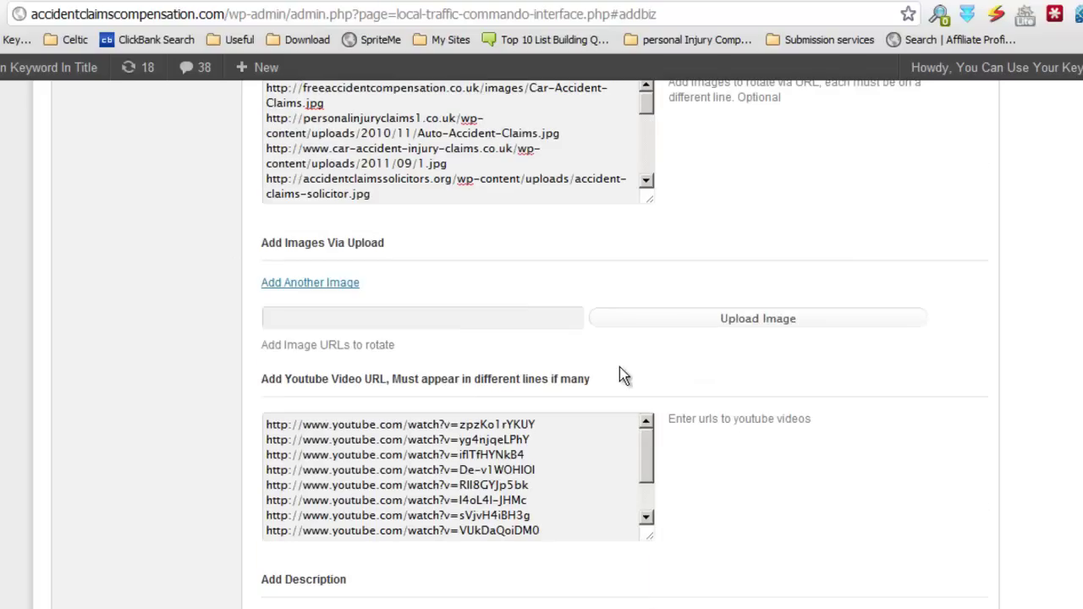
Step: Append the %biz-info% shortcode after the 24-hours contact sentence at the end of H3 Content
scroll(619, 375, up, 3)
scroll(626, 254, up, 3)
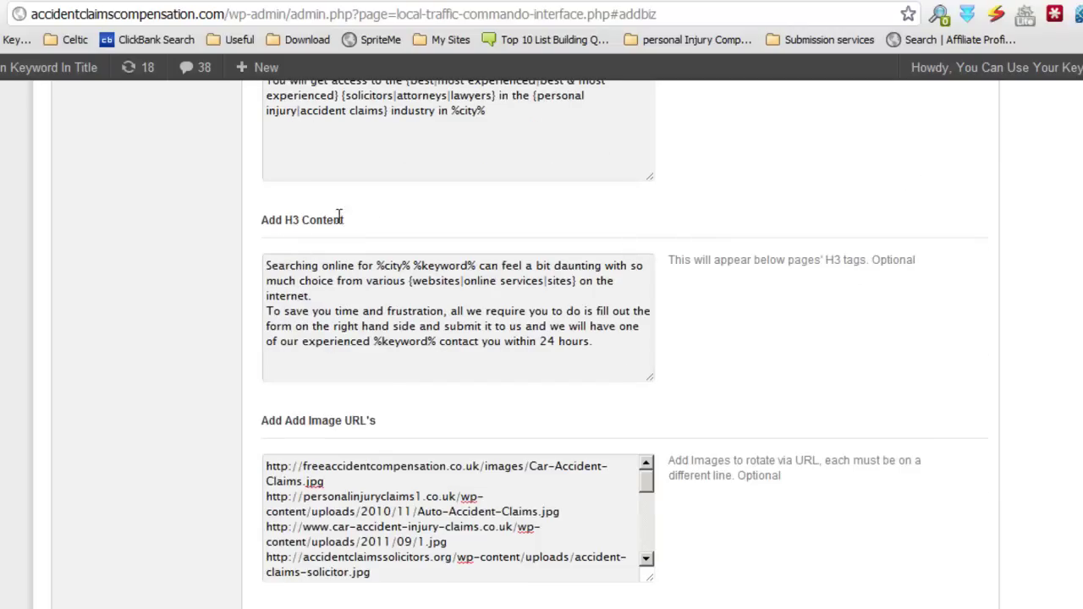
click(627, 341)
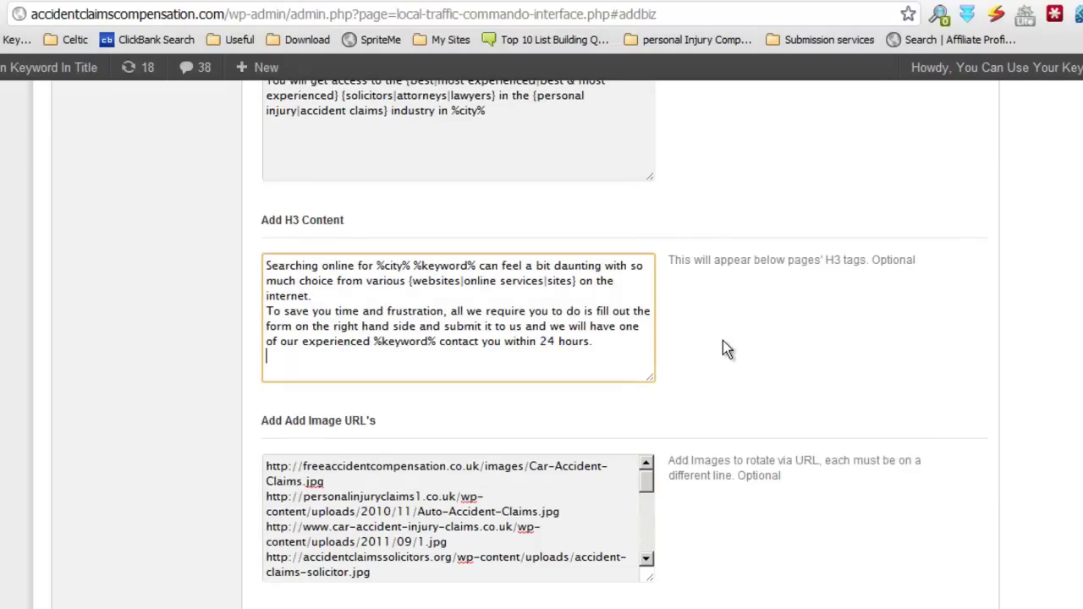
key(ctrl+v)
key(Return)
key(Return)
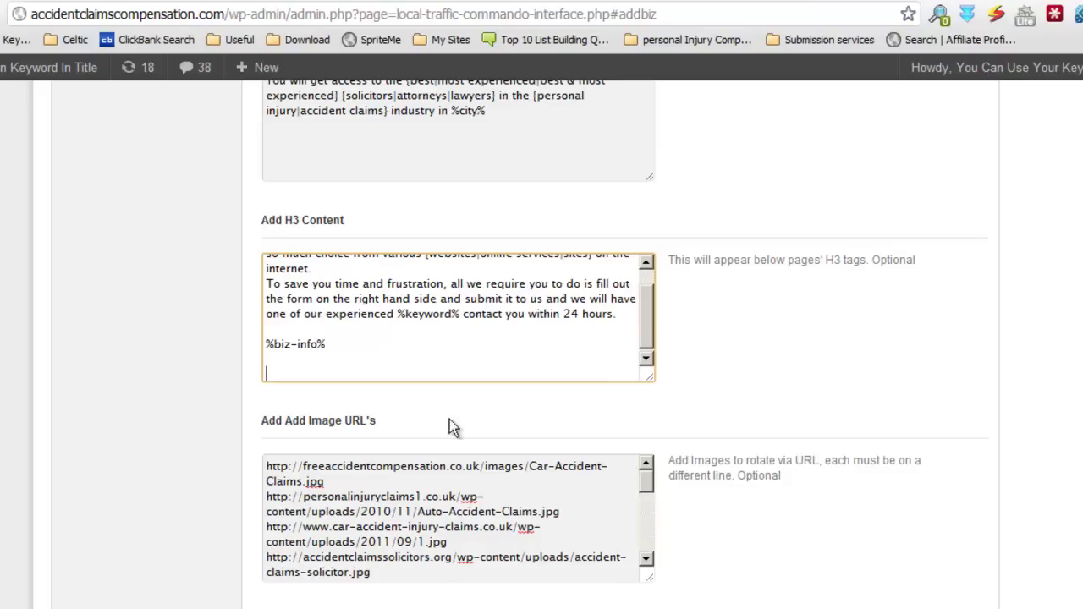
click(454, 370)
Step: Delete the trailing blank lines below %biz-info% in H3 Content
key(BackSpace)
key(BackSpace)
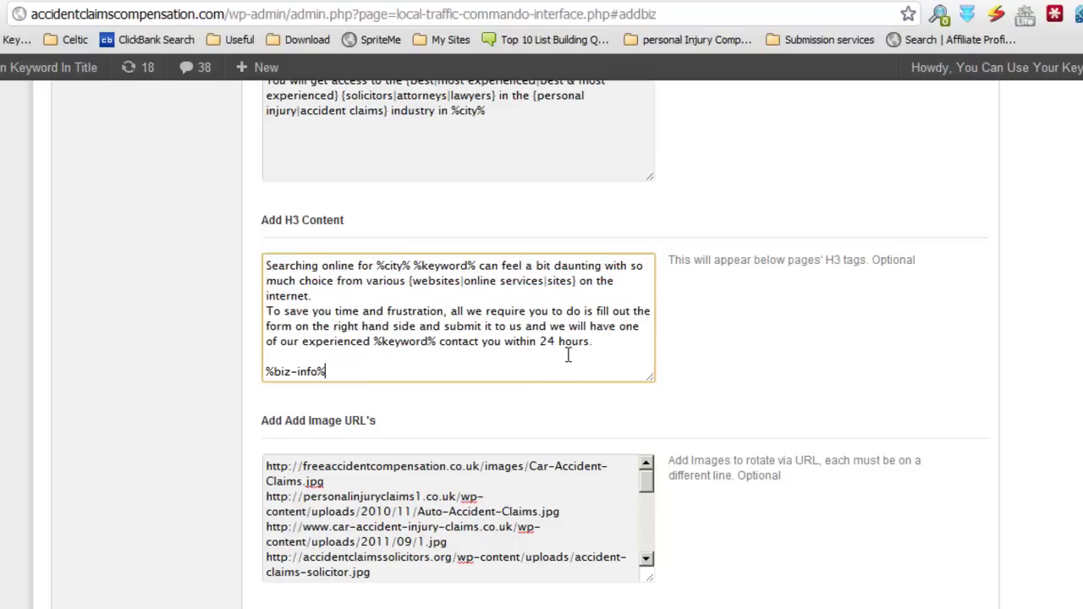
scroll(681, 406, down, 6)
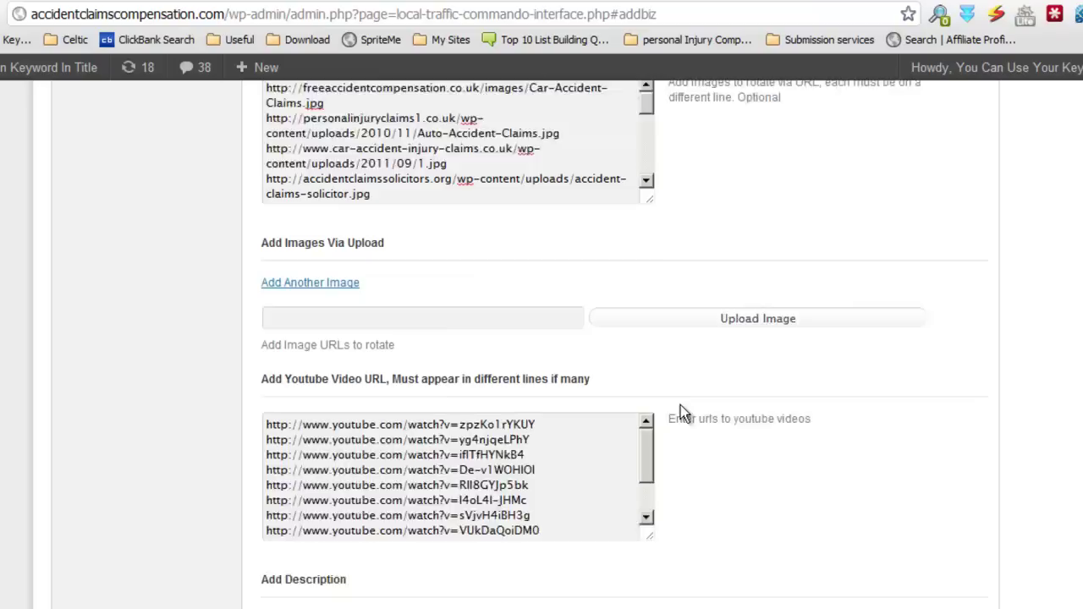
scroll(679, 404, up, 4)
scroll(683, 399, down, 1)
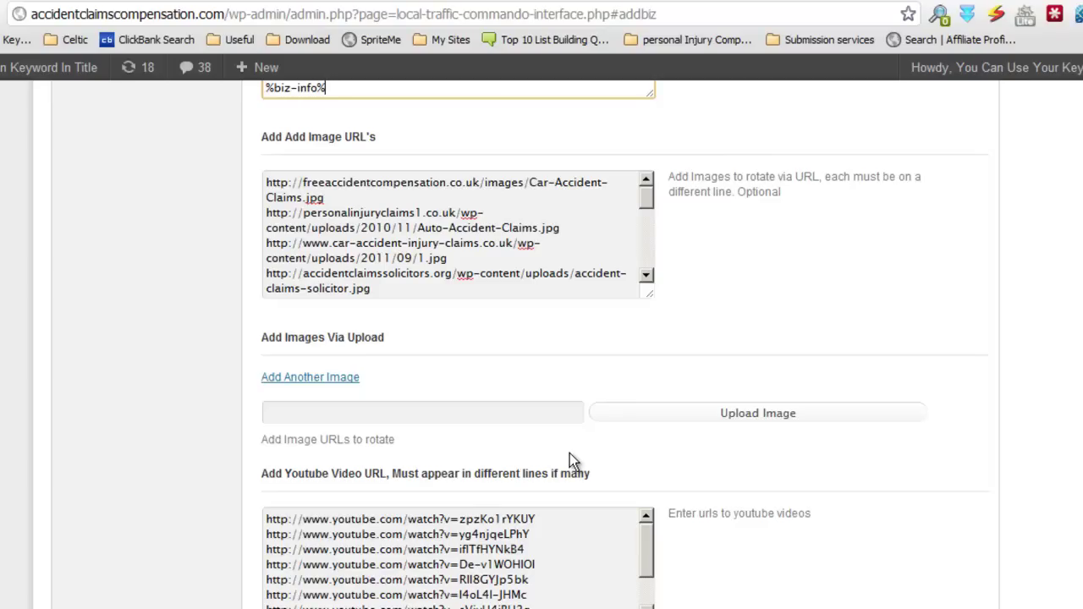
scroll(632, 474, down, 6)
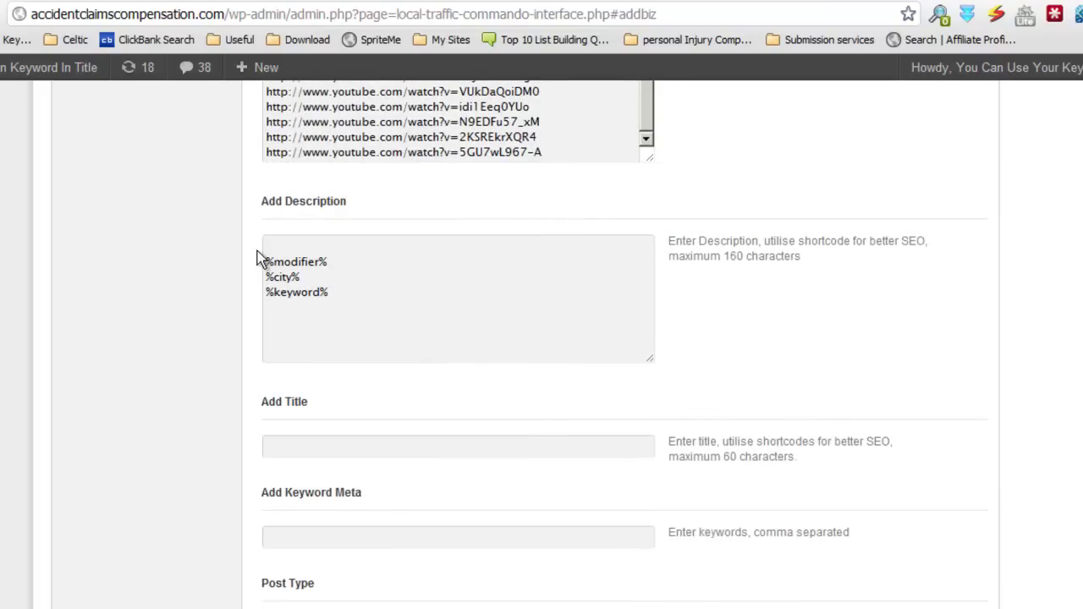
Step: Combine the description shortcodes into one line: %modifier% %keyword% %city%
click(264, 261)
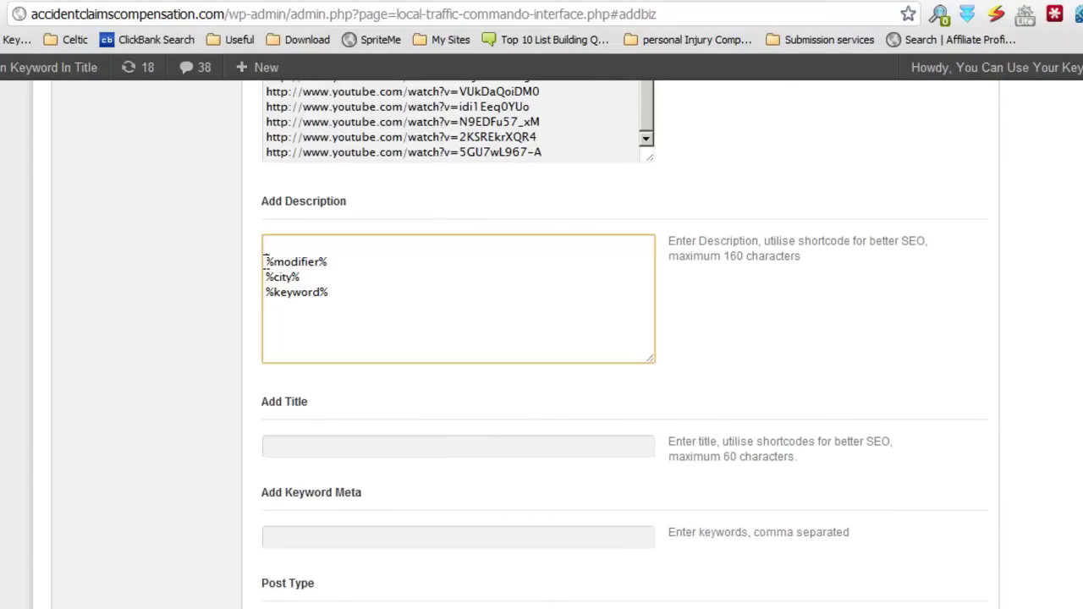
key(BackSpace)
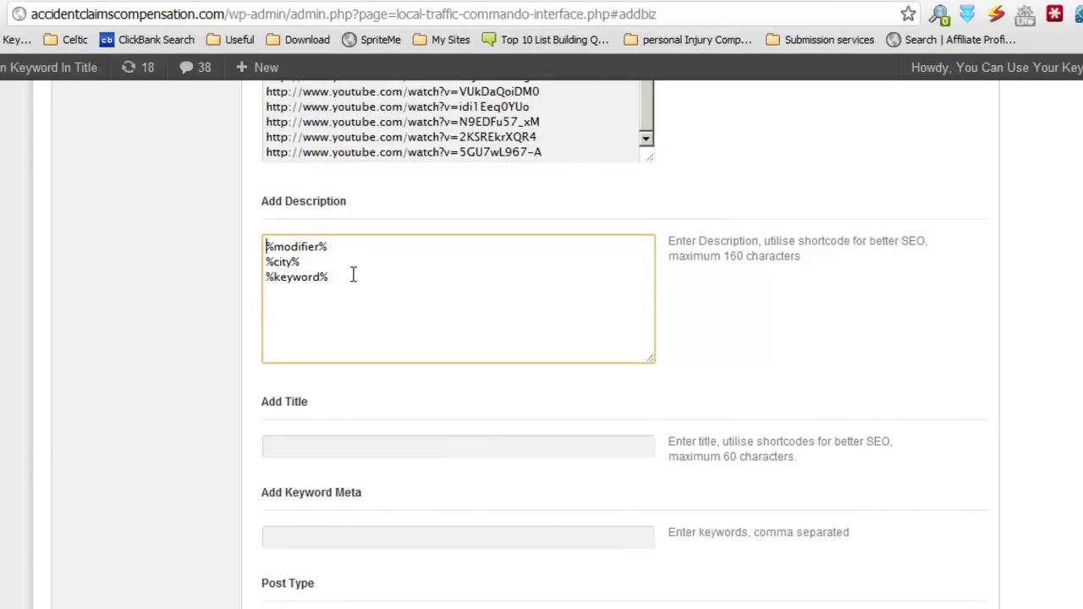
drag(352, 274, 249, 277)
key(BackSpace)
key(BackSpace)
click(338, 241)
key(ctrl+v)
drag(300, 268, 257, 267)
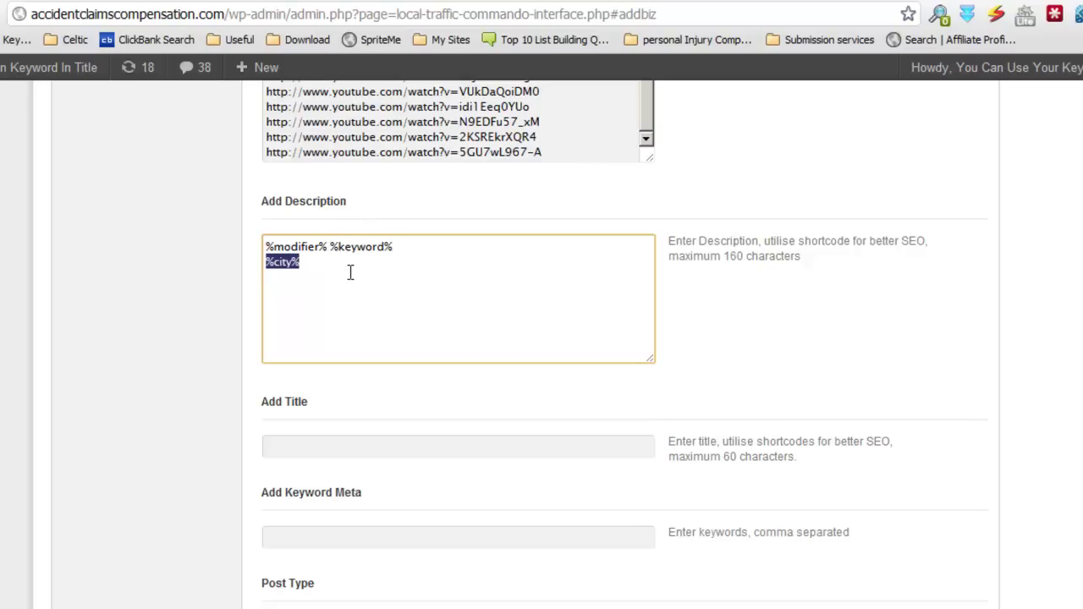
key(BackSpace)
key(BackSpace)
key(ctrl+v)
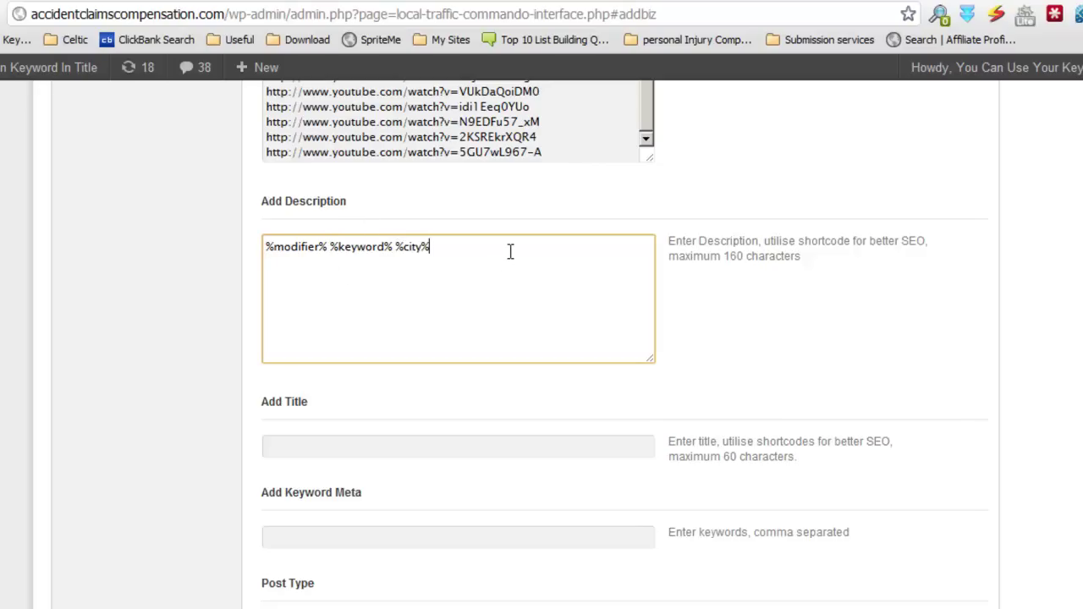
Step: Add a line 'Call us on [phone number] for instant access to our top %keyword%'
key(Return)
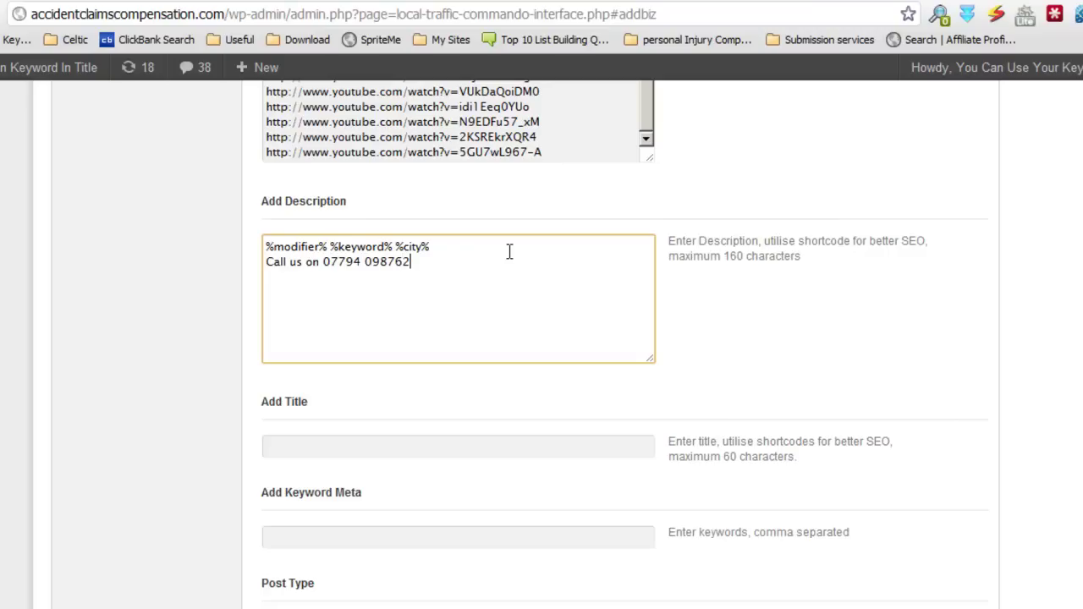
text( for instant access to our top)
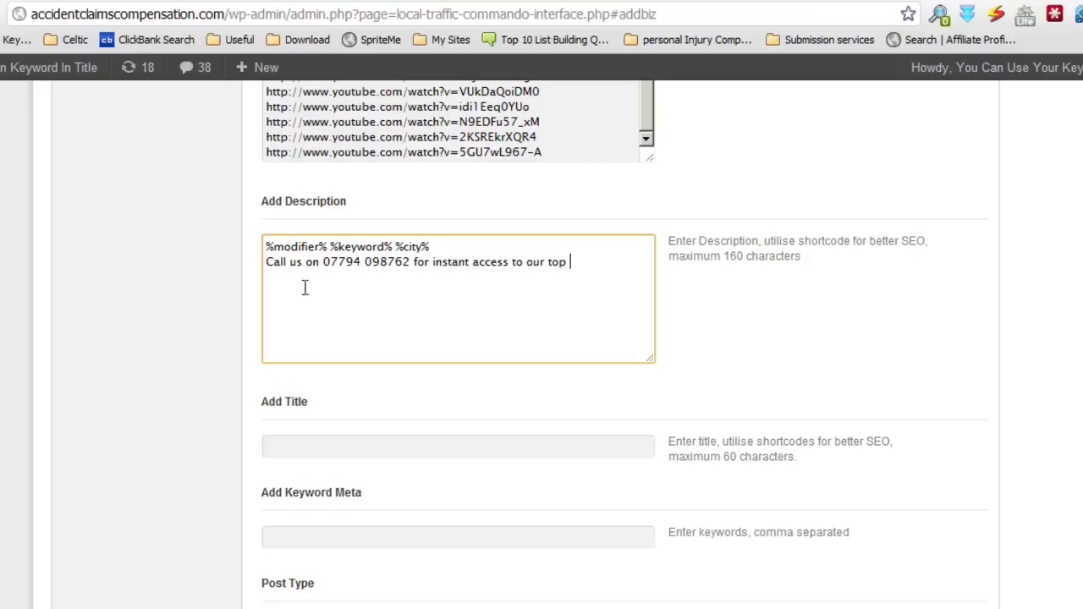
drag(394, 246, 331, 246)
right_click(332, 244)
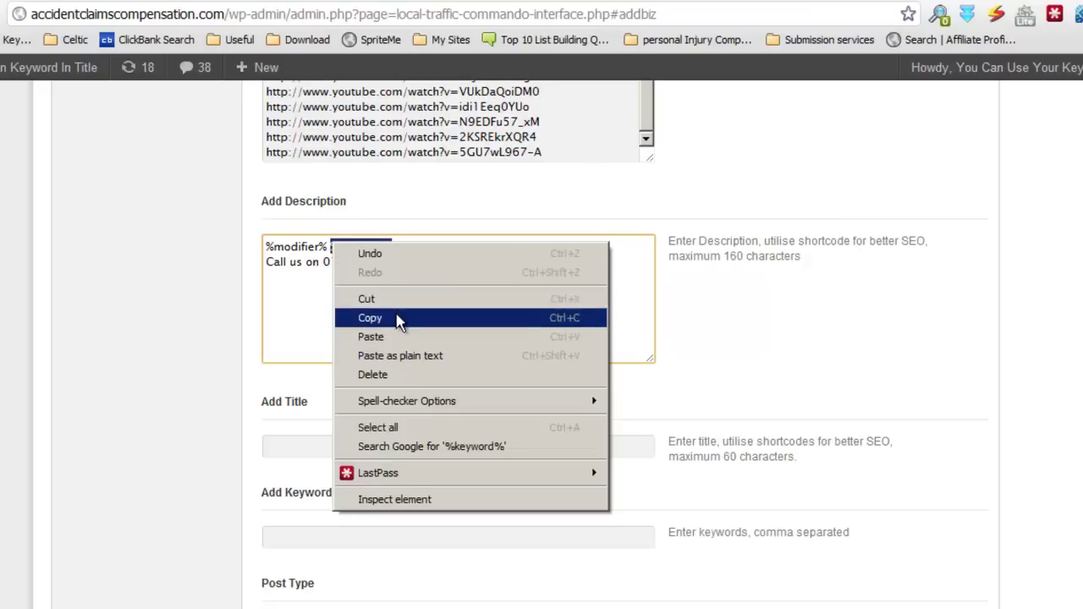
click(396, 318)
click(608, 267)
key(ctrl+v)
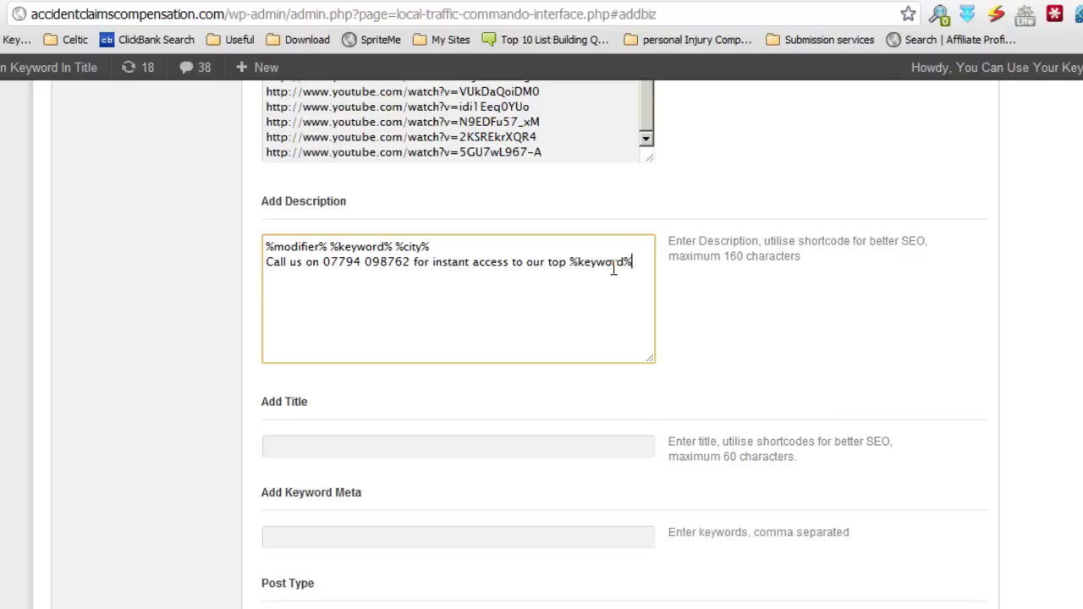
scroll(567, 381, down, 1)
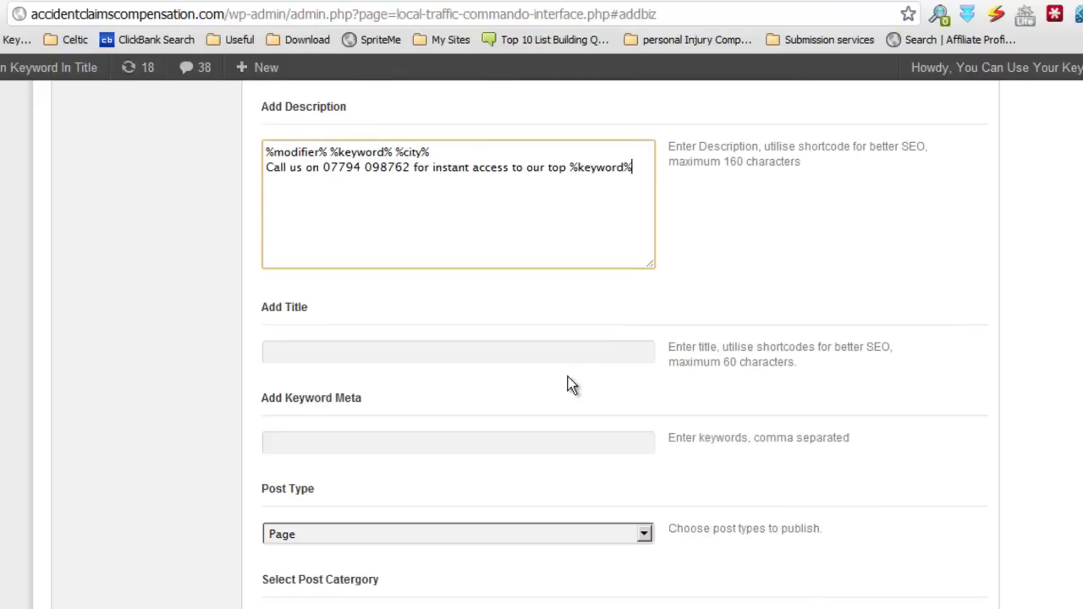
Step: Set the title to '%modifier% %keyword% %city% – %city% %modifier% %keyword%'
drag(451, 153, 242, 150)
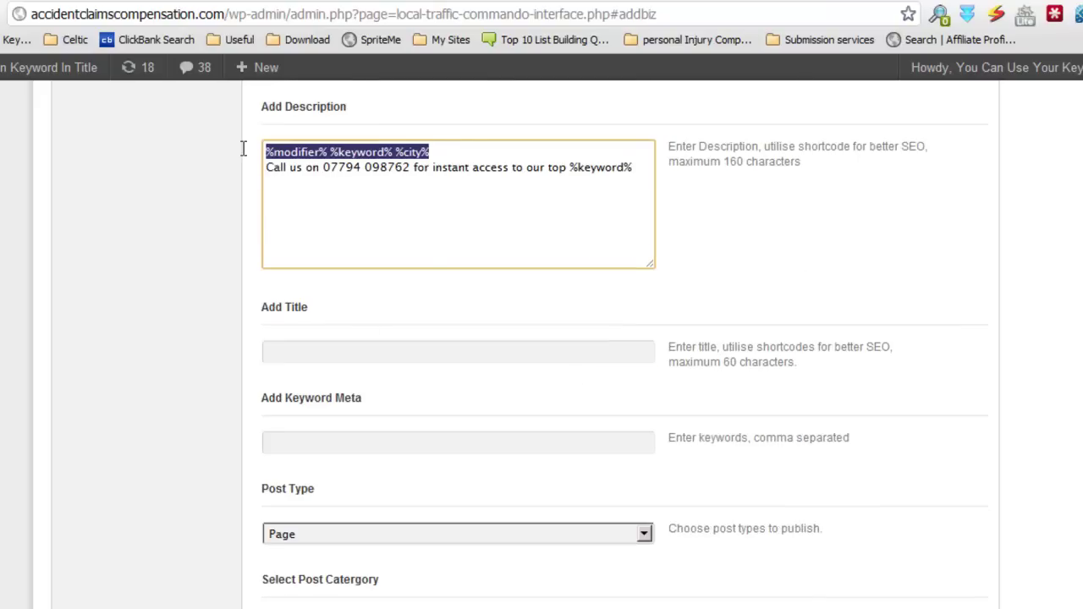
right_click(306, 149)
click(398, 227)
click(346, 349)
key(ctrl+v)
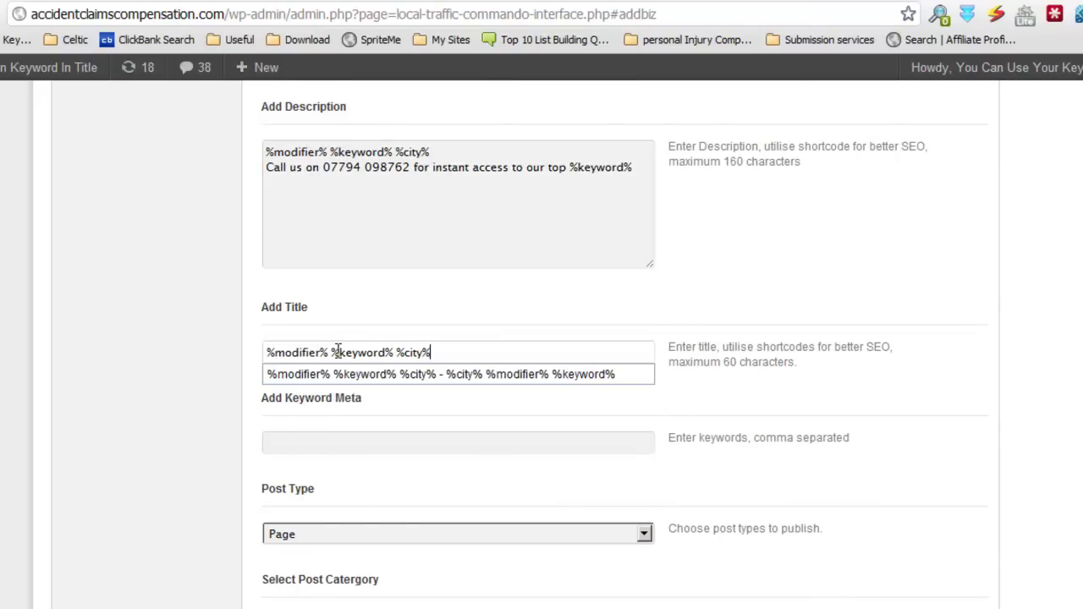
click(411, 378)
click(460, 350)
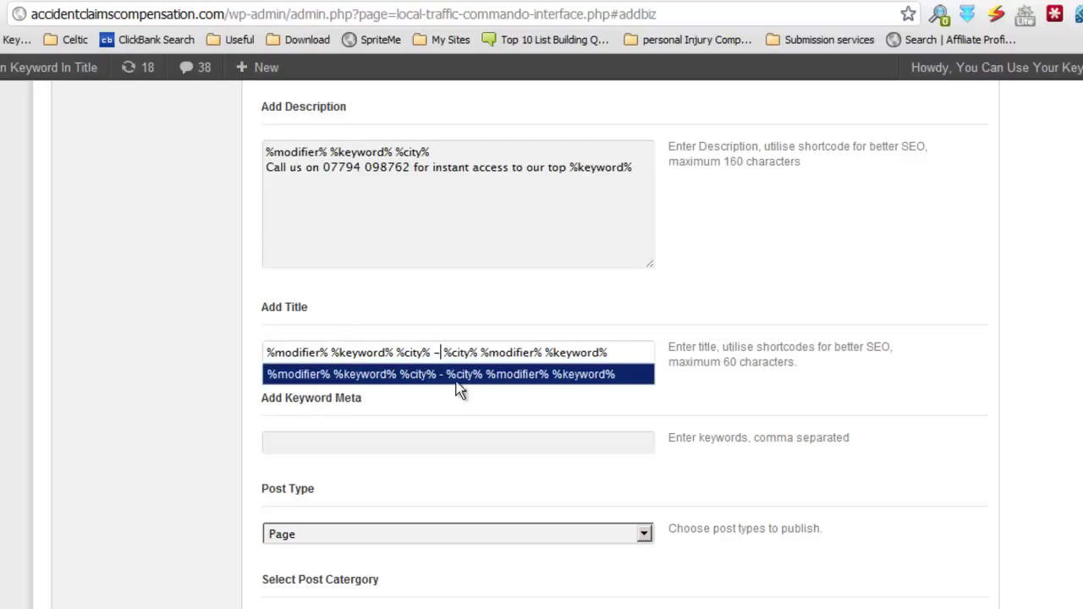
click(466, 412)
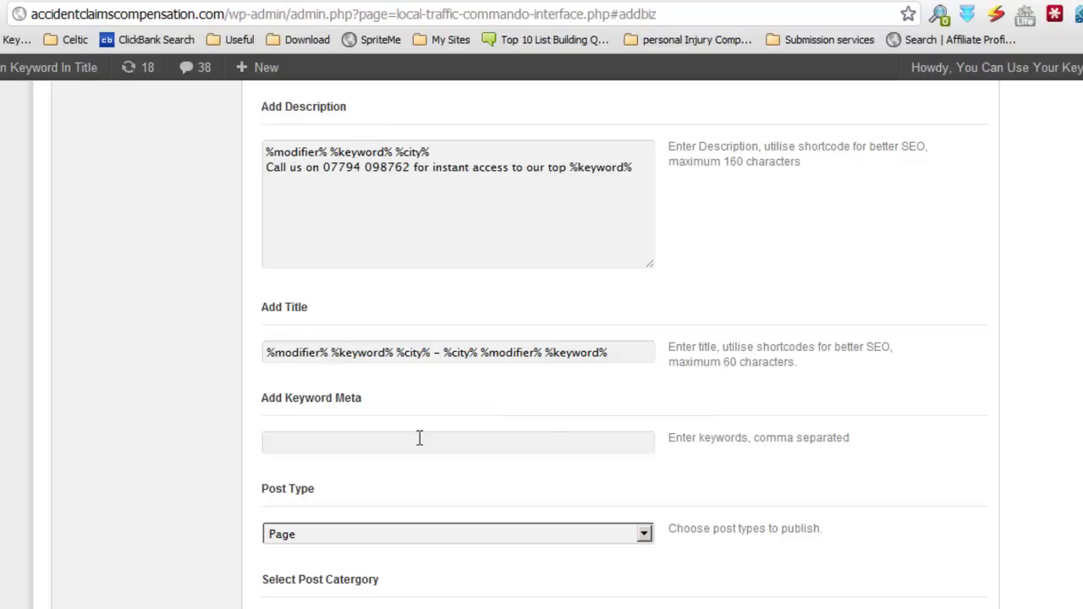
Step: Fill Keyword Meta with the comma-separated modifier, keyword and city shortcodes
scroll(454, 449, down, 1)
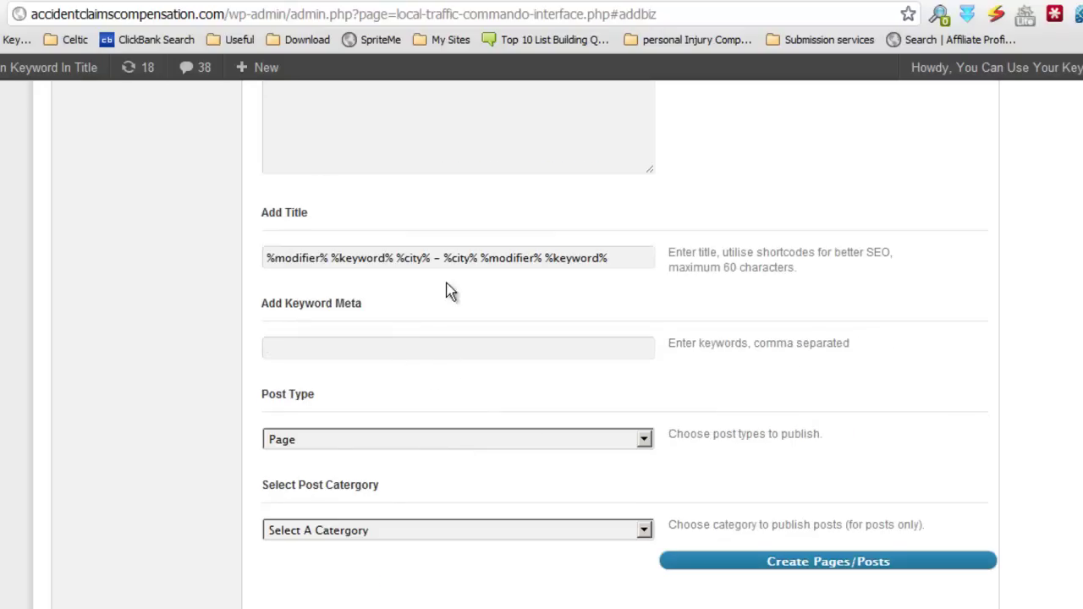
click(395, 346)
click(399, 375)
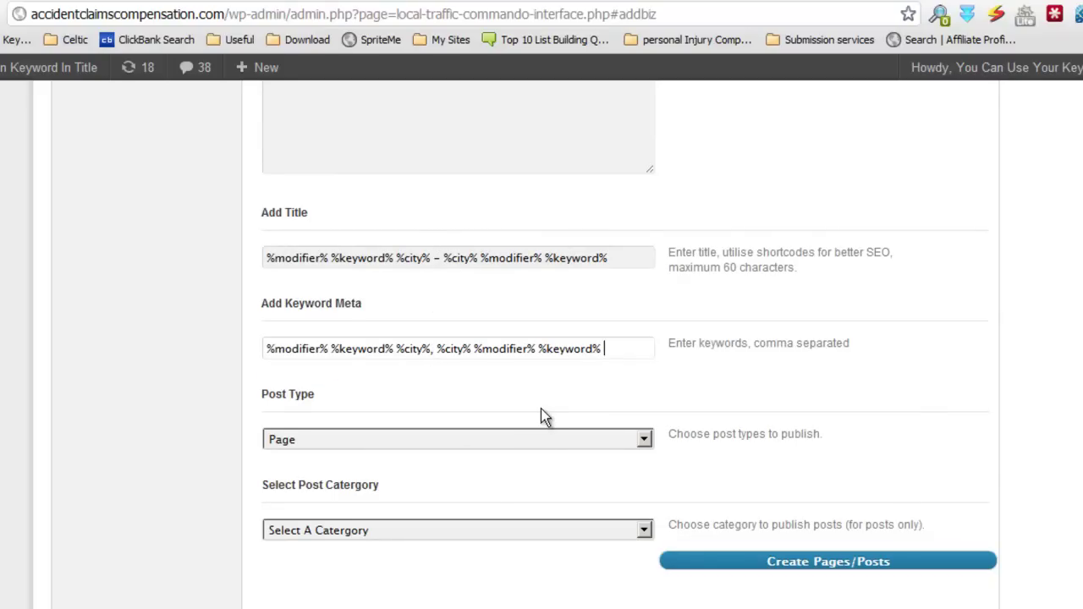
Step: Change the Post Type from Page to Post
scroll(544, 416, down, 2)
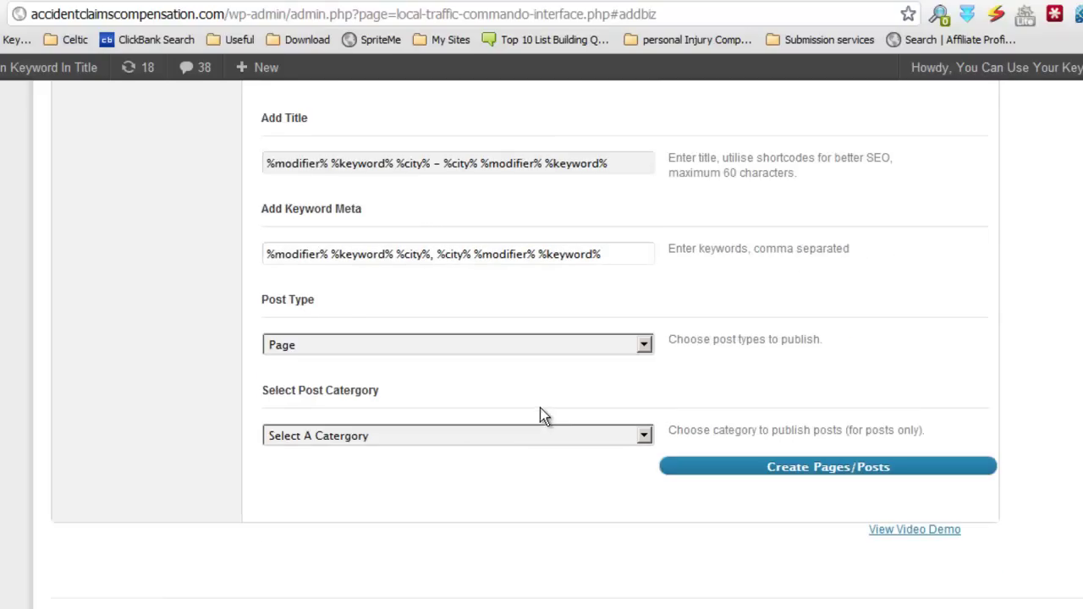
click(646, 345)
click(610, 383)
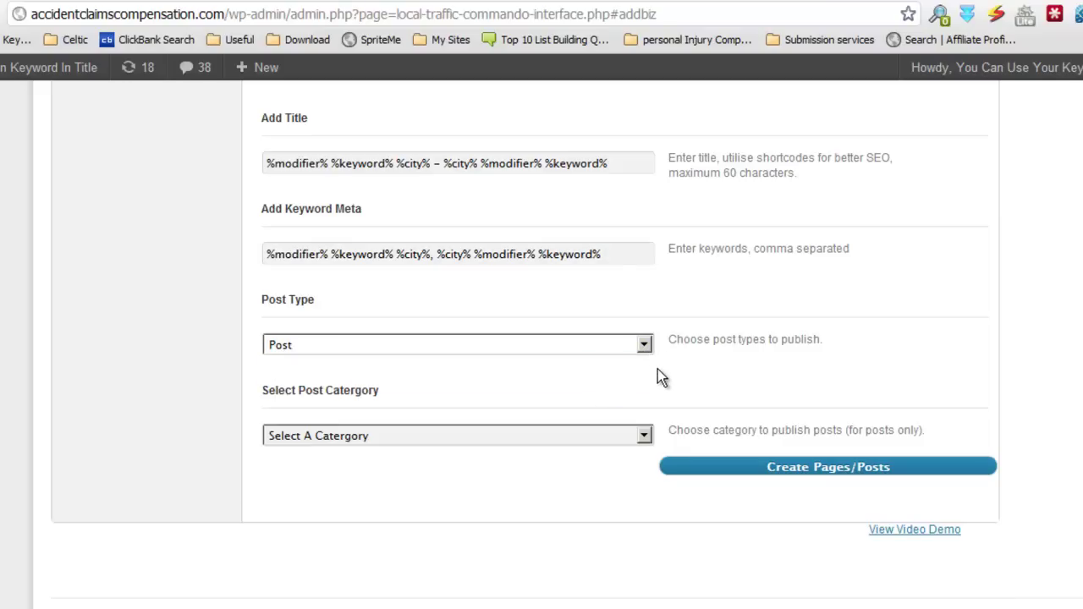
Step: Leave the Post Category on 'Select A Category' after checking its options
scroll(662, 378, down, 2)
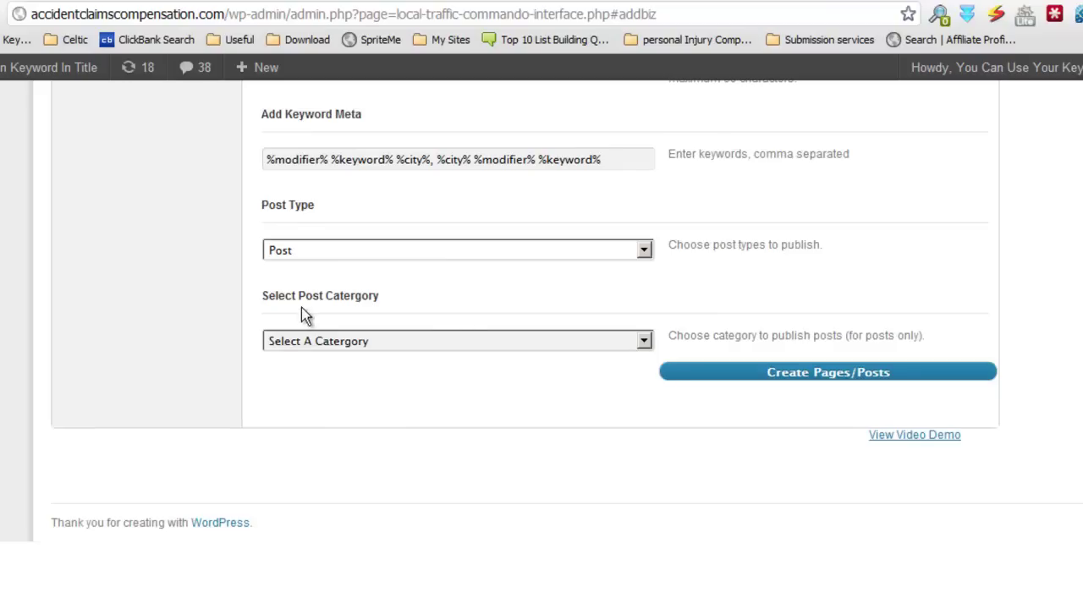
click(644, 340)
click(643, 341)
click(644, 341)
click(644, 341)
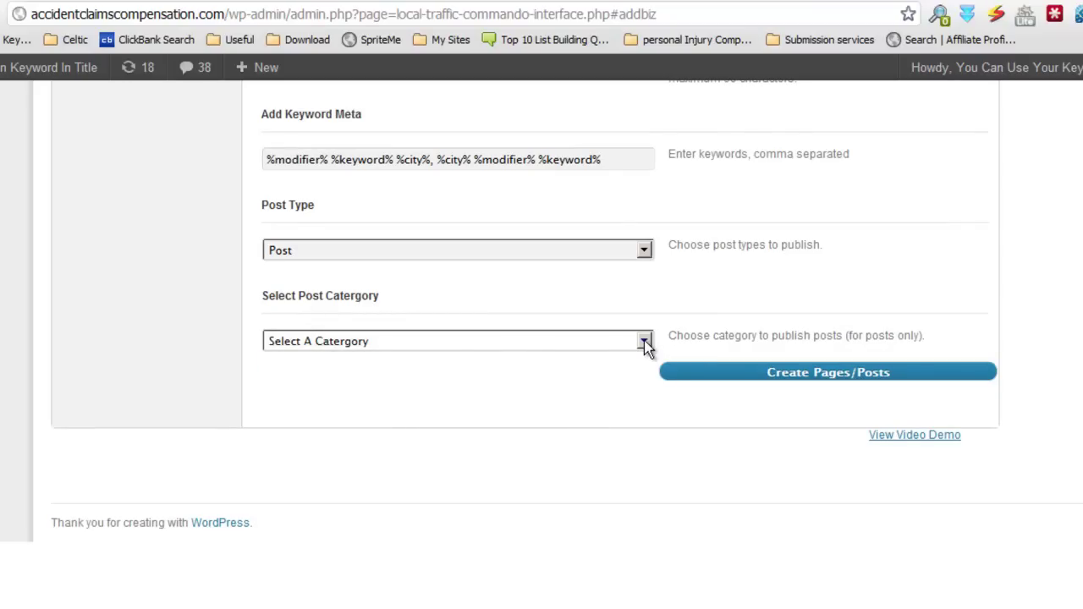
click(644, 341)
click(645, 341)
click(646, 345)
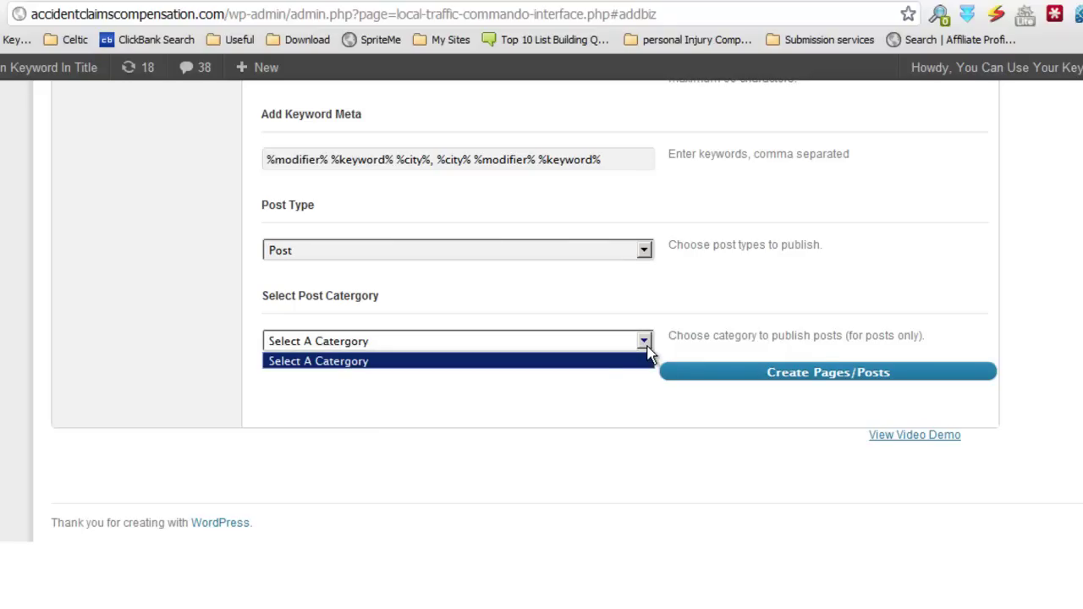
click(611, 373)
scroll(618, 392, up, 3)
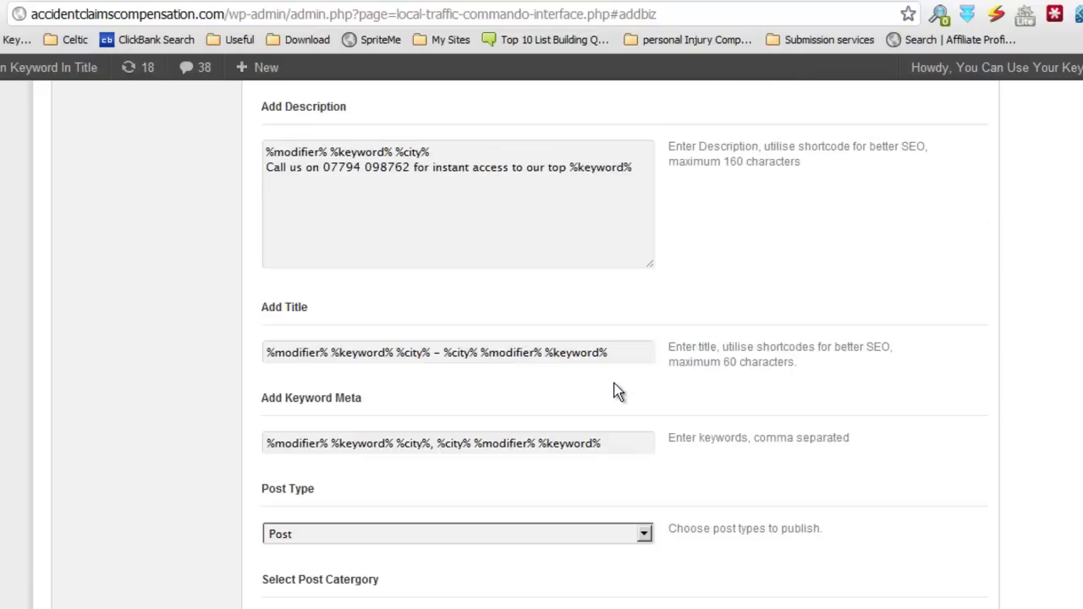
scroll(616, 390, down, 5)
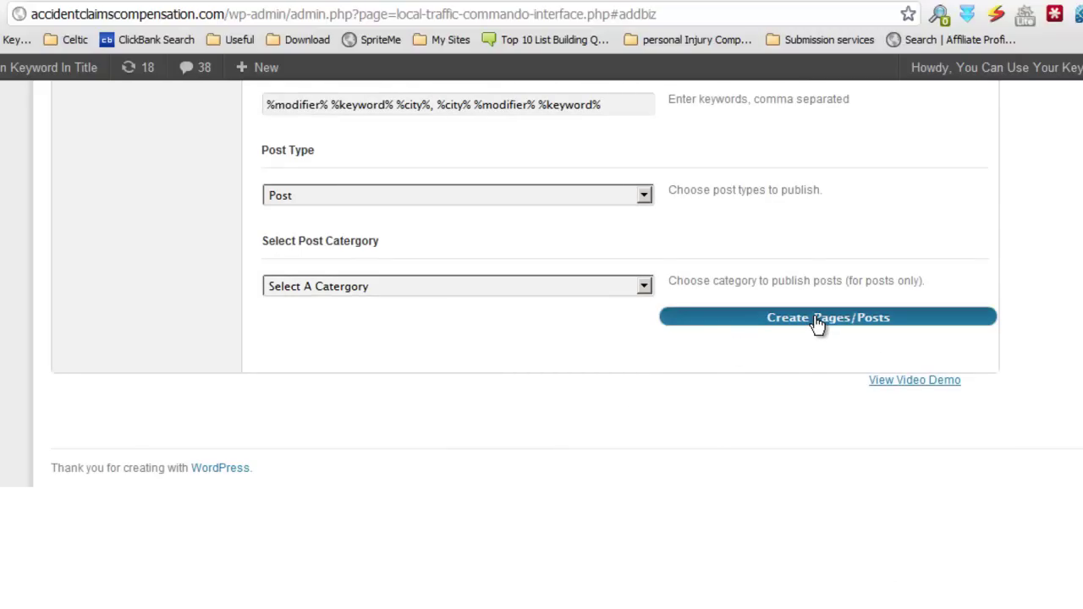
Step: Submit the Local Traffic Commando spin form, then open All Posts in a new browser tab
click(817, 325)
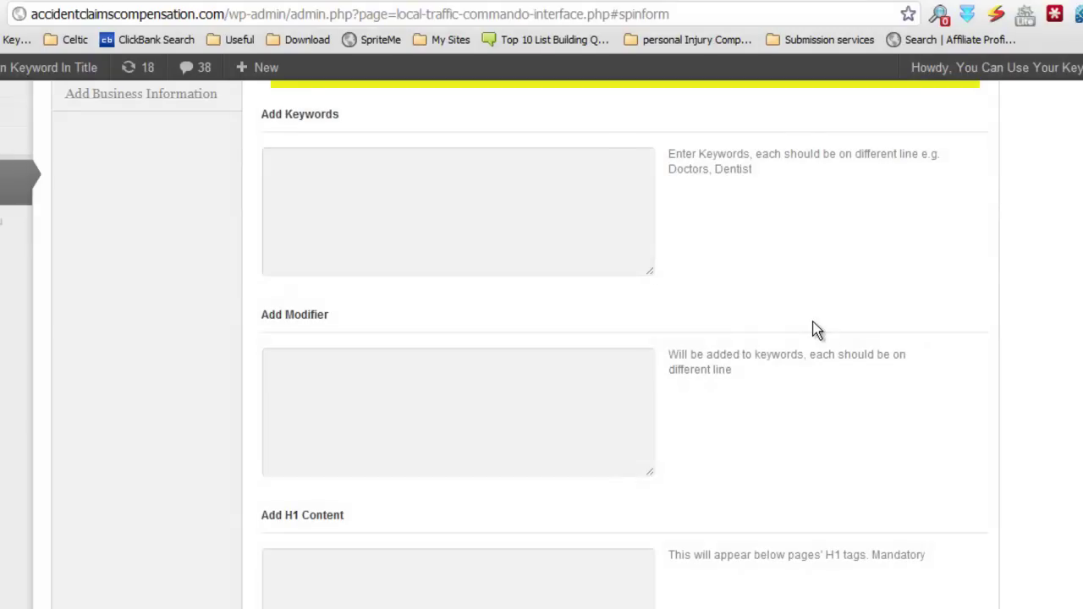
scroll(815, 329, up, 3)
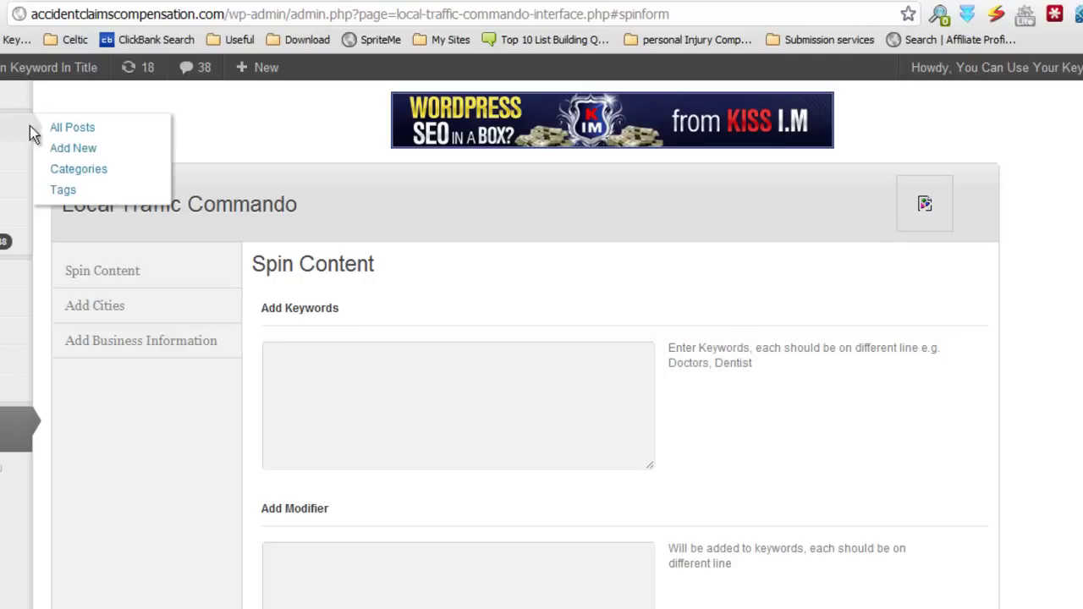
right_click(56, 124)
click(116, 138)
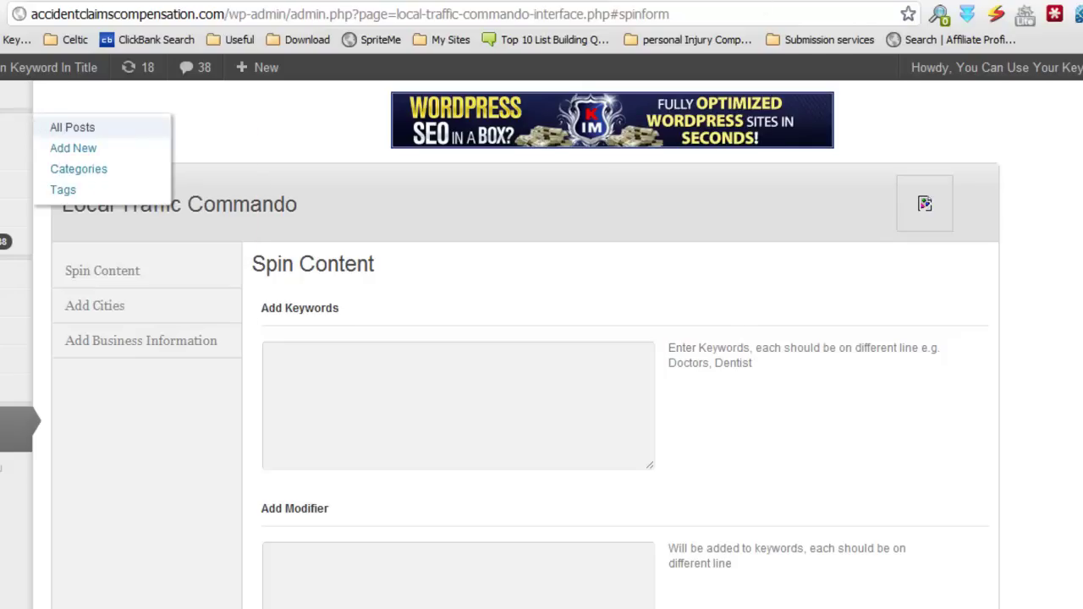
Step: From the posts list, open the Cardiff Road Traffic, Holiday Abroad and Cardiff Holiday Abroad post pages in new tabs
click(907, 1)
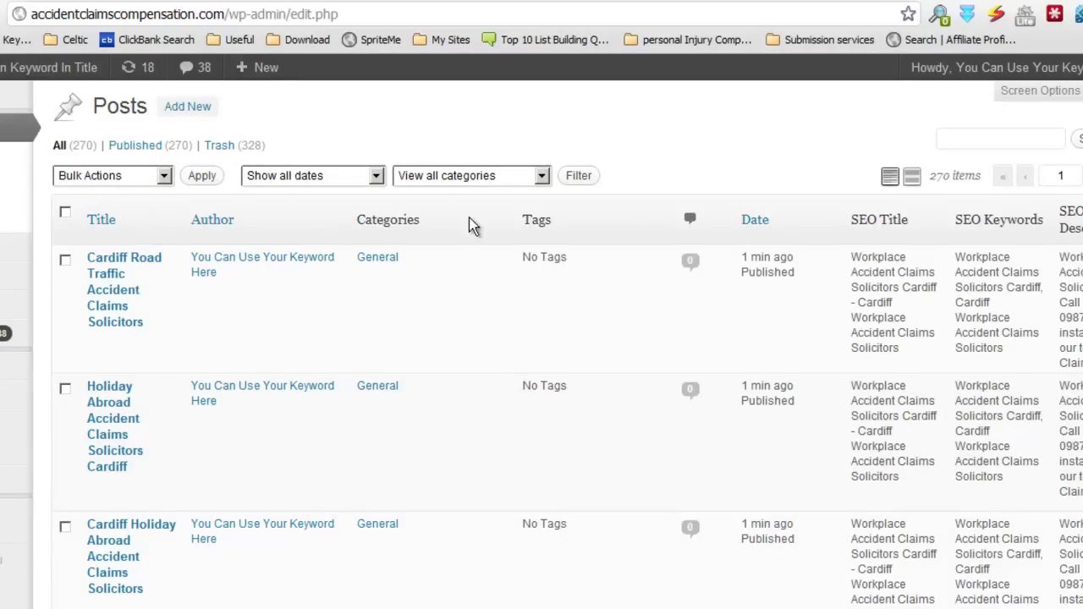
scroll(592, 295, down, 1)
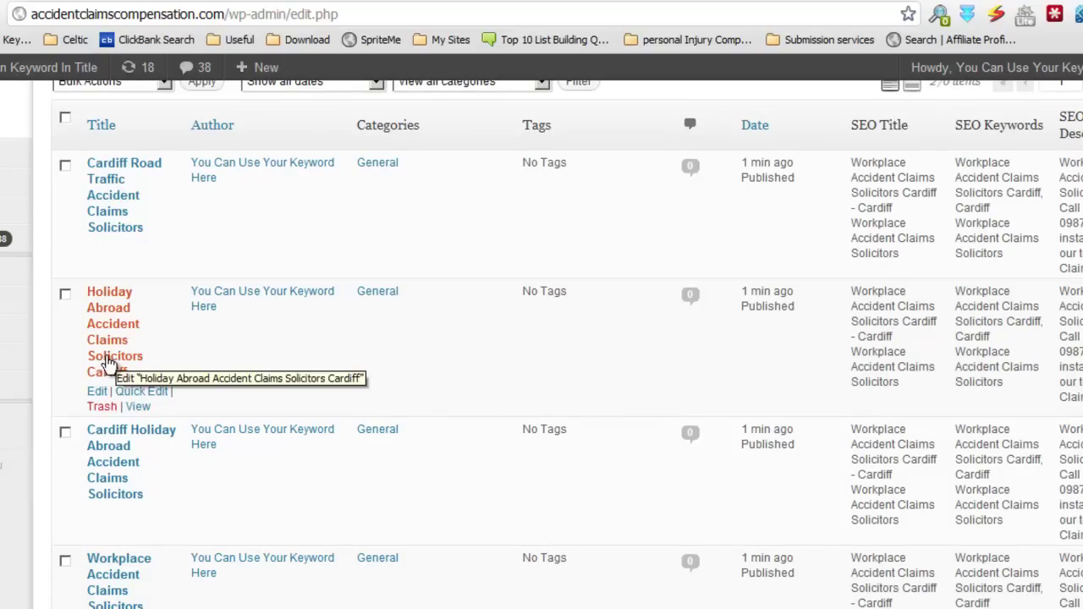
scroll(280, 314, down, 2)
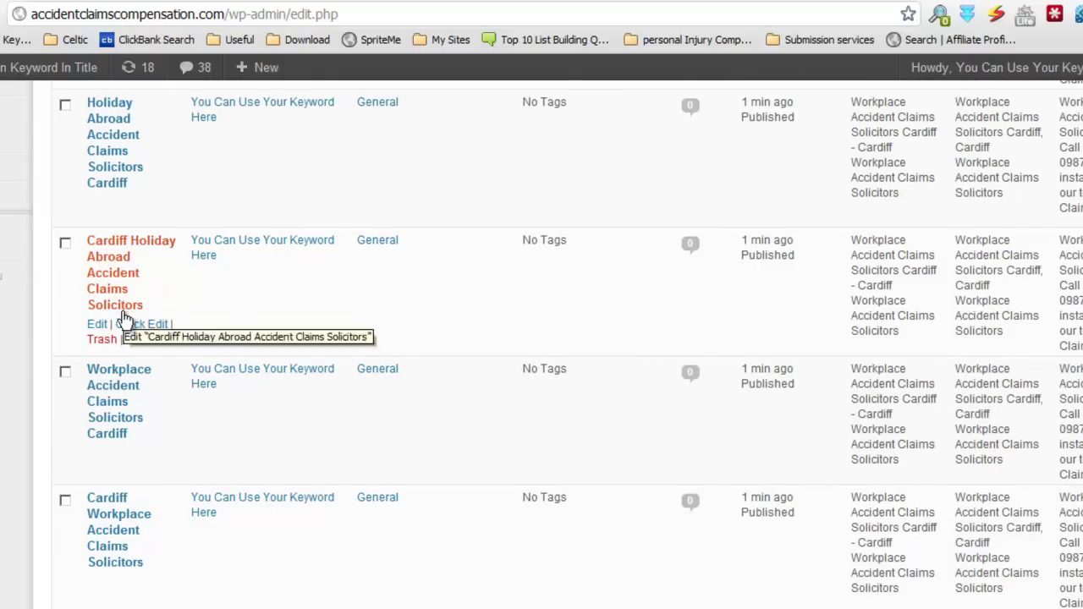
scroll(298, 288, down, 1)
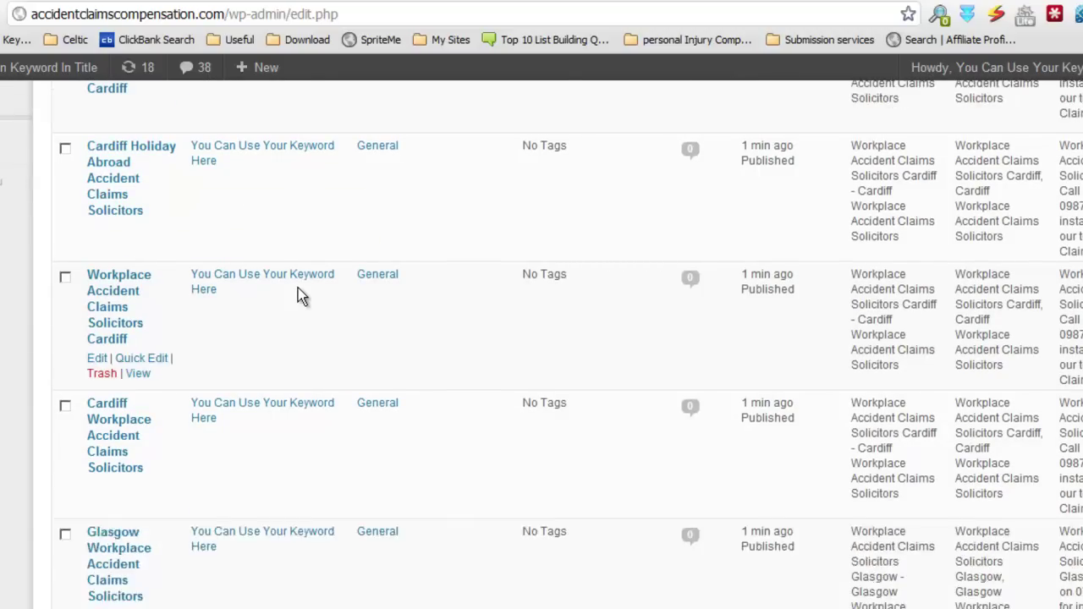
scroll(300, 291, up, 4)
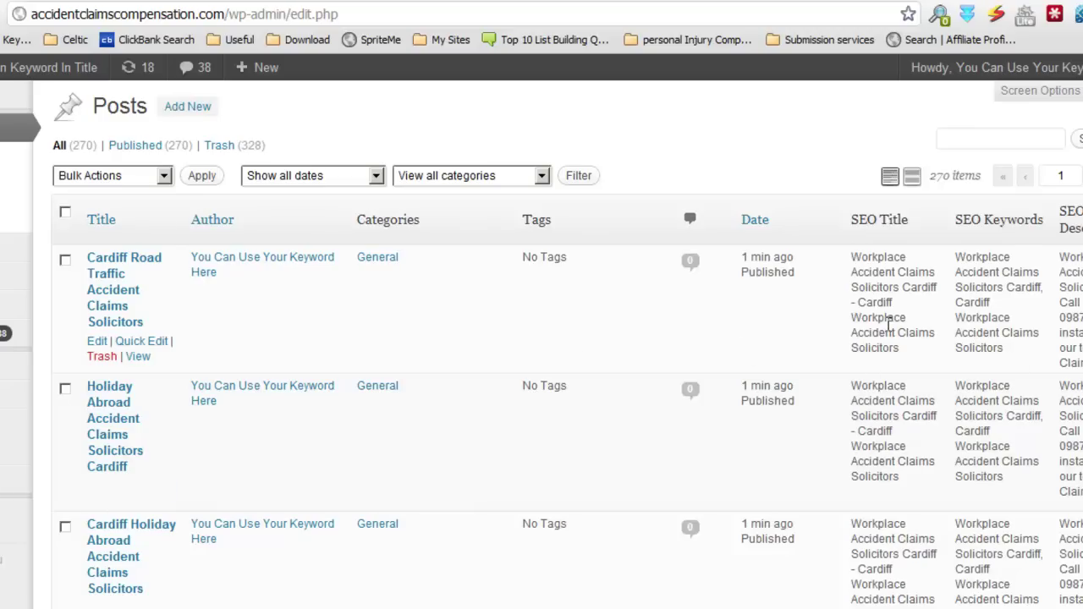
scroll(598, 285, down, 1)
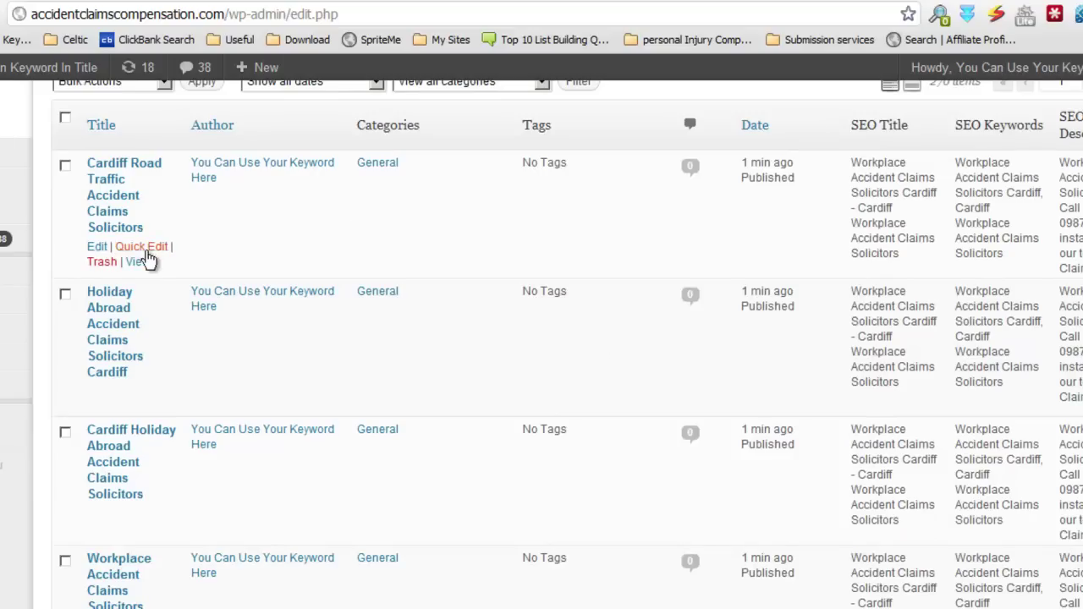
right_click(144, 265)
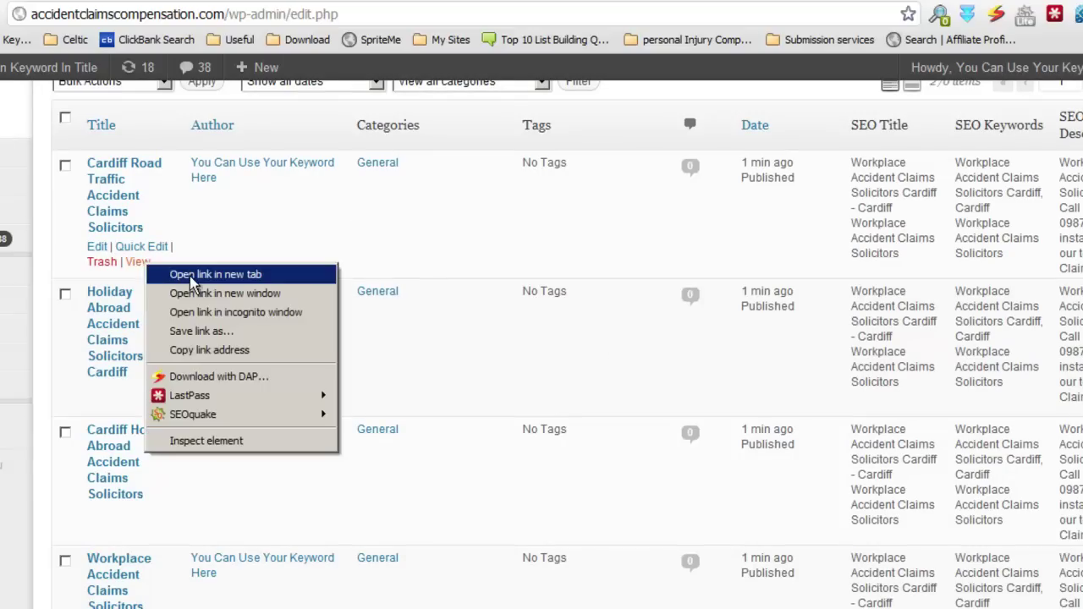
click(184, 272)
right_click(145, 410)
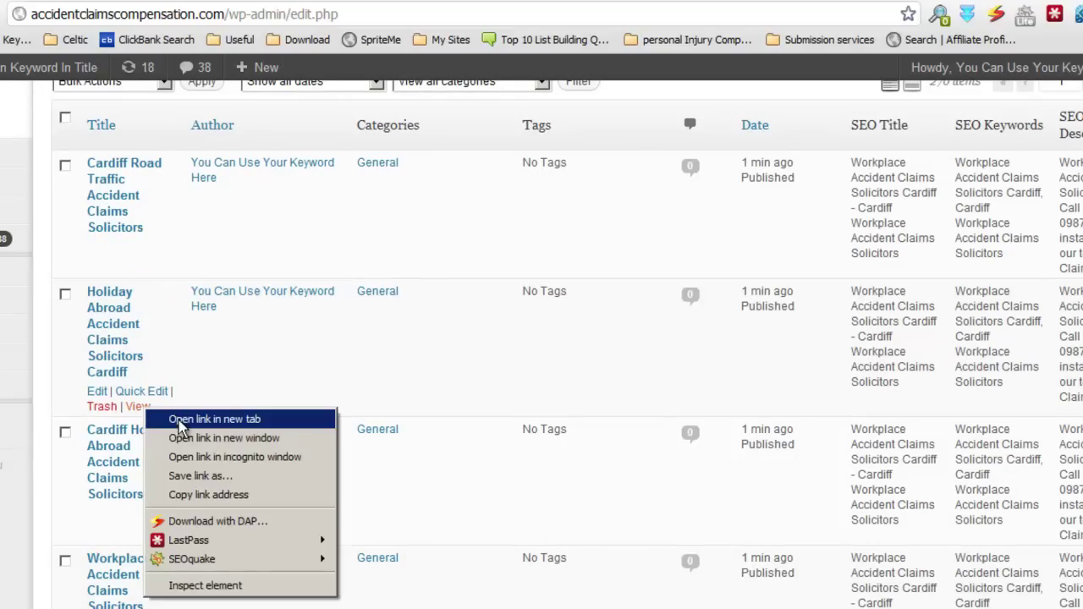
click(119, 532)
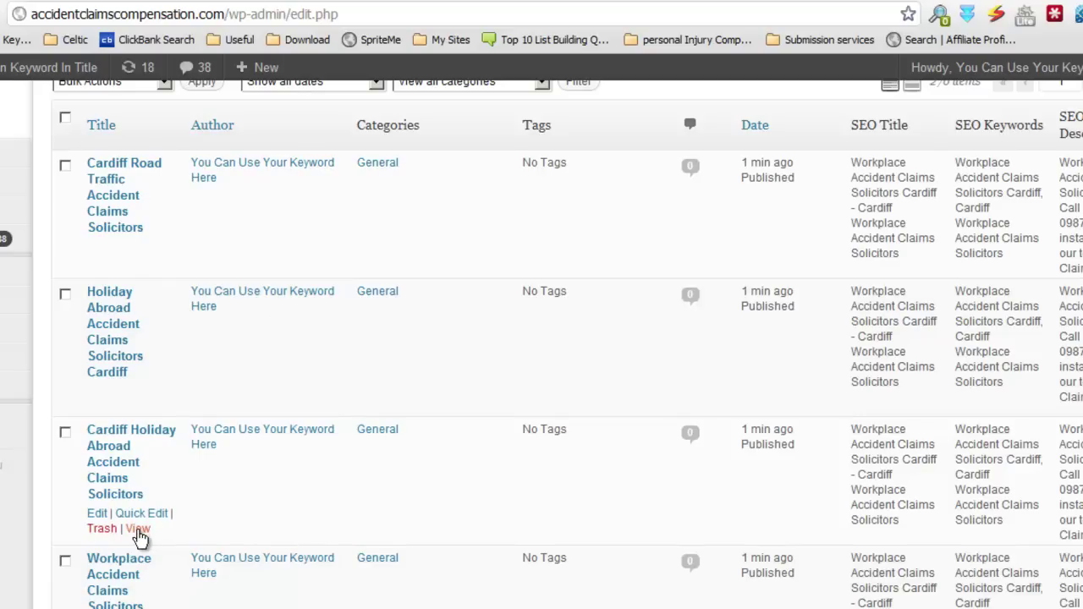
right_click(140, 533)
click(230, 350)
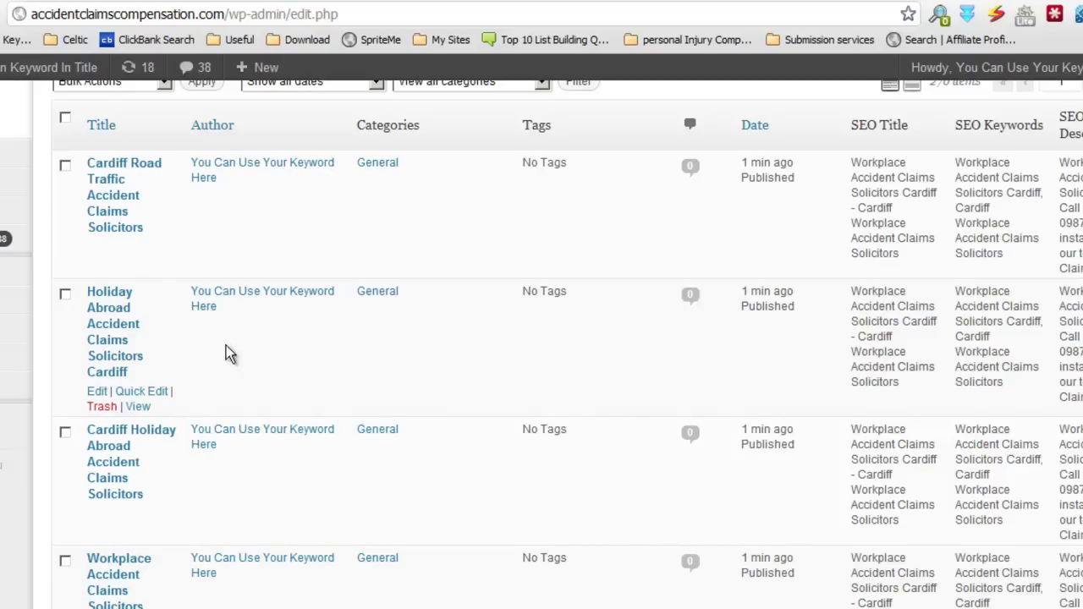
Step: Open the Workplace Cardiff post and one more live post in new tabs, then view the Cardiff Road Traffic page
scroll(264, 354, down, 3)
right_click(140, 374)
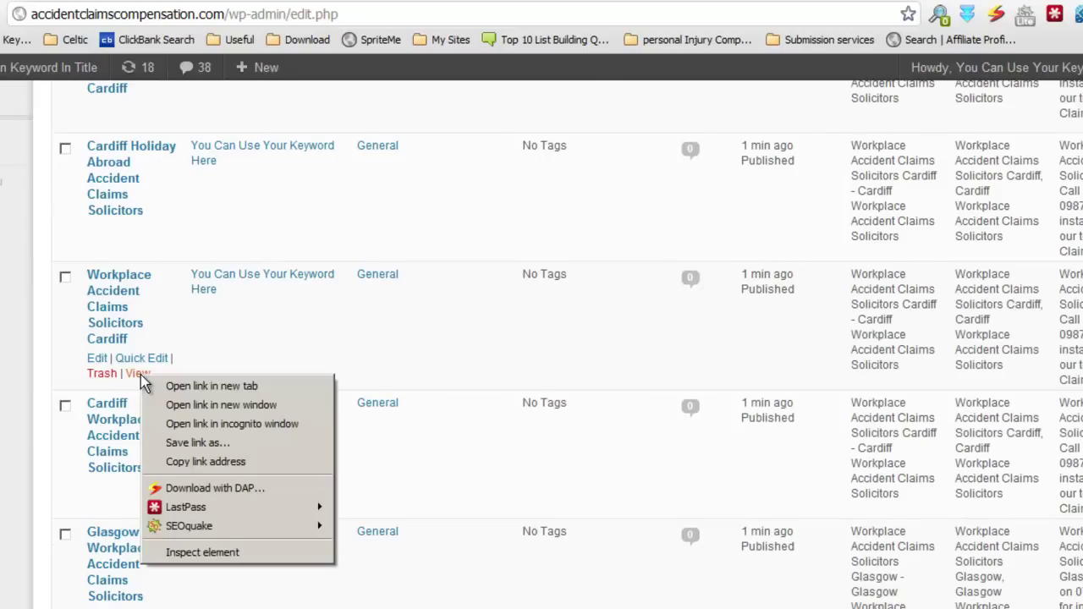
click(176, 389)
scroll(280, 398, down, 5)
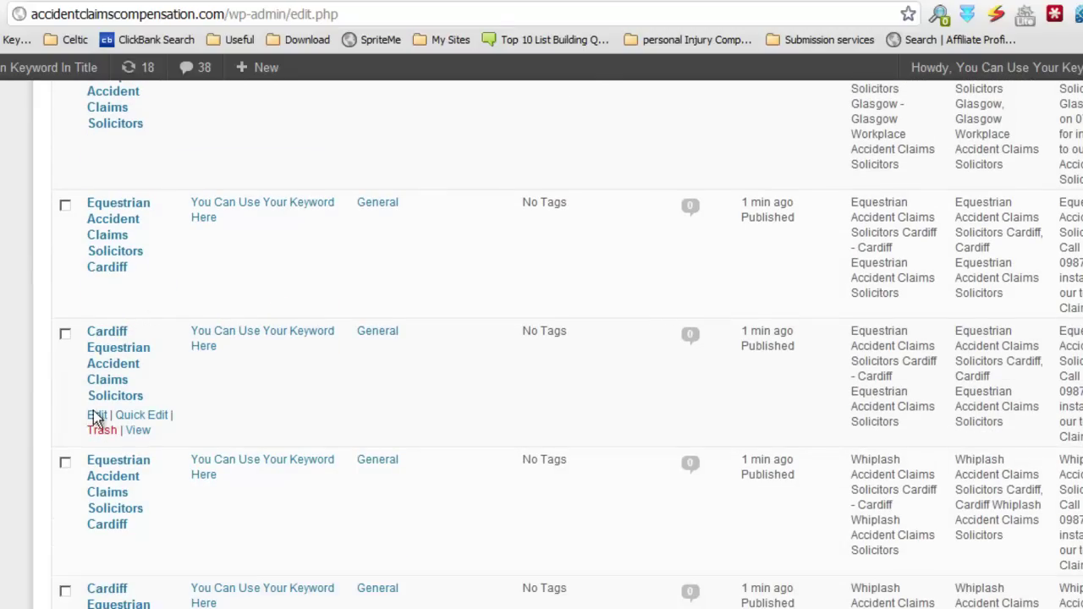
mouse_move(132, 529)
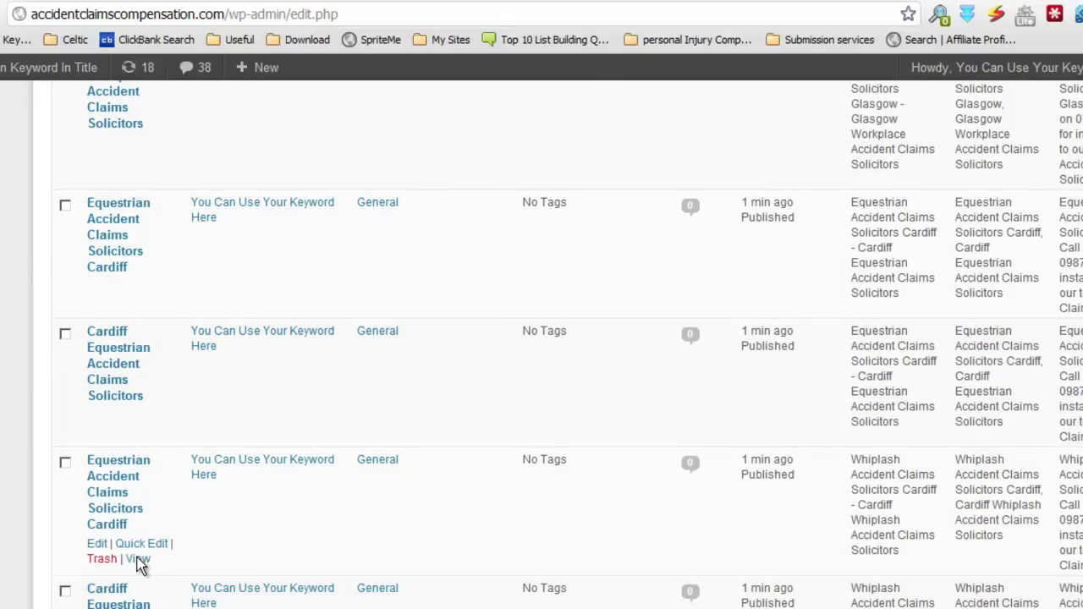
scroll(213, 458, down, 15)
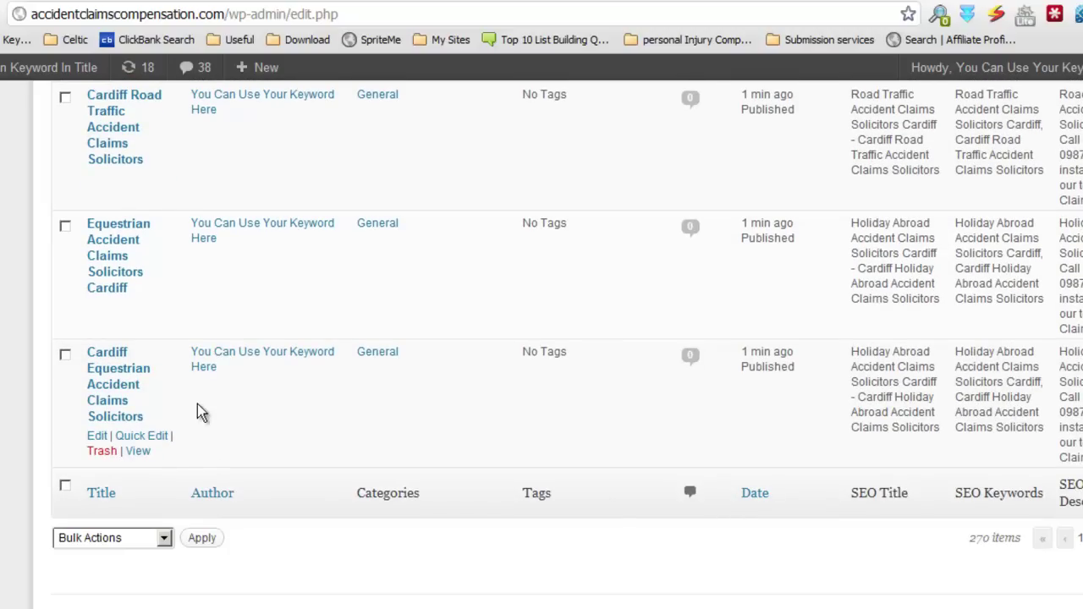
scroll(207, 234, up, 10)
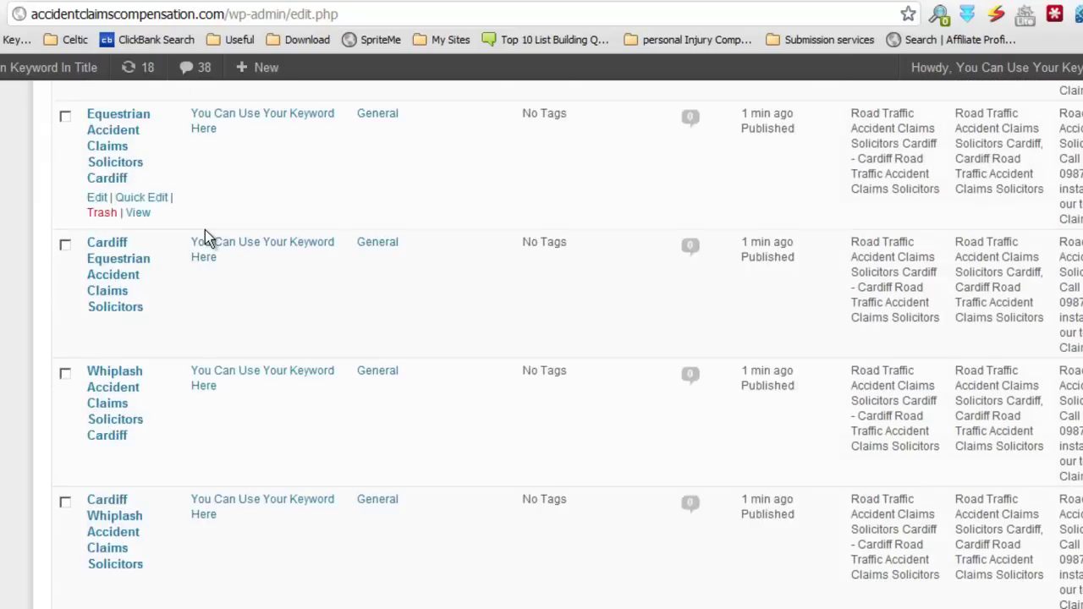
scroll(205, 230, up, 5)
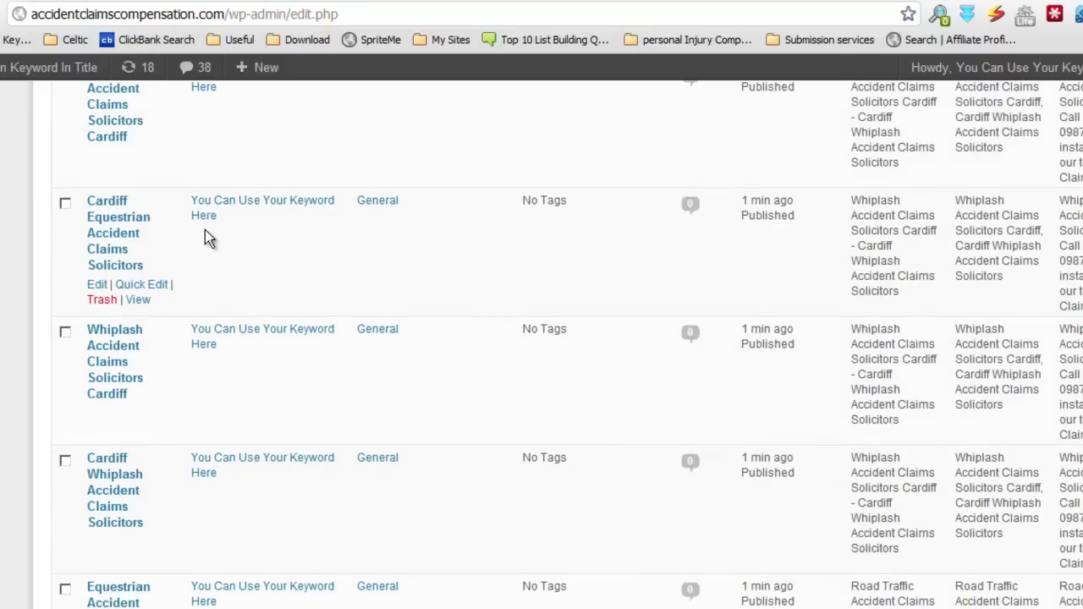
scroll(205, 230, up, 1)
right_click(141, 337)
click(194, 348)
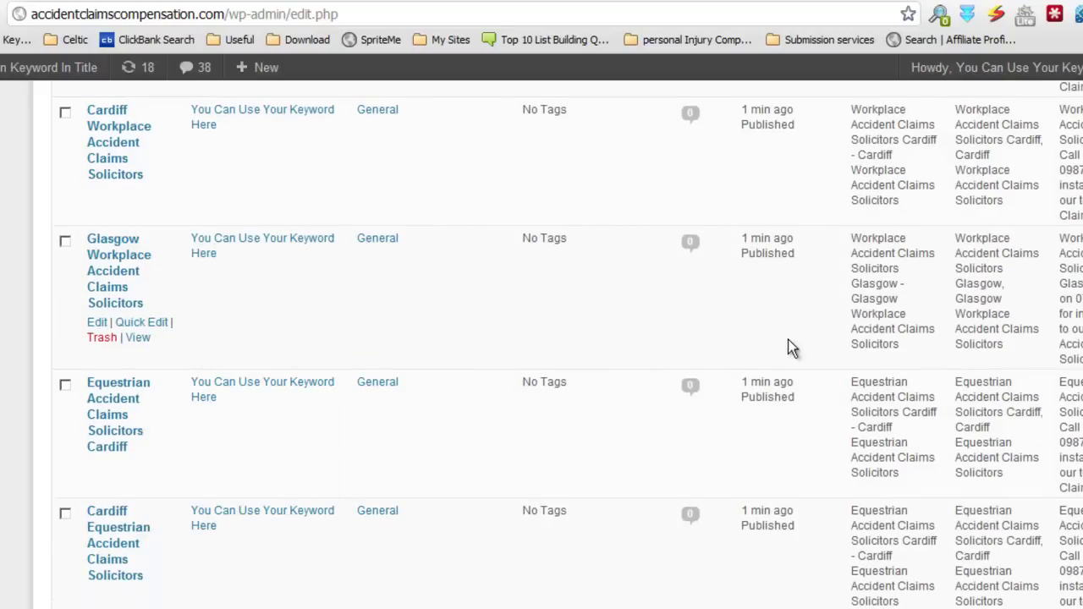
scroll(566, 338, down, 15)
scroll(566, 338, up, 20)
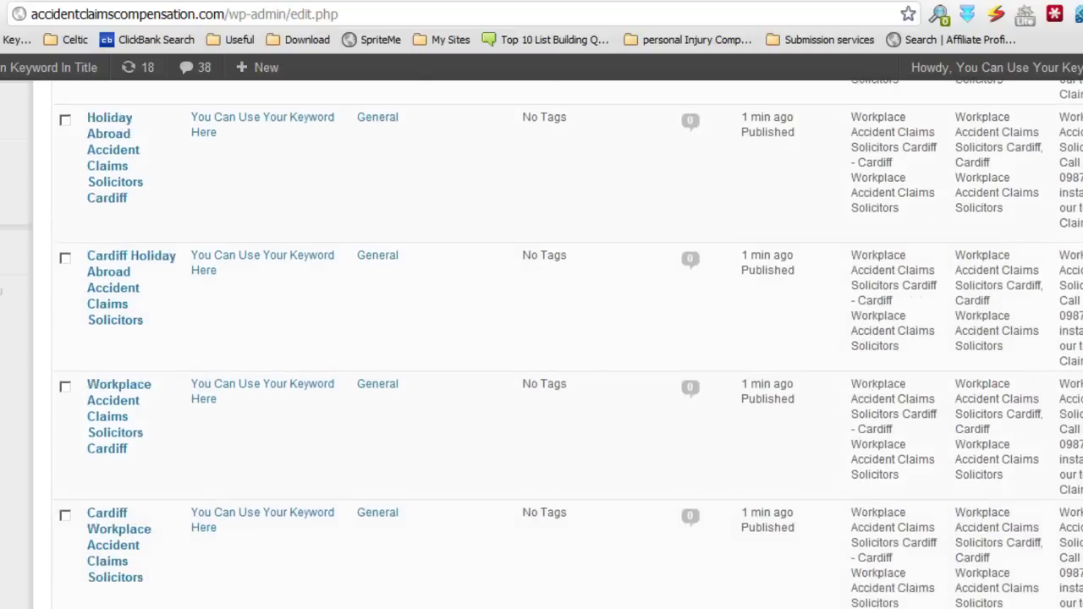
click(693, 2)
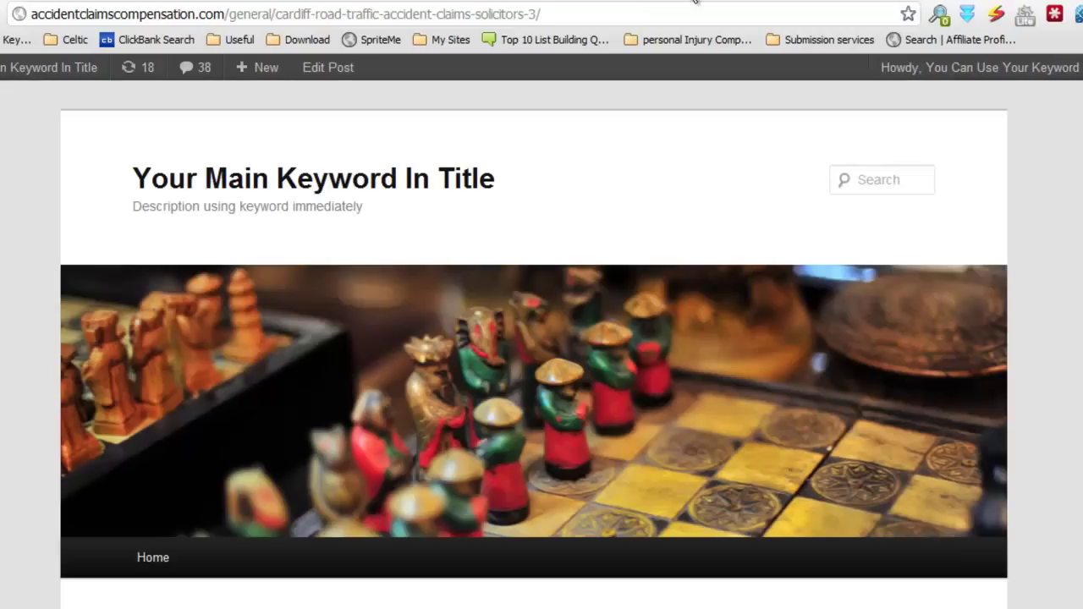
scroll(534, 334, down, 4)
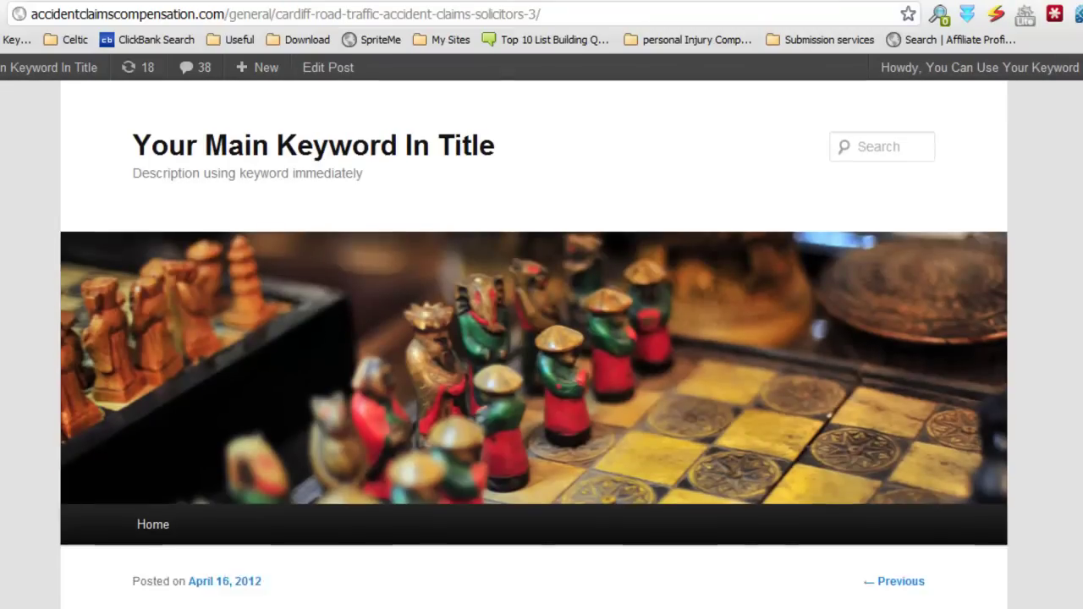
scroll(534, 334, down, 3)
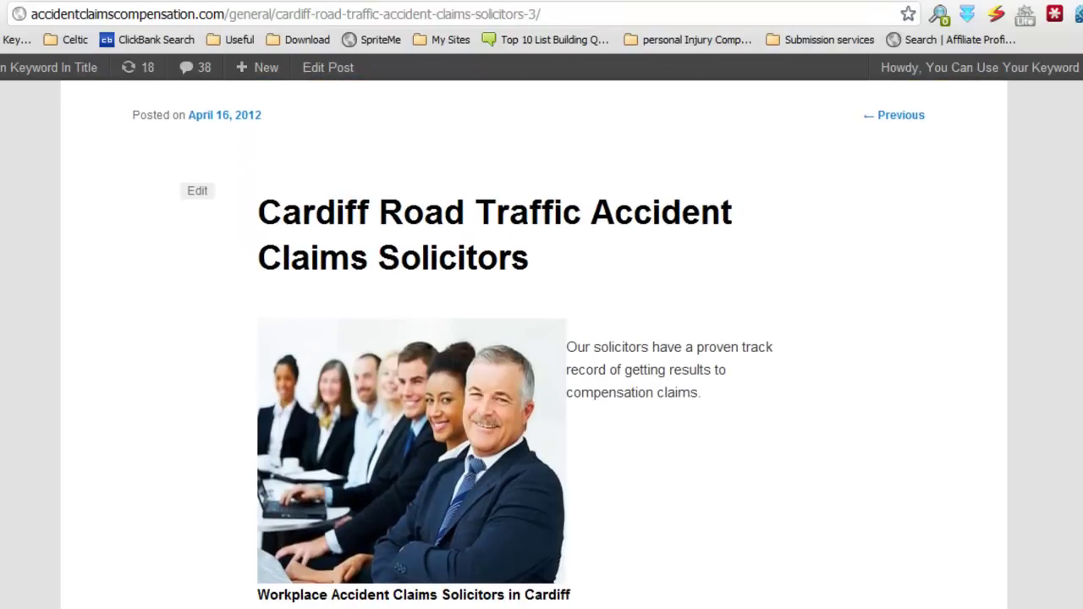
scroll(533, 335, down, 1)
scroll(685, 313, down, 1)
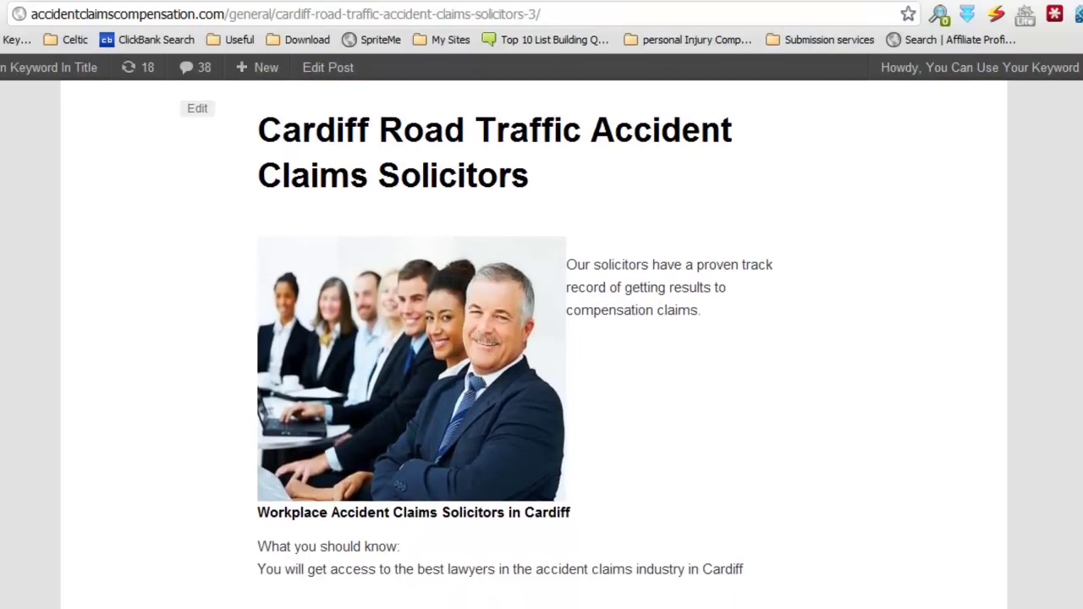
scroll(685, 312, down, 5)
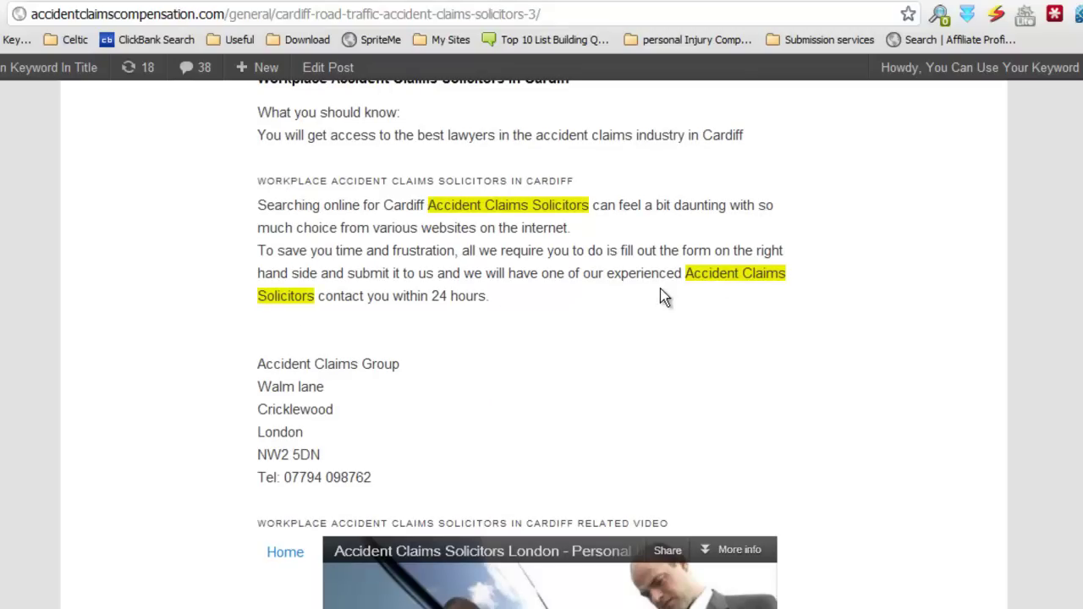
scroll(665, 298, down, 3)
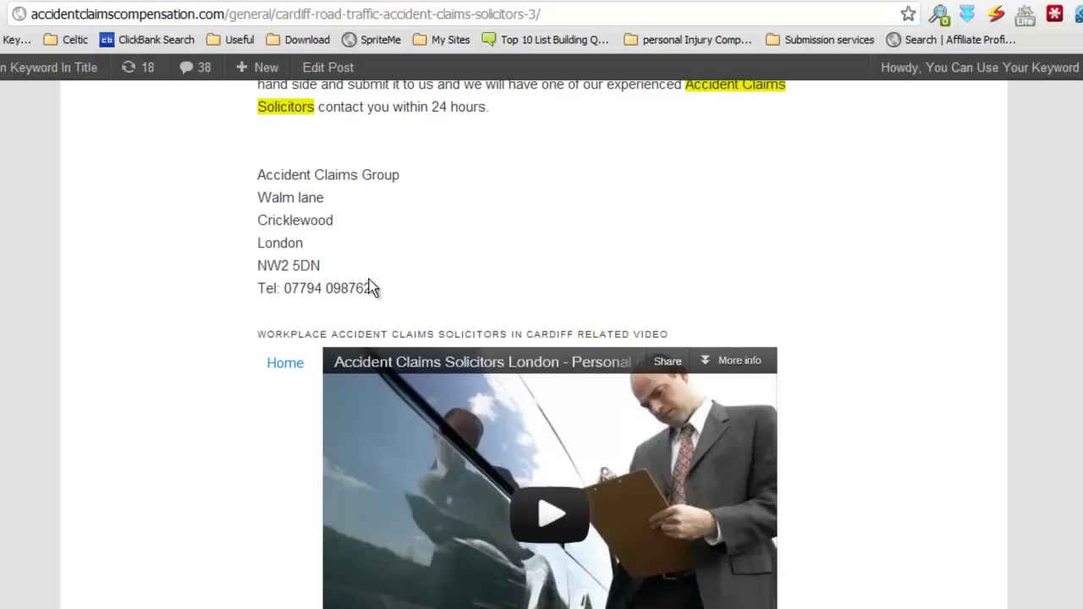
drag(361, 288, 265, 169)
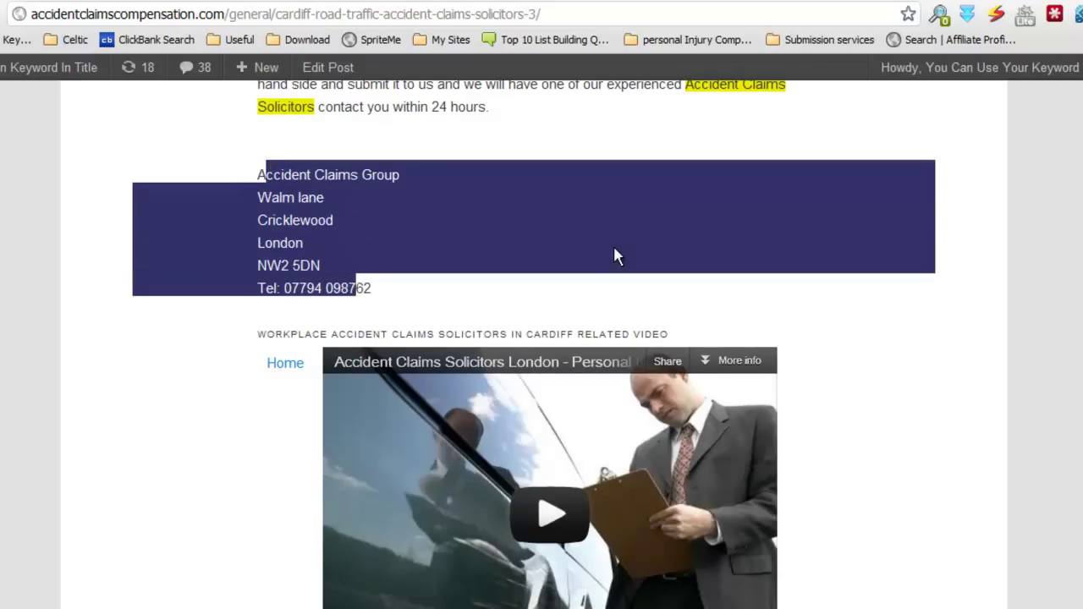
click(615, 253)
scroll(871, 254, up, 5)
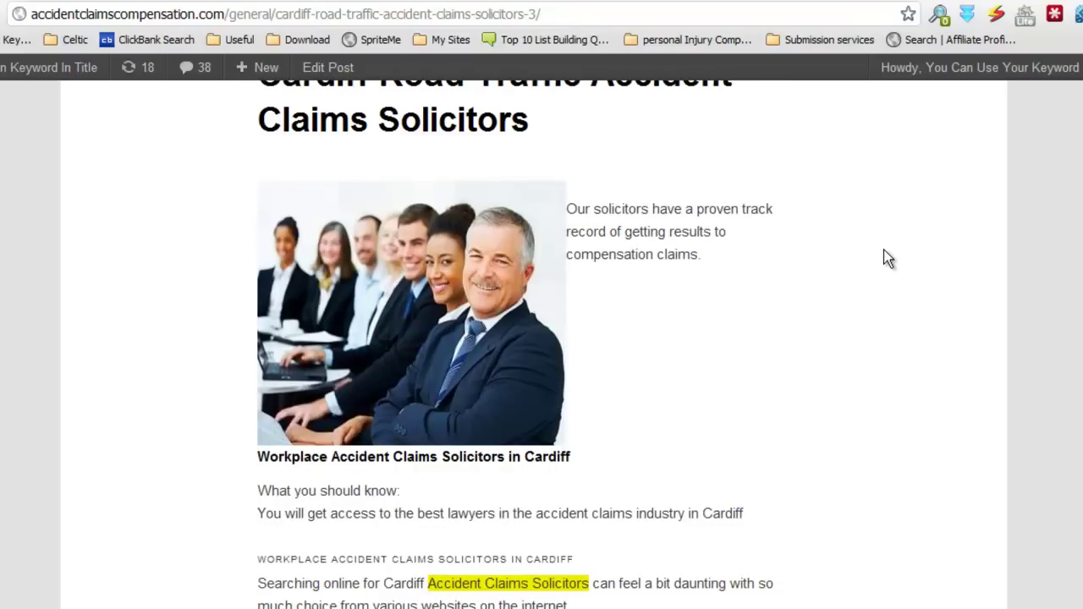
scroll(808, 330, down, 6)
scroll(447, 285, up, 4)
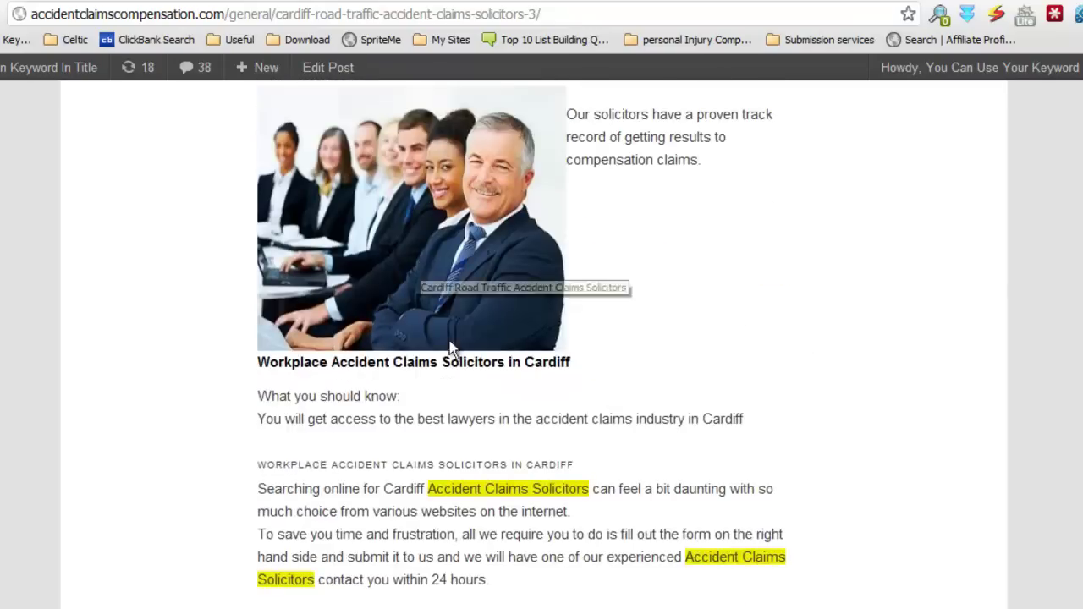
scroll(609, 507, down, 4)
scroll(1000, 342, down, 6)
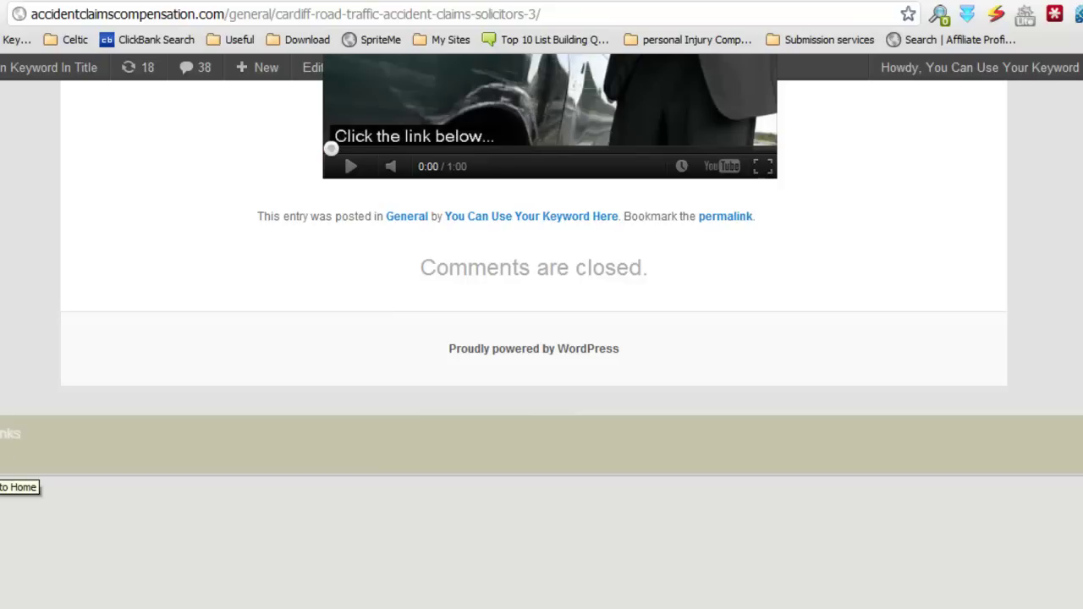
click(717, 2)
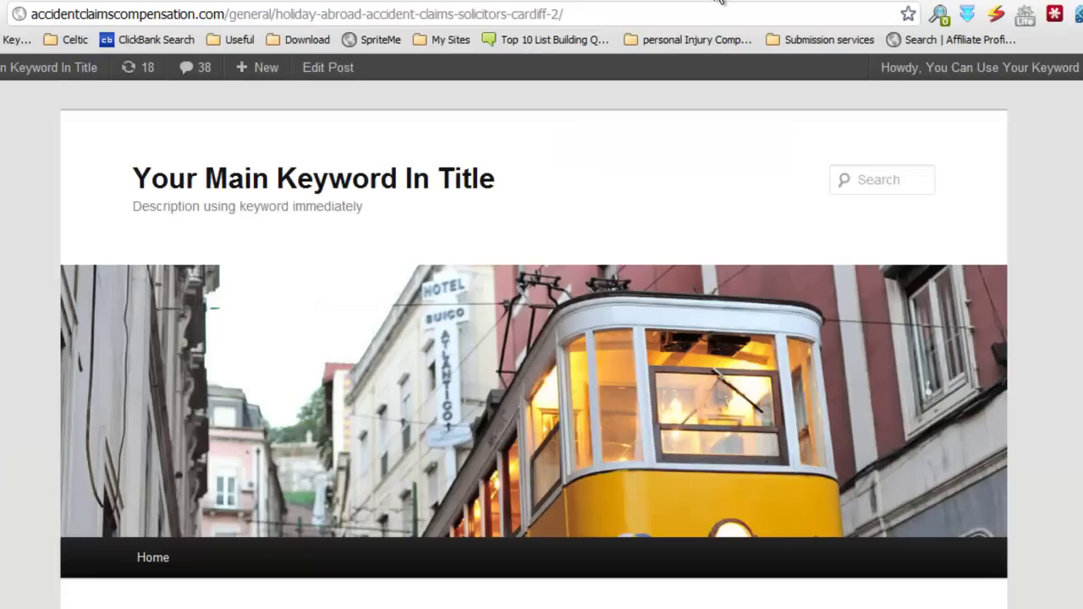
Step: Scroll through the currently open generated post page to check its content
scroll(542, 339, down, 7)
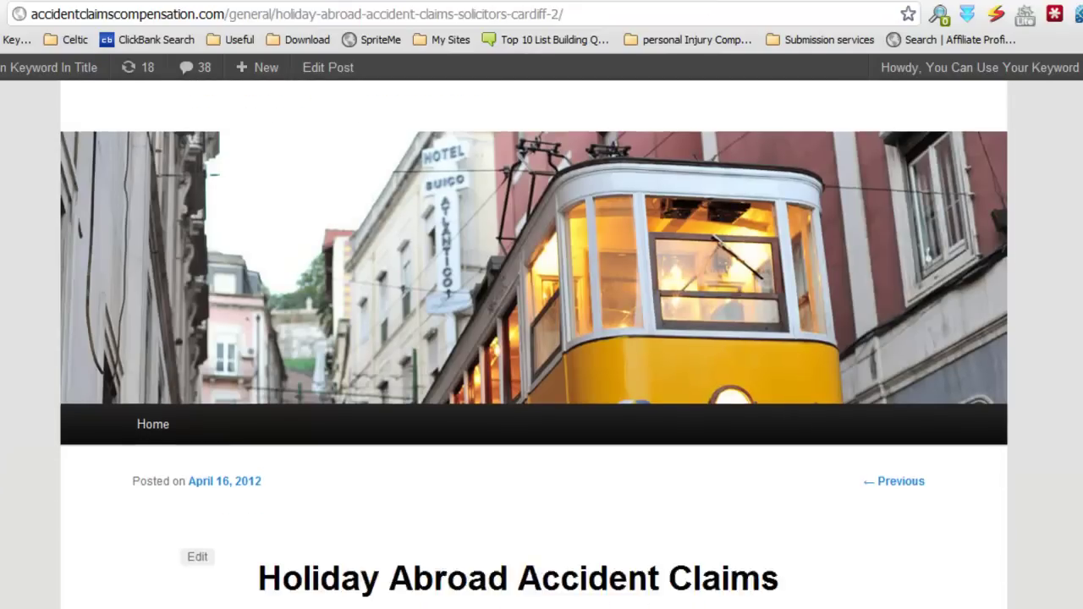
scroll(541, 338, down, 10)
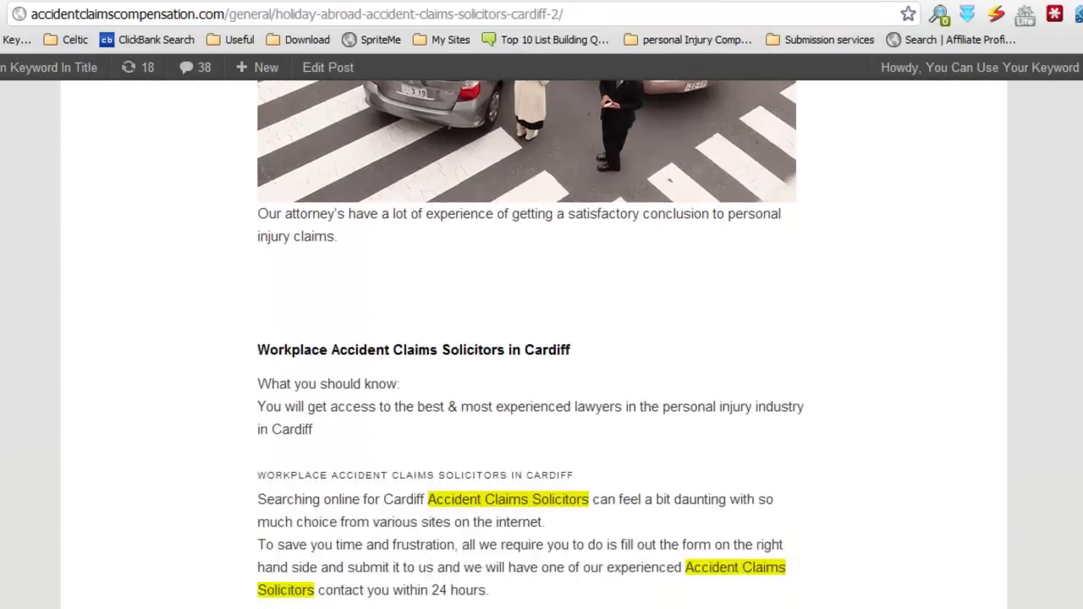
scroll(542, 338, up, 5)
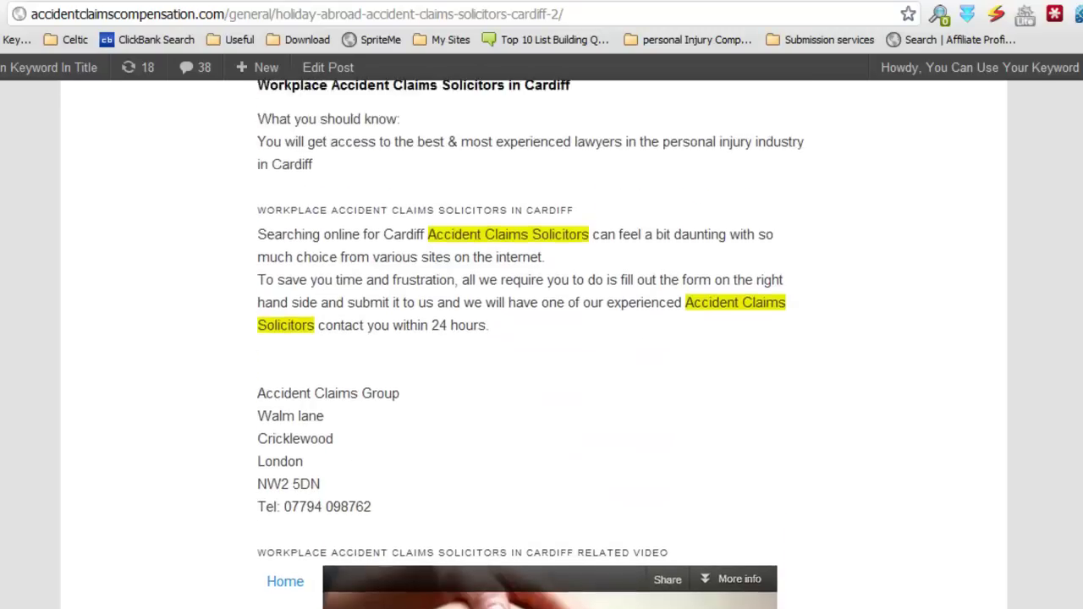
scroll(541, 339, up, 3)
scroll(542, 338, down, 8)
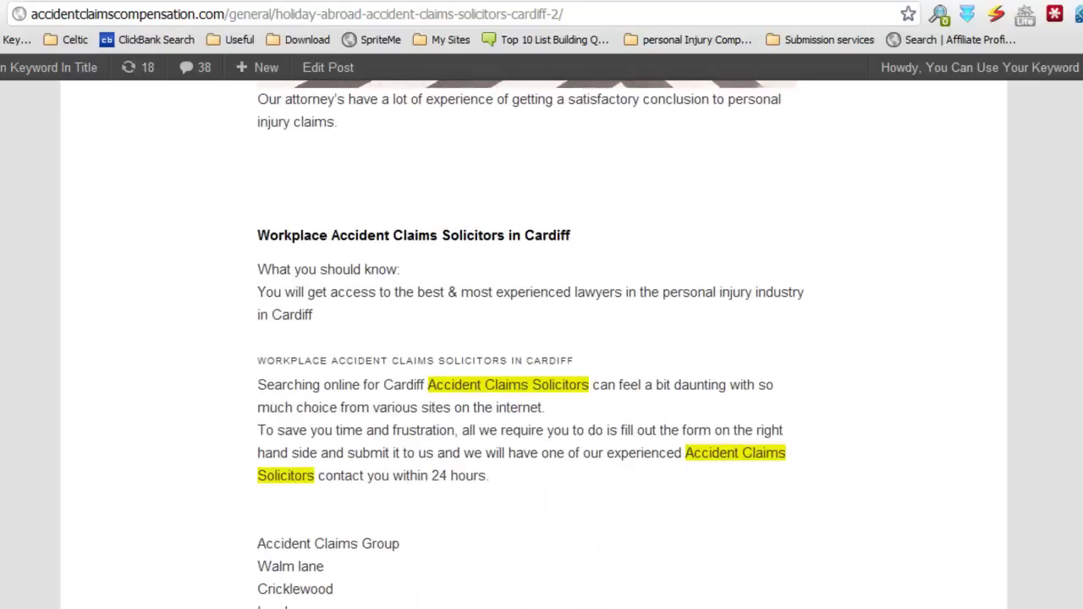
scroll(541, 338, down, 3)
scroll(541, 339, up, 2)
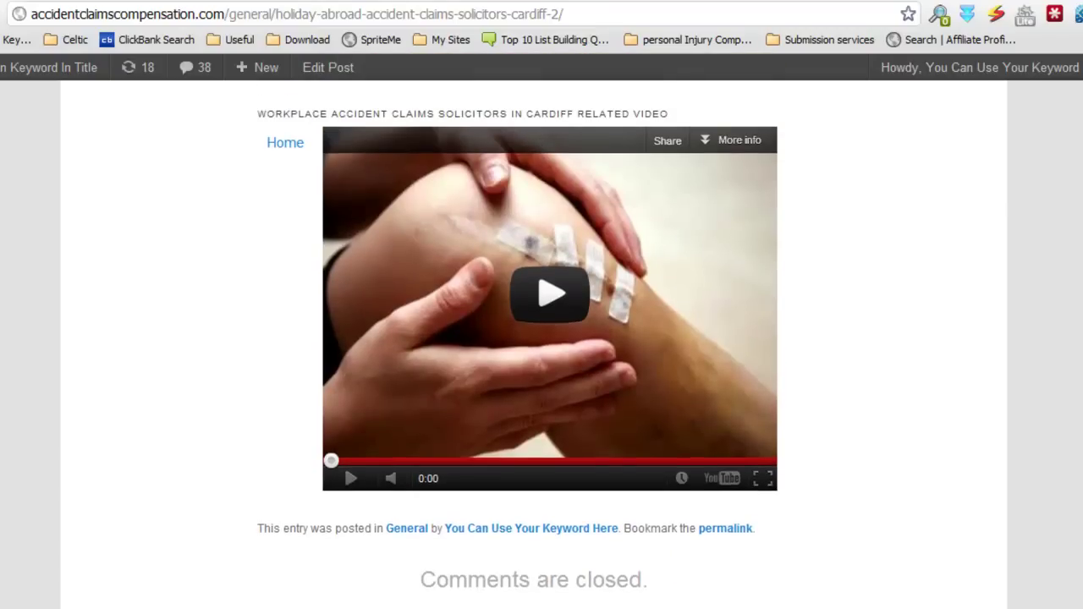
Step: Review the Cardiff Holiday Abroad post as a finished page
click(766, 1)
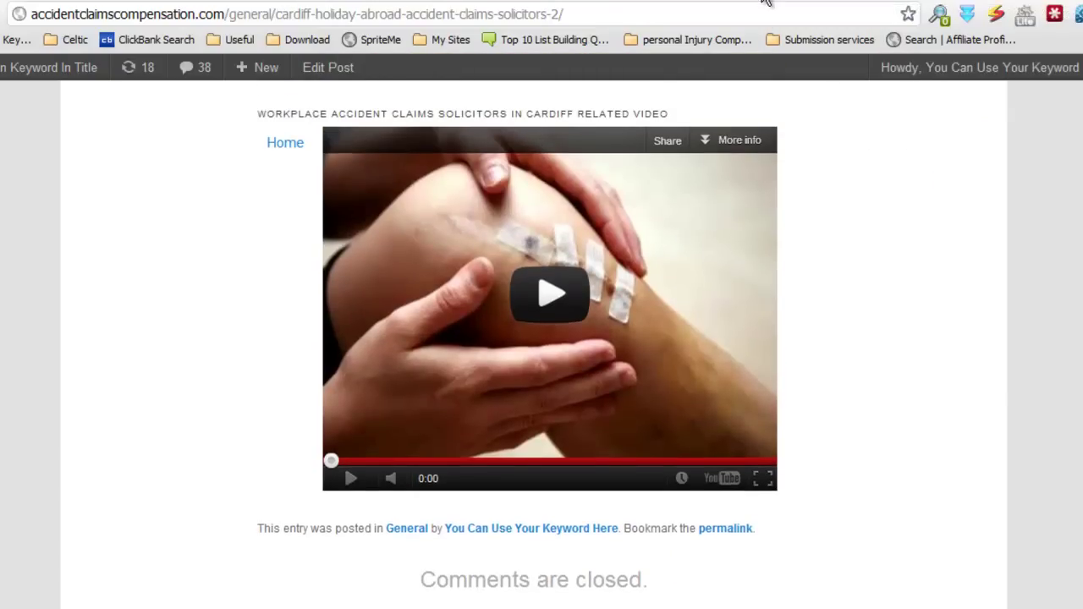
scroll(1064, 192, down, 2)
scroll(1067, 200, down, 15)
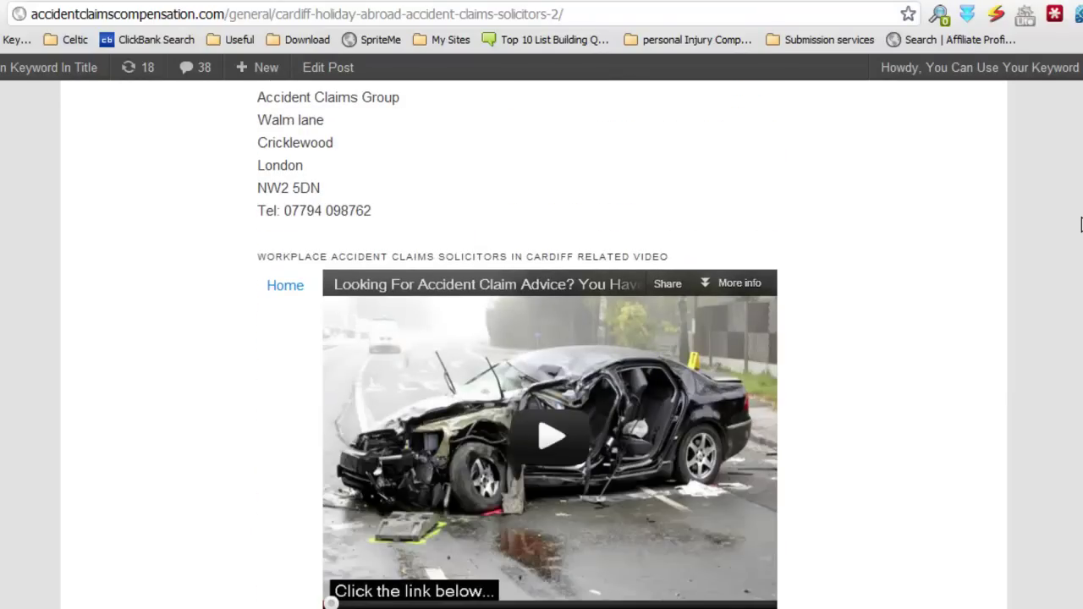
scroll(1079, 224, down, 3)
scroll(1079, 224, up, 6)
scroll(854, 220, down, 7)
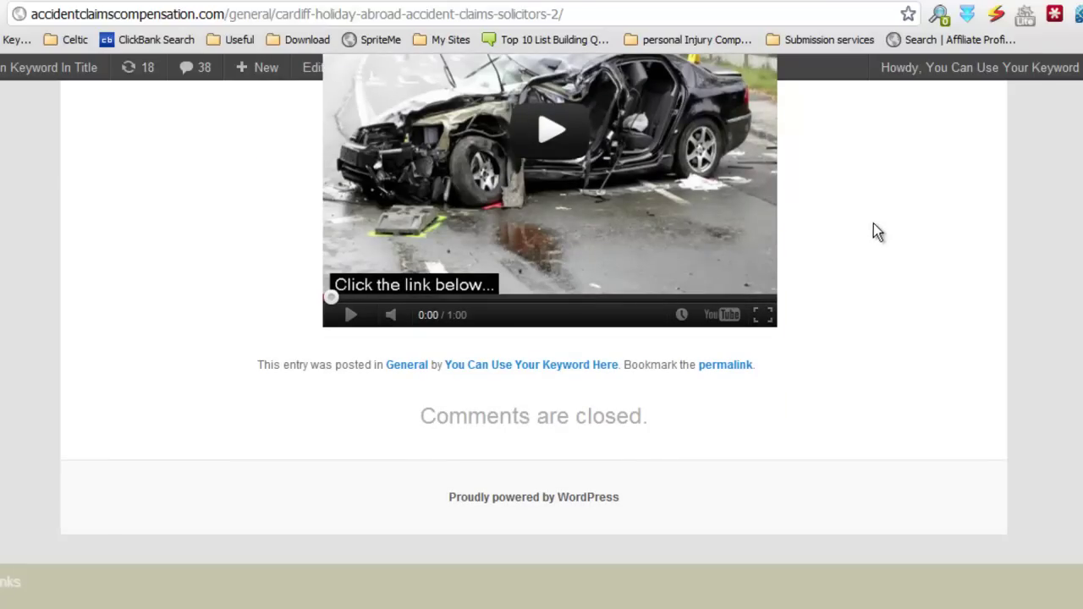
Step: Review the Workplace Accident Claims Solicitors Cardiff post page
mouse_move(973, 68)
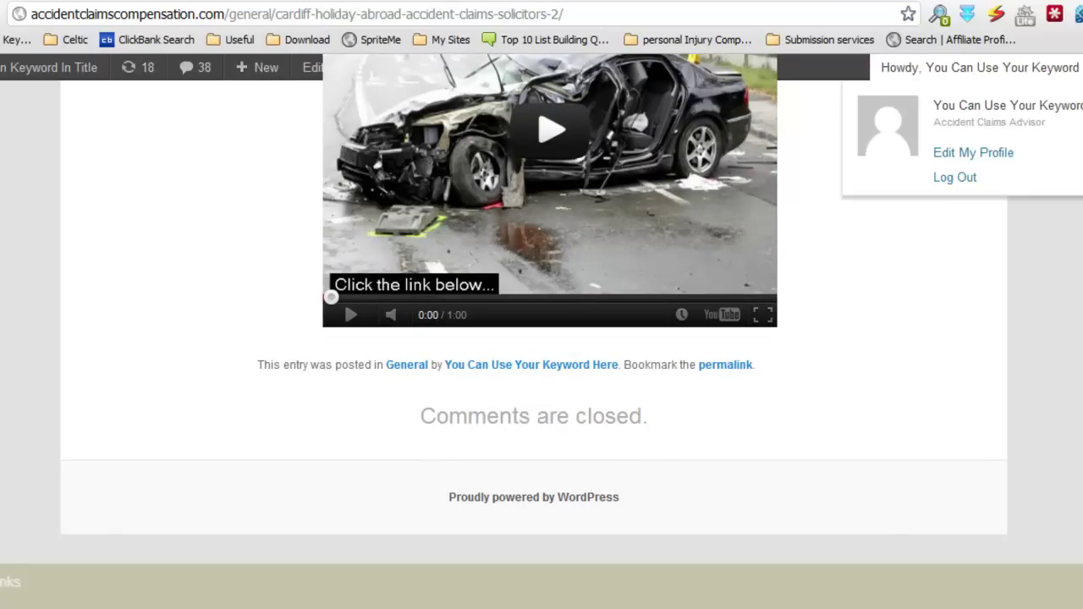
click(821, 6)
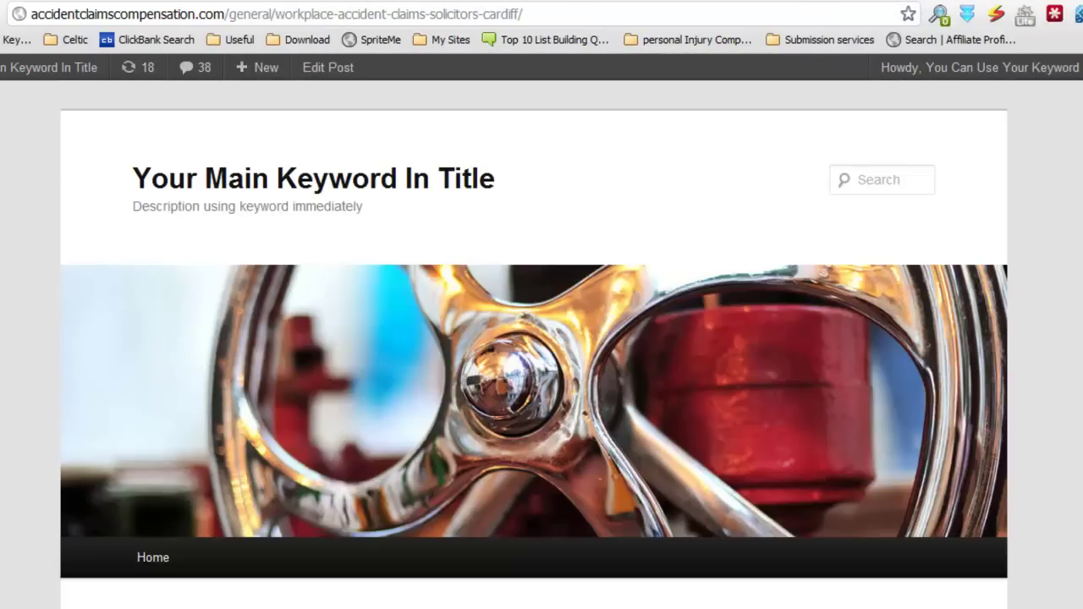
scroll(534, 338, down, 2)
scroll(533, 338, down, 10)
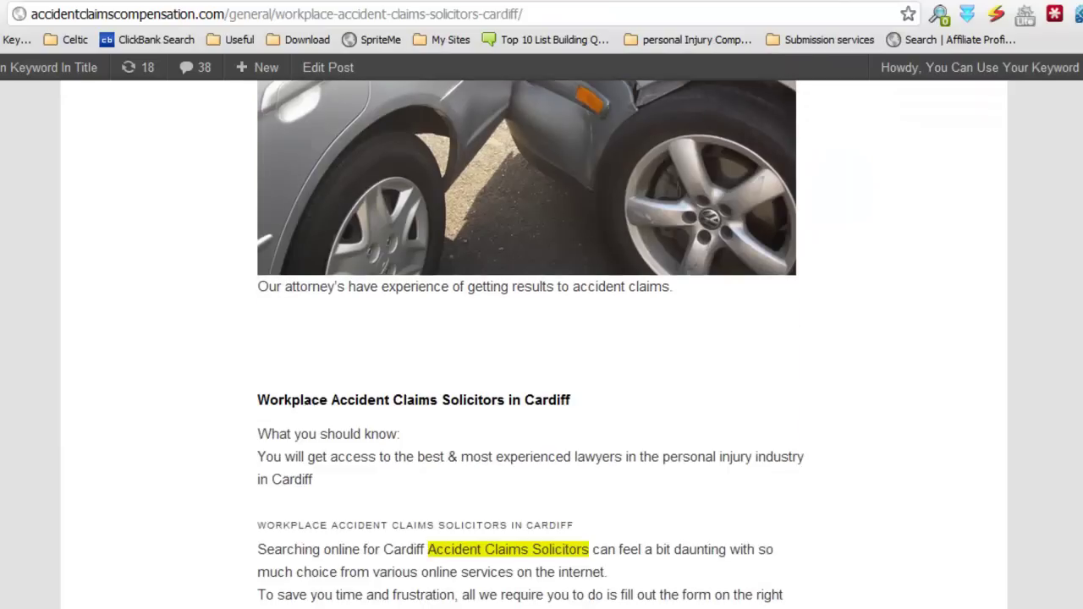
scroll(534, 338, down, 6)
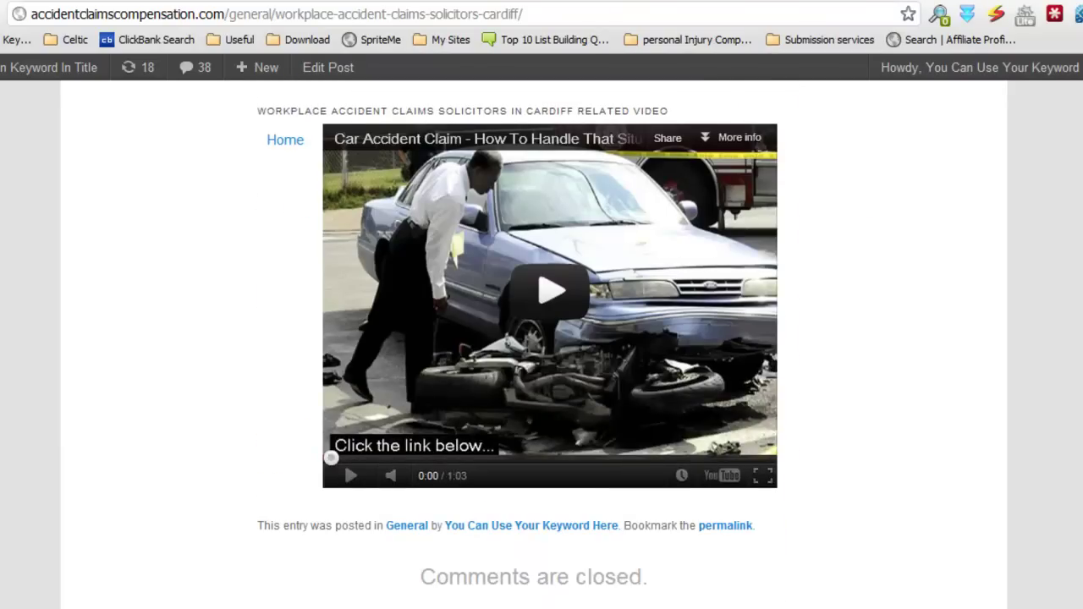
scroll(534, 338, down, 3)
scroll(534, 338, up, 20)
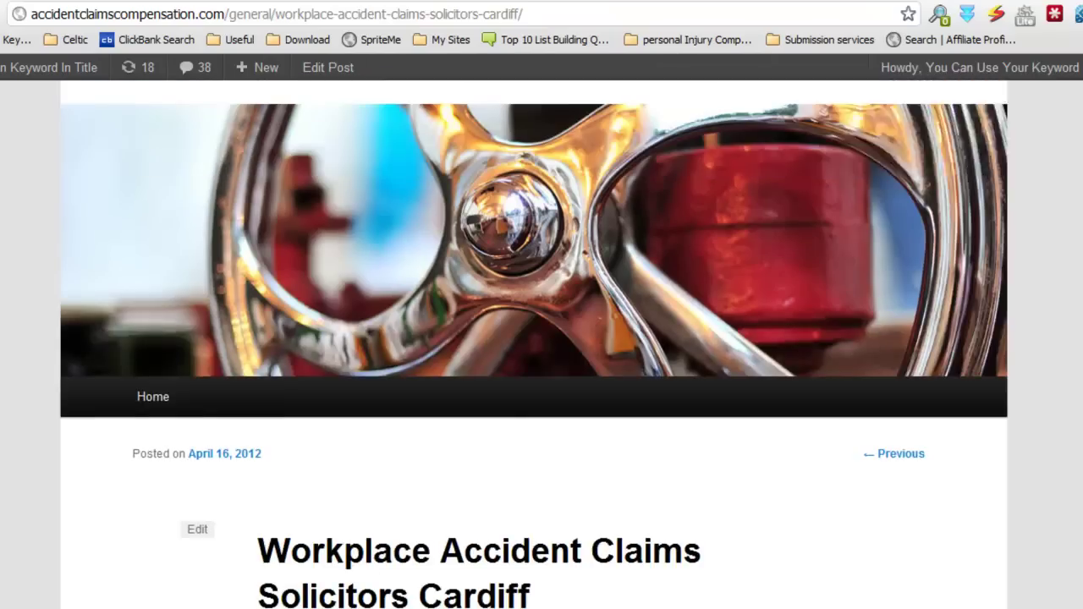
Step: Close the Cardiff post tab, check the Glasgow post, and return to the published posts list
click(884, 1)
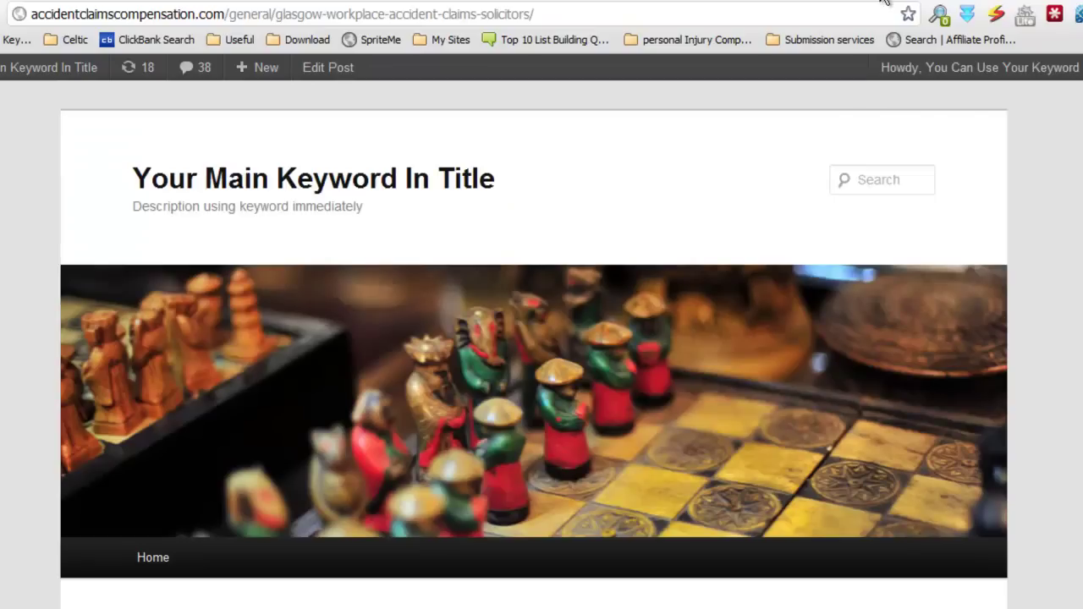
scroll(1072, 394, down, 7)
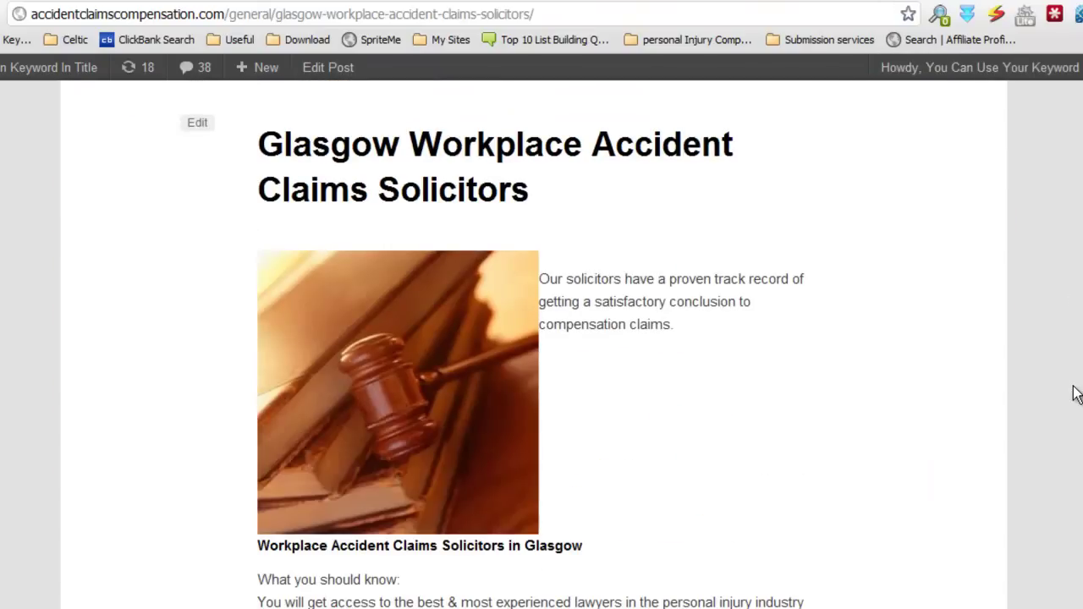
scroll(1073, 394, down, 9)
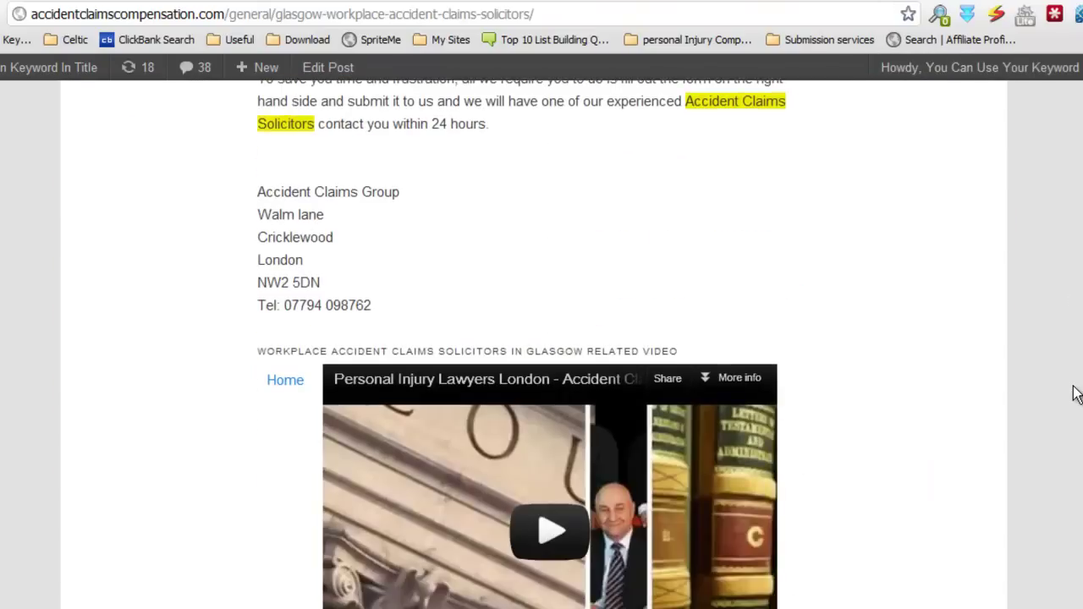
scroll(1072, 393, down, 3)
scroll(1074, 394, up, 20)
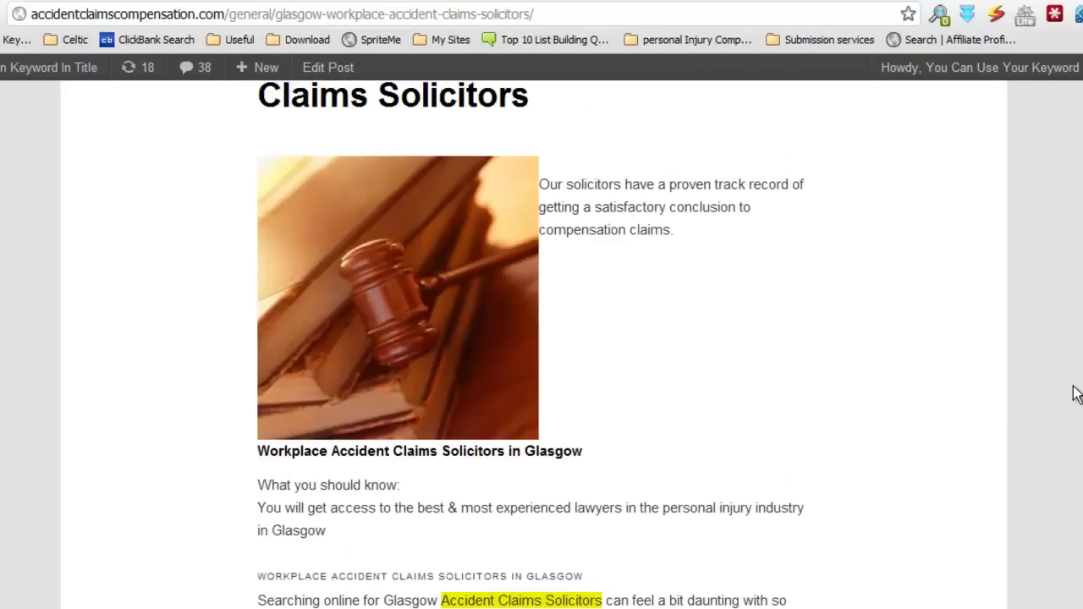
click(963, 1)
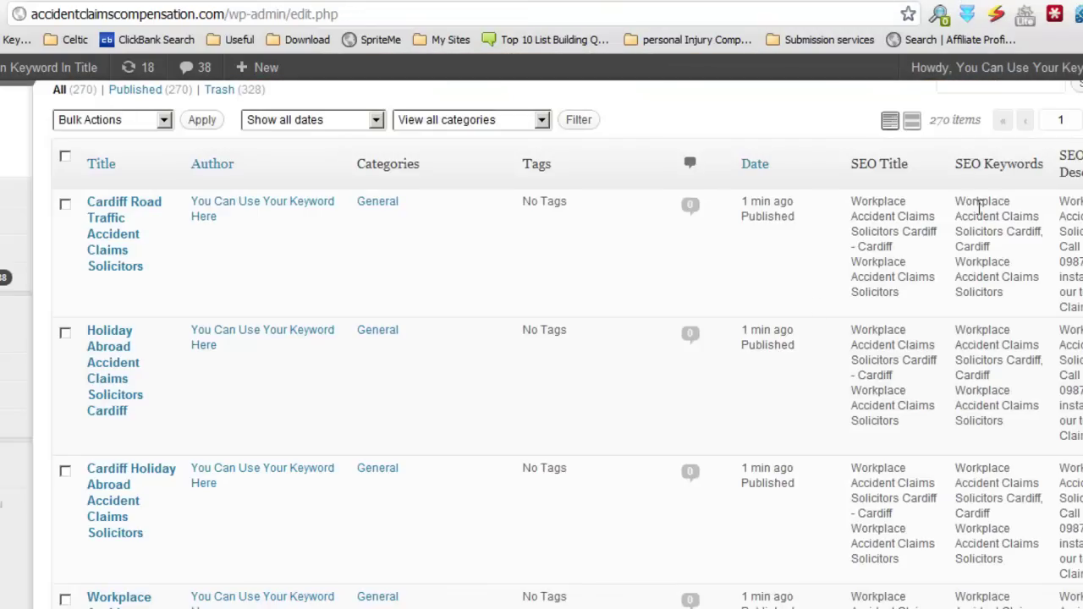
click(1004, 1)
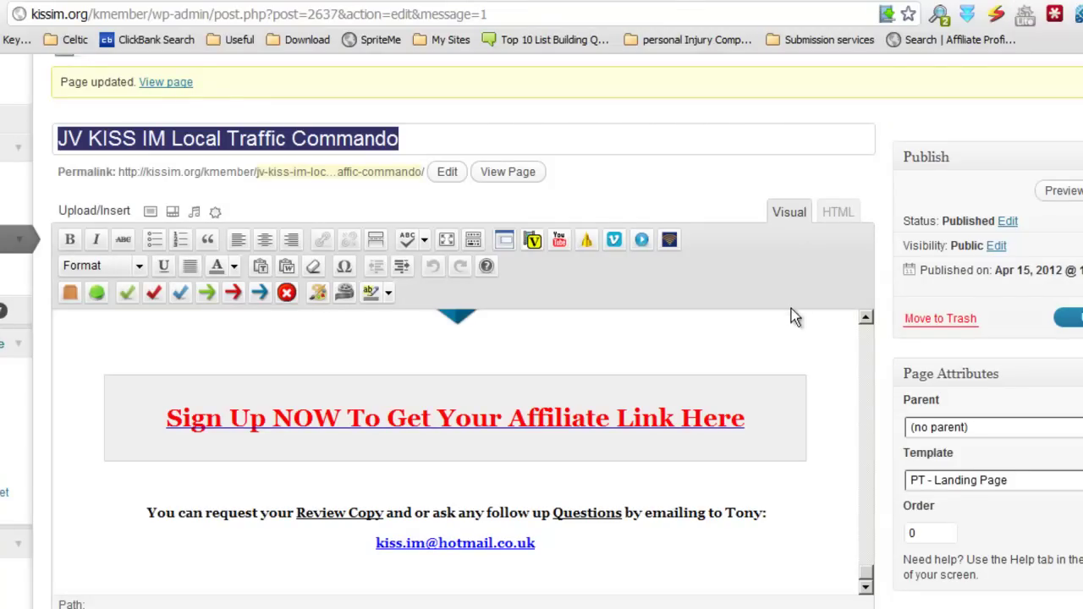
click(918, 2)
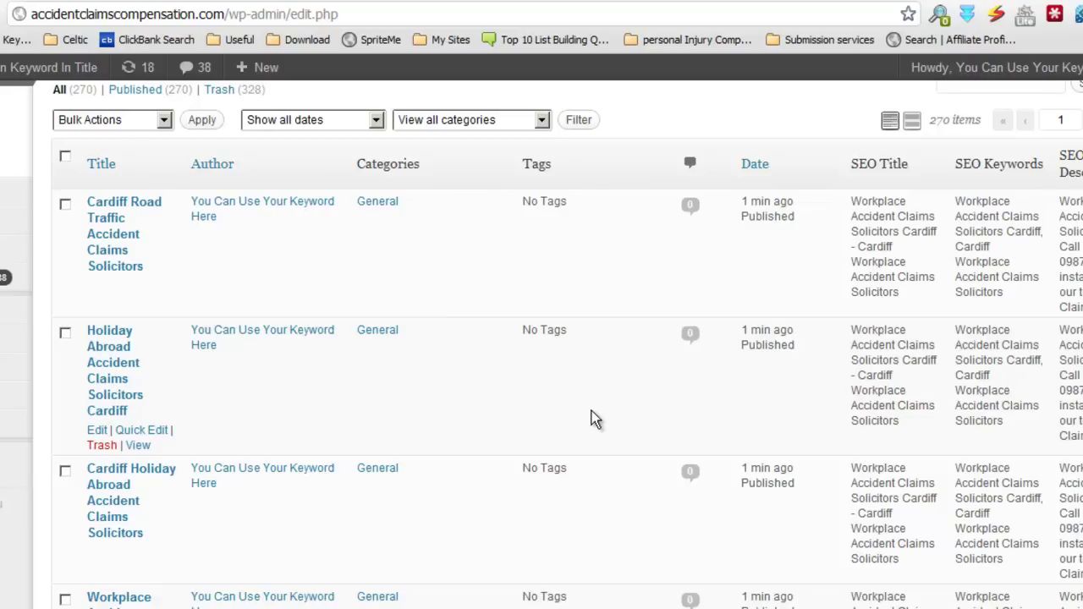
scroll(593, 415, up, 1)
scroll(592, 415, down, 12)
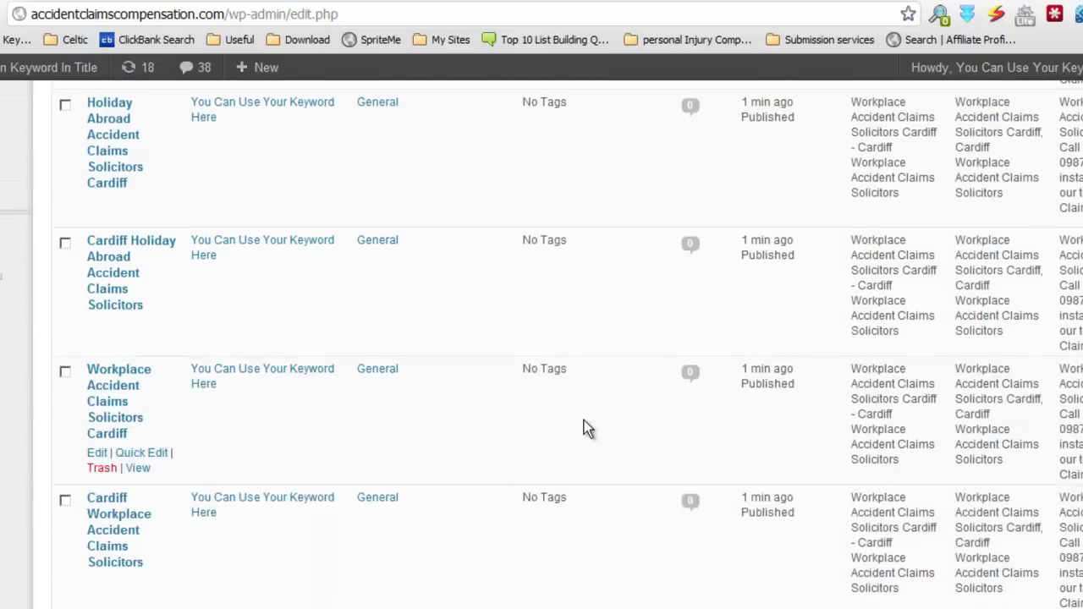
scroll(594, 443, down, 10)
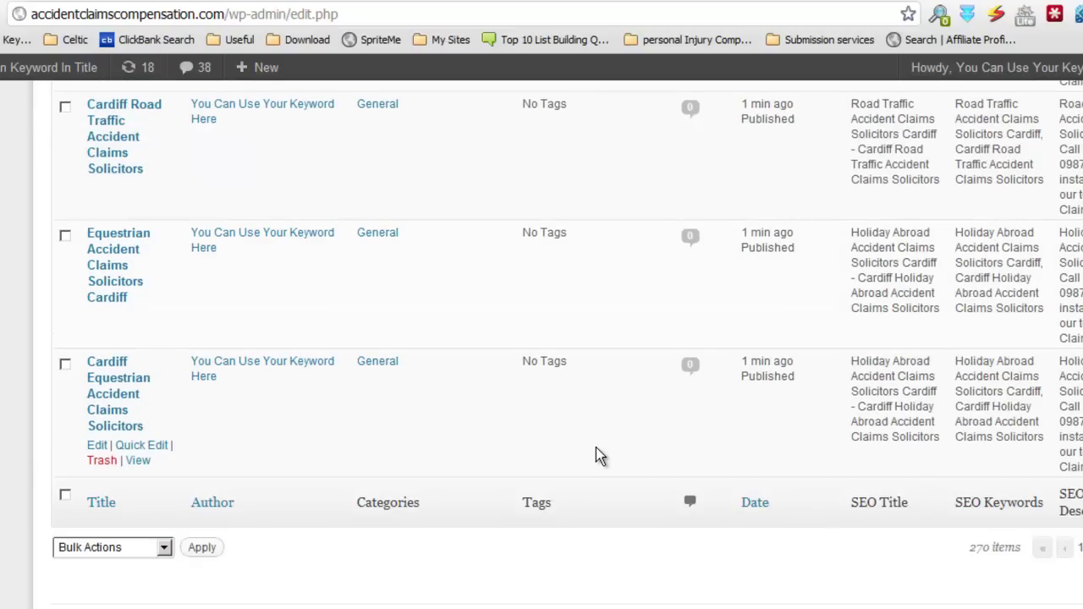
scroll(595, 448, up, 10)
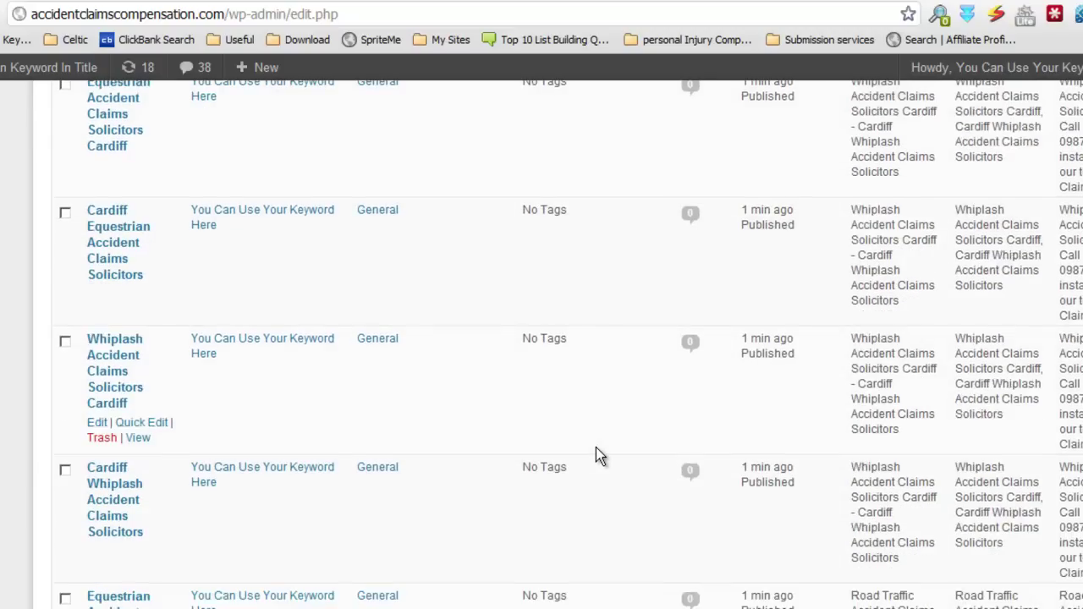
scroll(596, 448, up, 5)
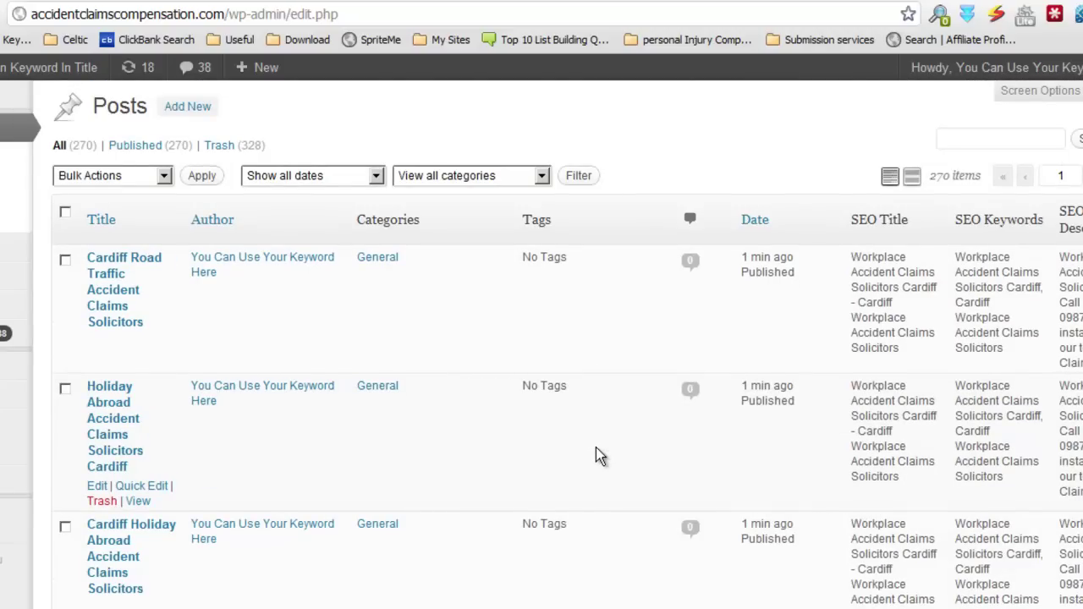
scroll(595, 449, down, 5)
scroll(595, 449, up, 4)
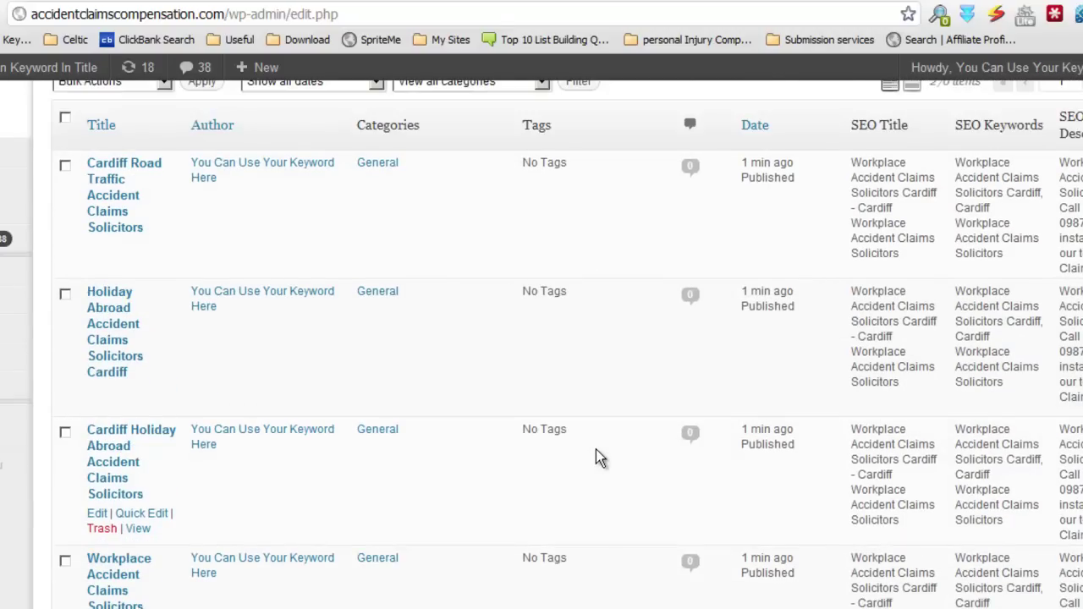
scroll(595, 449, down, 2)
scroll(595, 449, down, 2)
scroll(596, 451, up, 4)
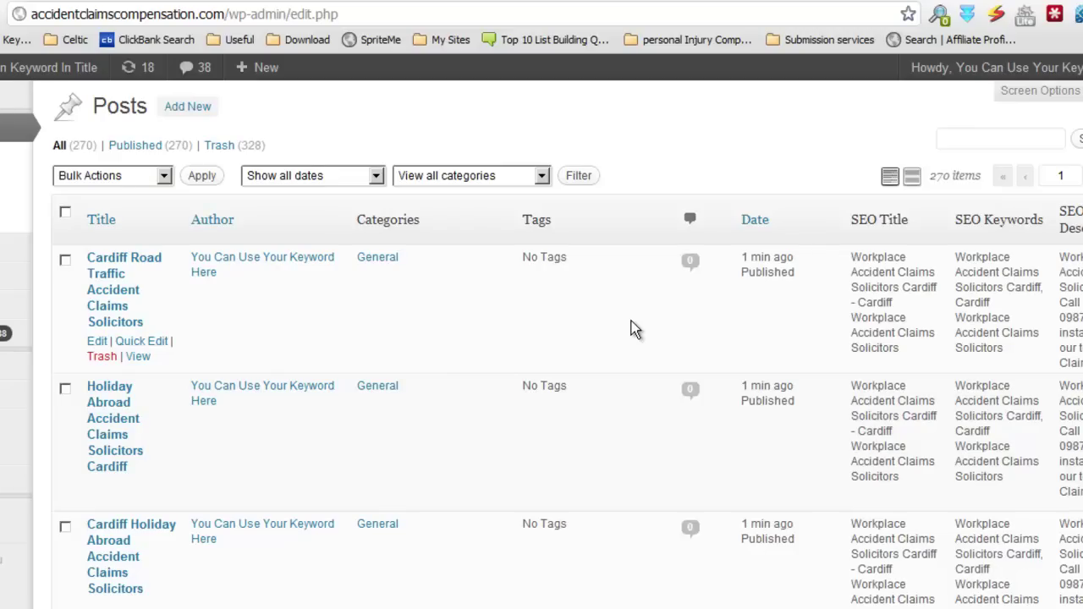
scroll(634, 325, down, 5)
scroll(634, 325, up, 5)
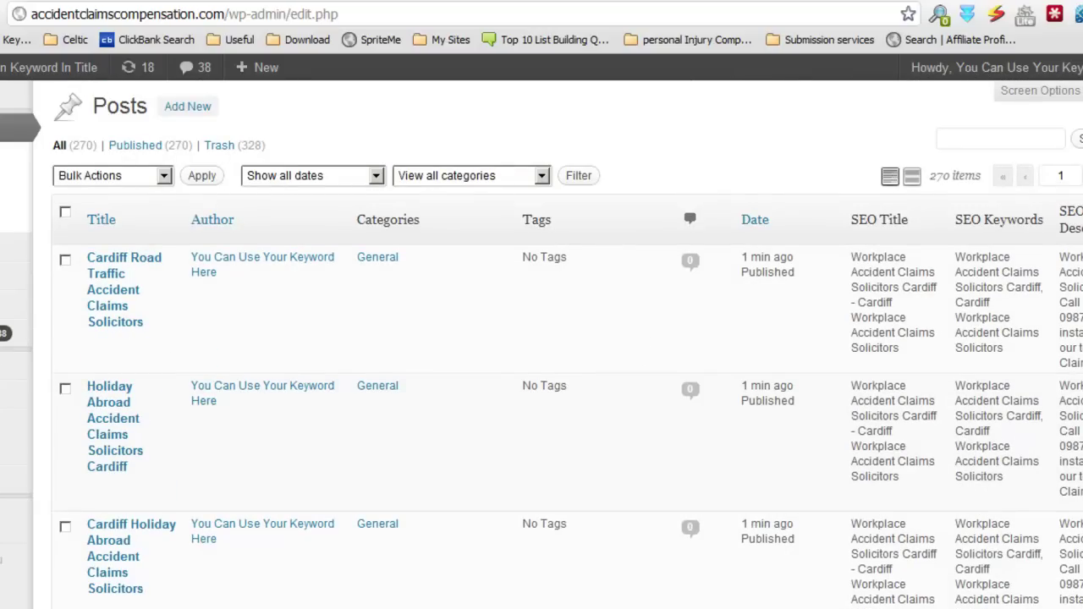
click(628, 605)
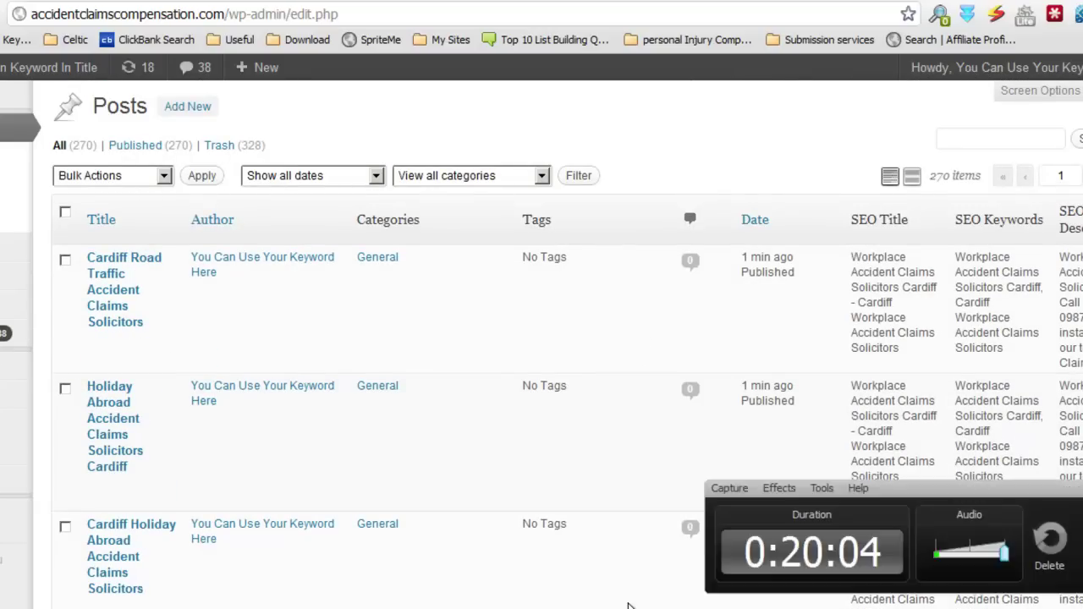